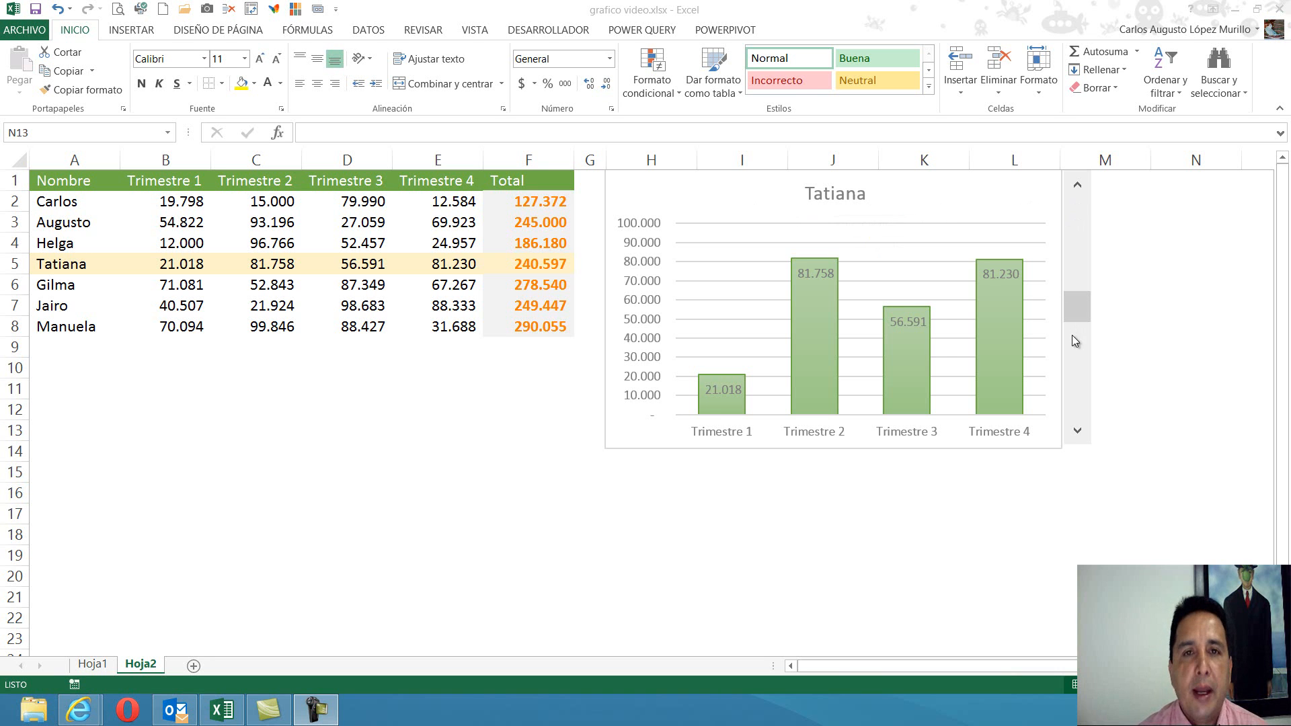
Step: Cycle the interactive chart on Hoja2 through the people in the table, checking how the chart and highlighted row respond
left_click(1080, 186)
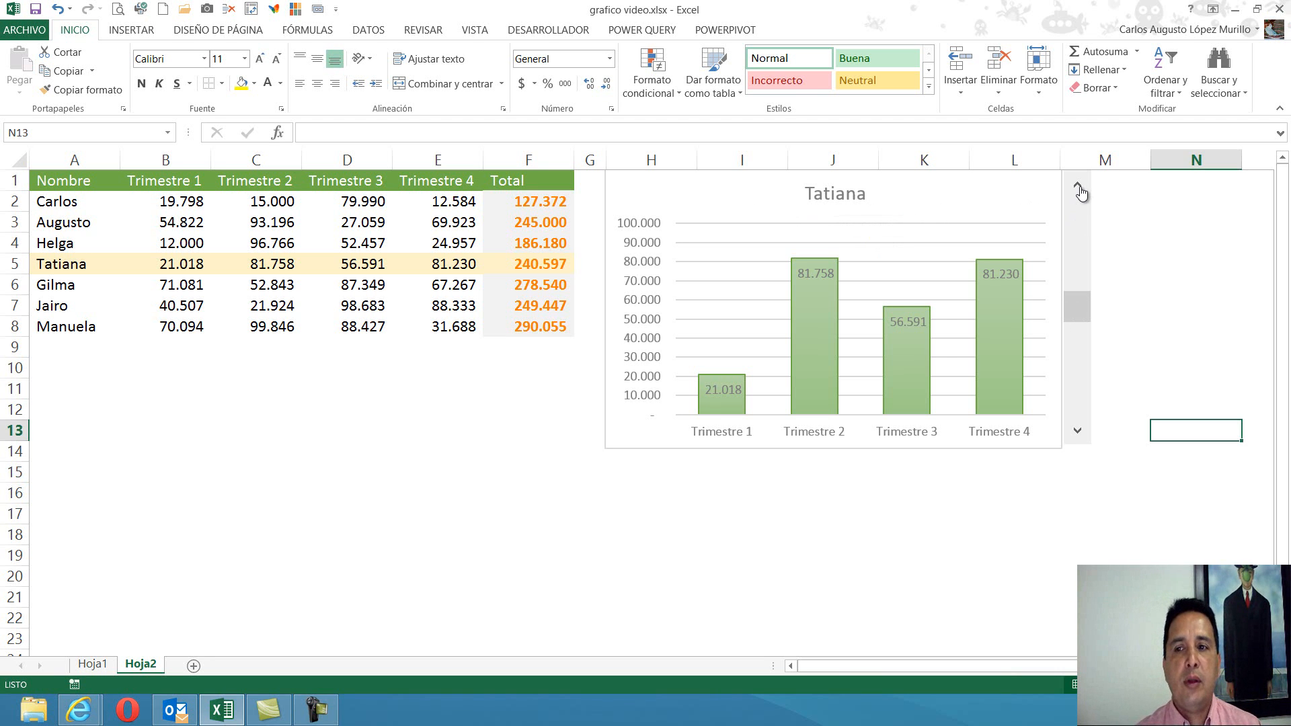
left_click(1080, 191)
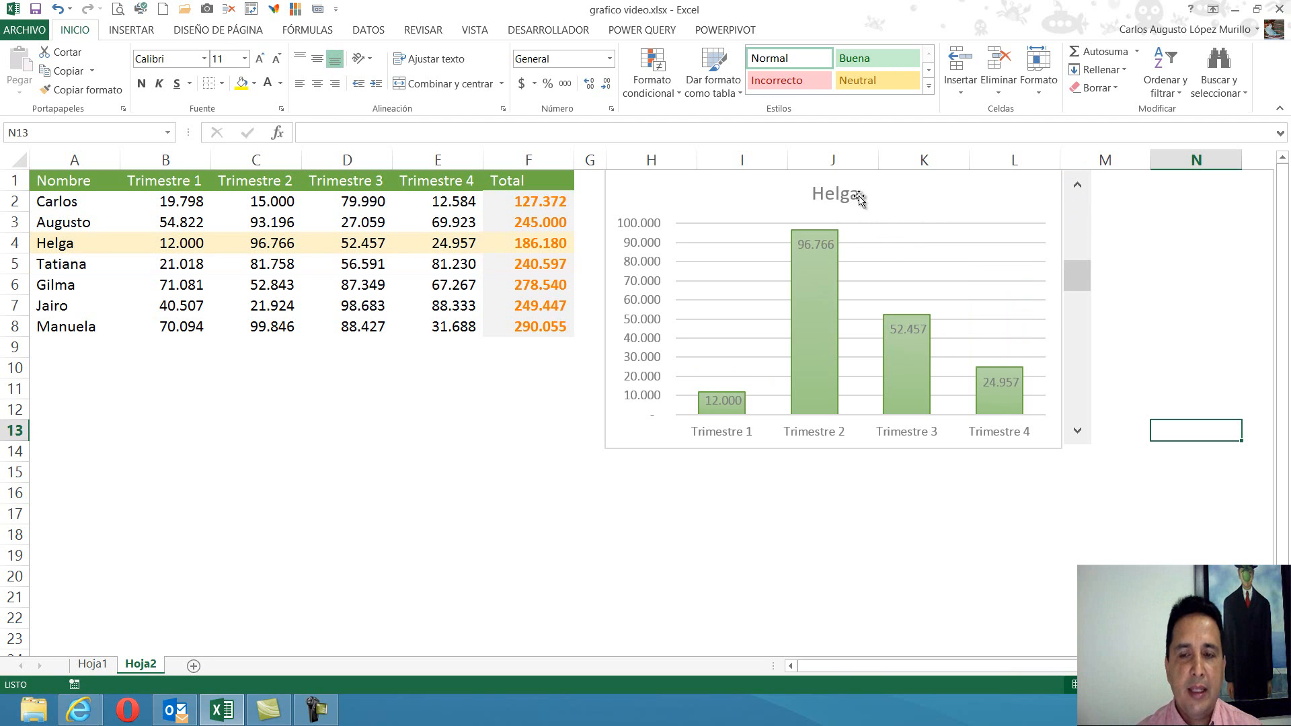
left_click(1080, 192)
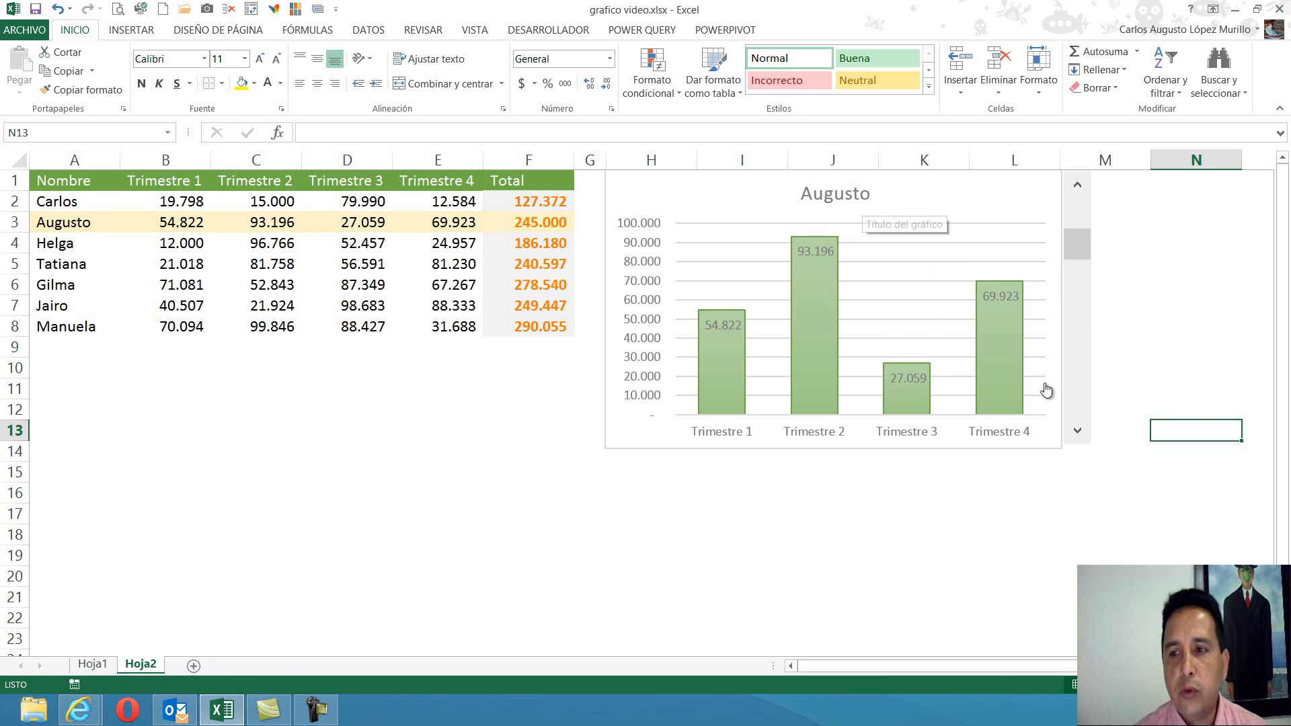
left_click(1077, 432)
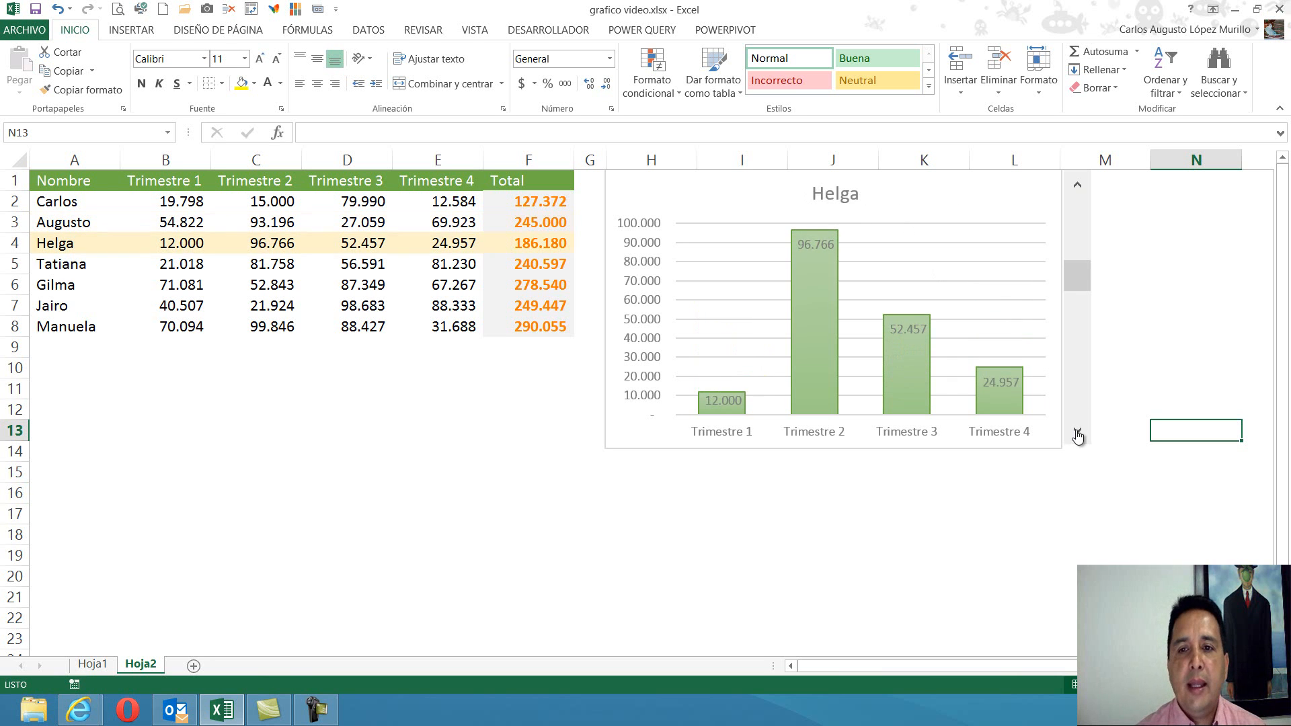
left_click(1077, 432)
left_click(1077, 431)
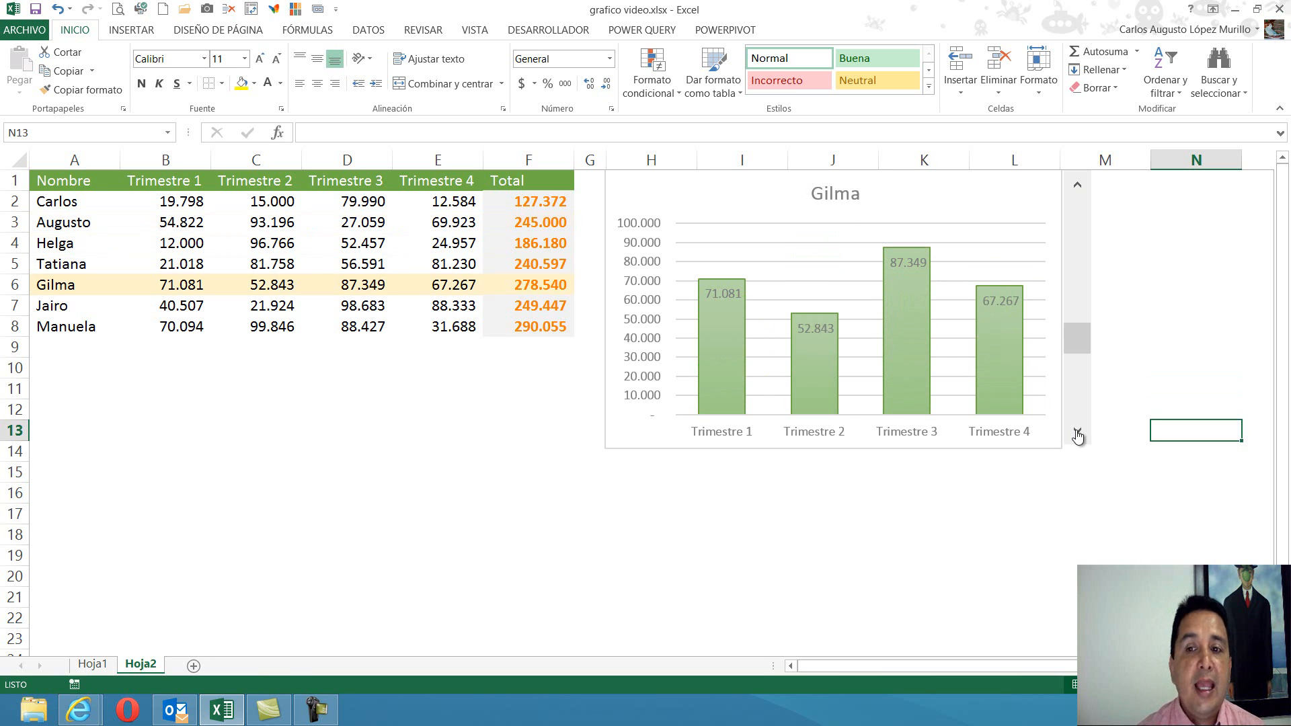
left_click(1077, 432)
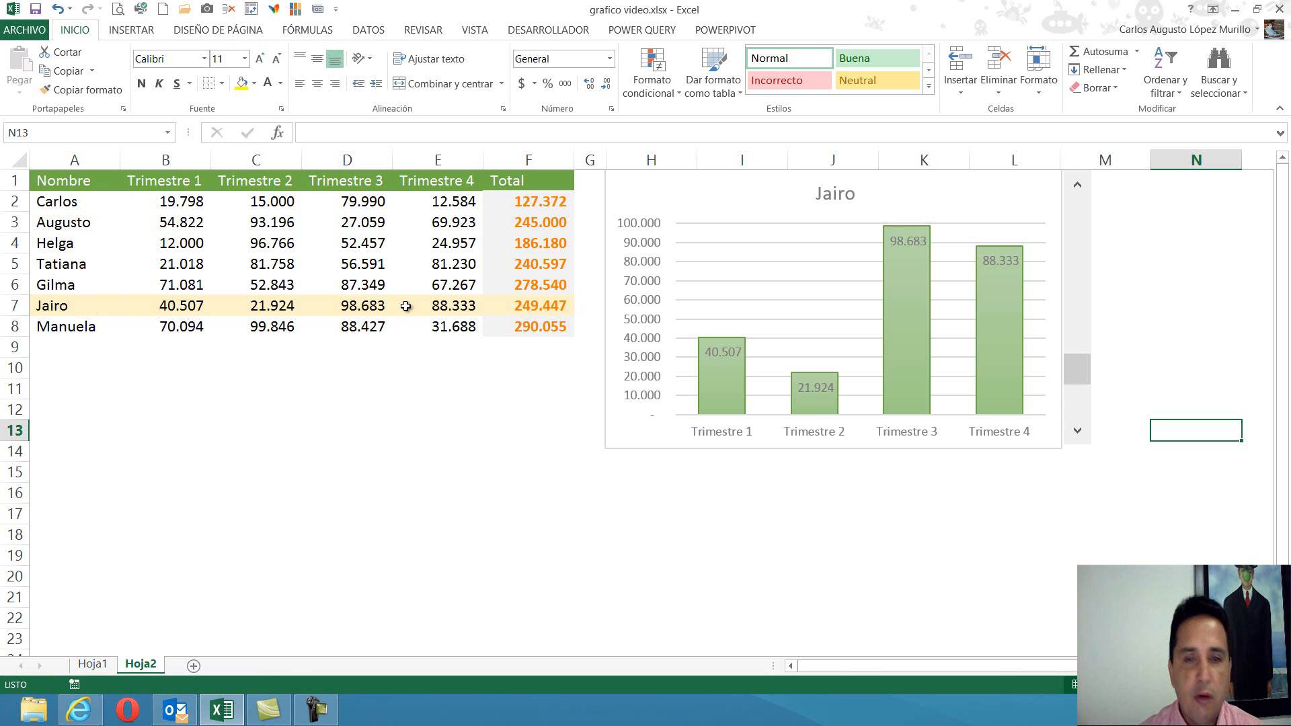
left_click(1078, 188)
left_click(1078, 189)
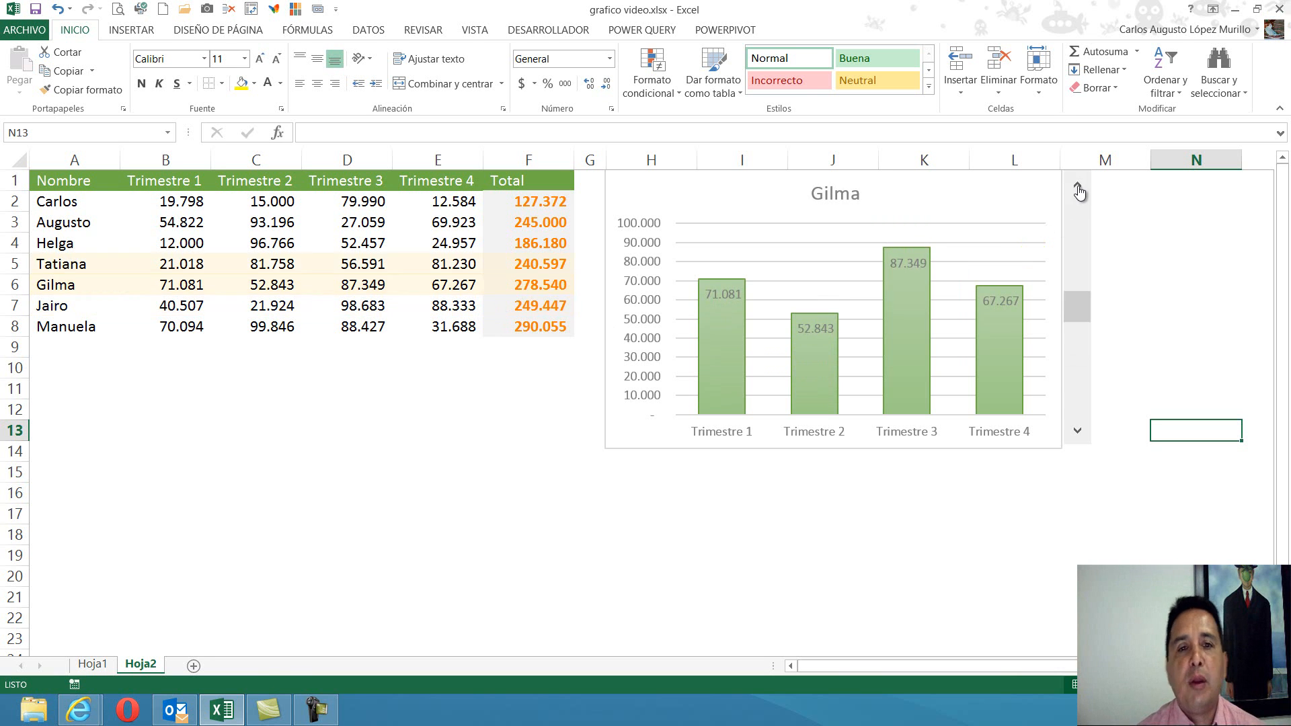
left_click(1078, 188)
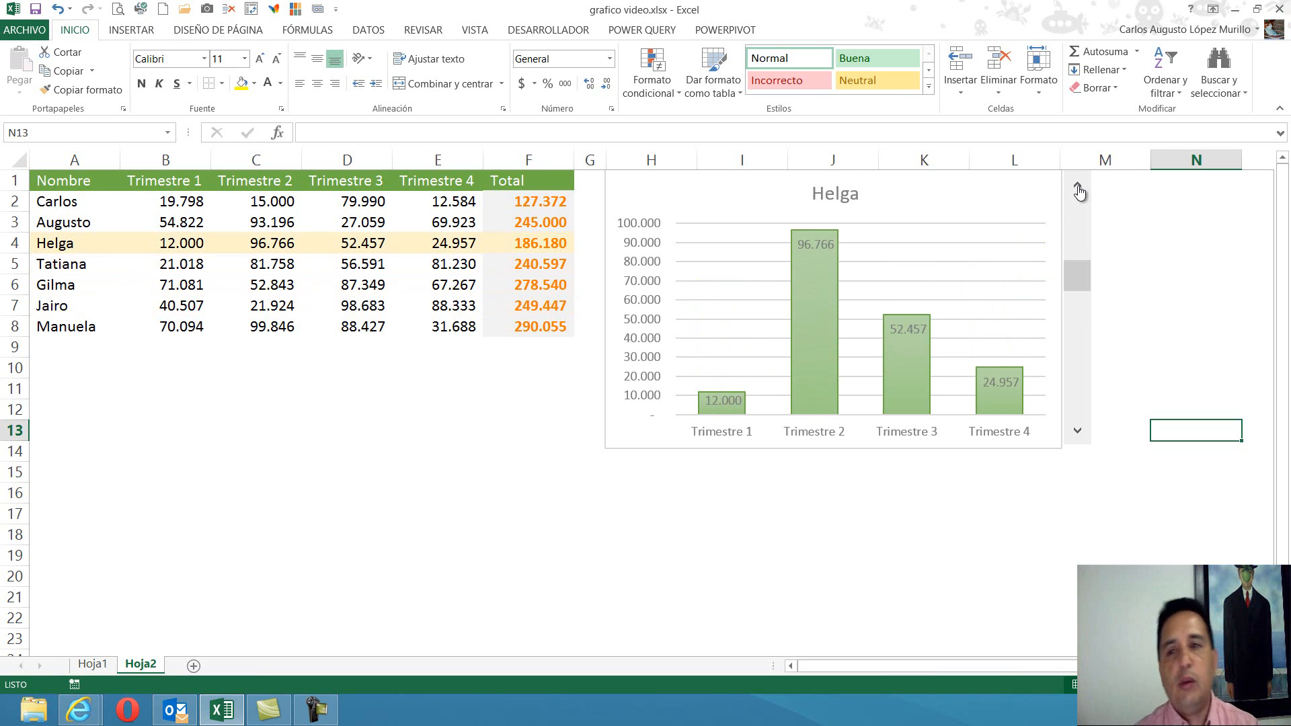
left_click(1079, 192)
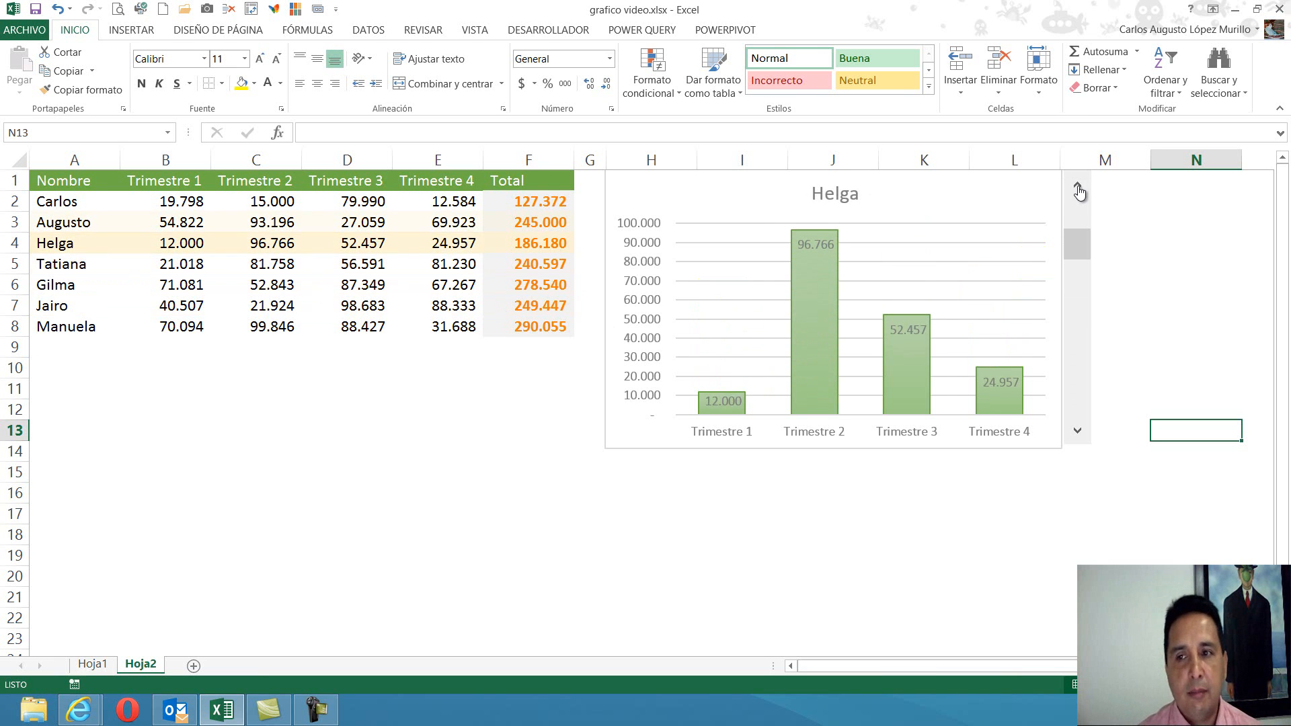
left_click(1081, 434)
left_click(1084, 438)
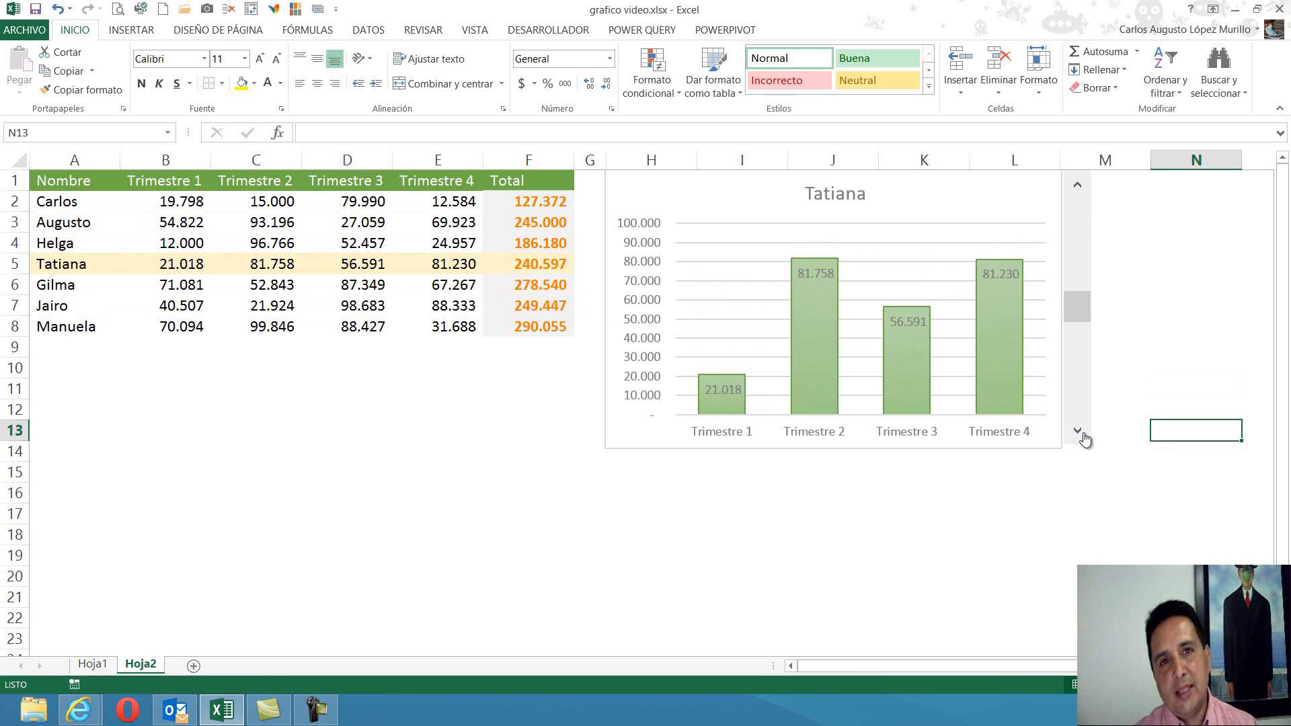
left_click(1078, 431)
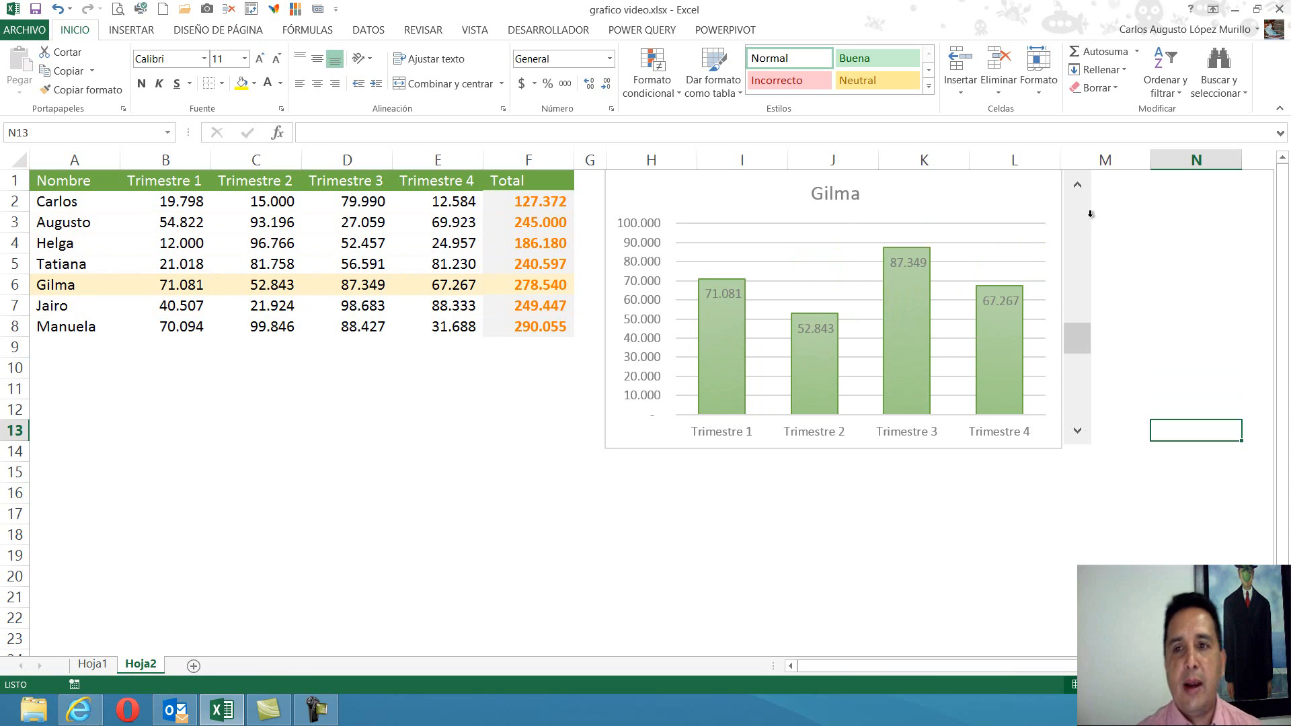
left_click(1078, 193)
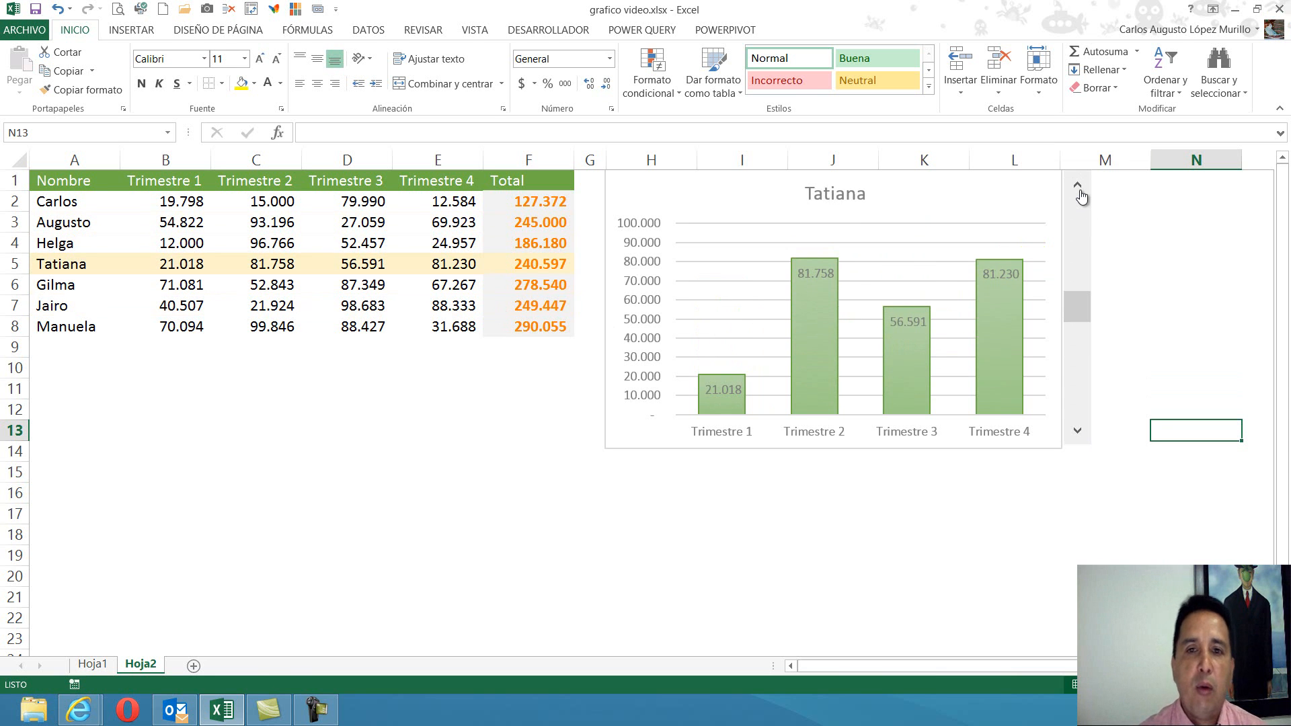
left_click(1080, 196)
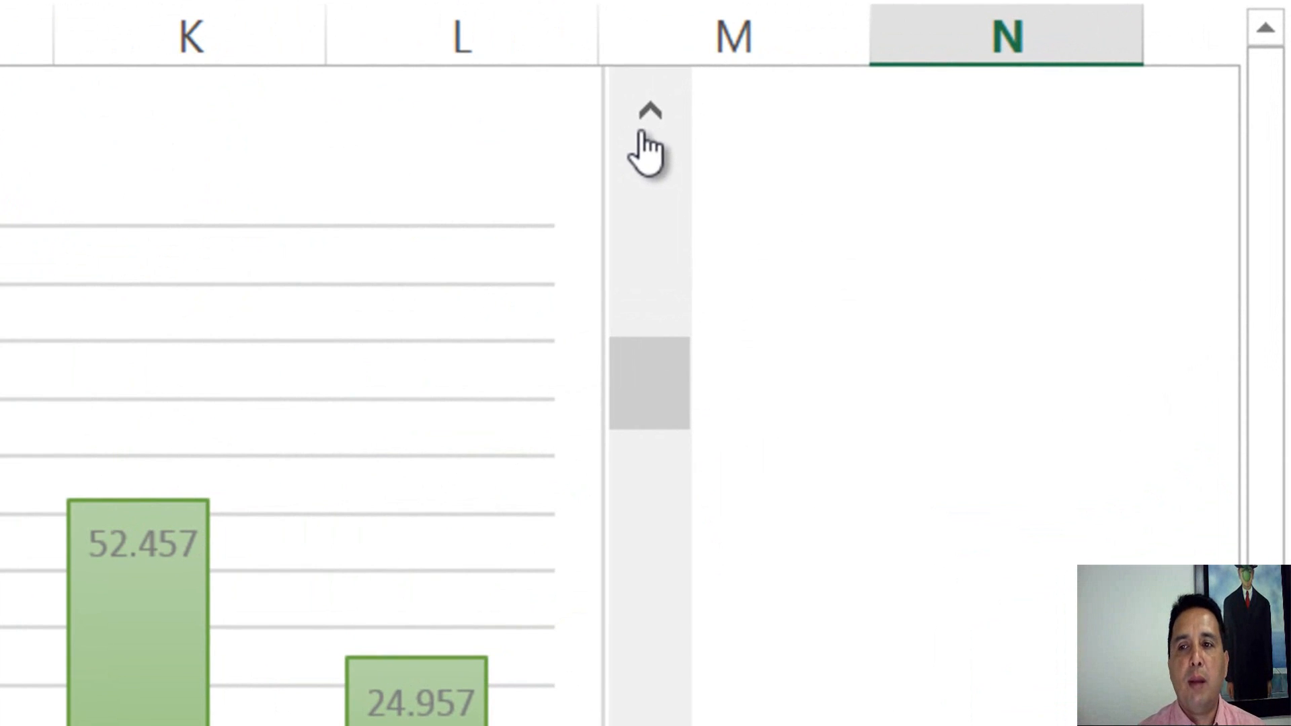
left_click(1079, 195)
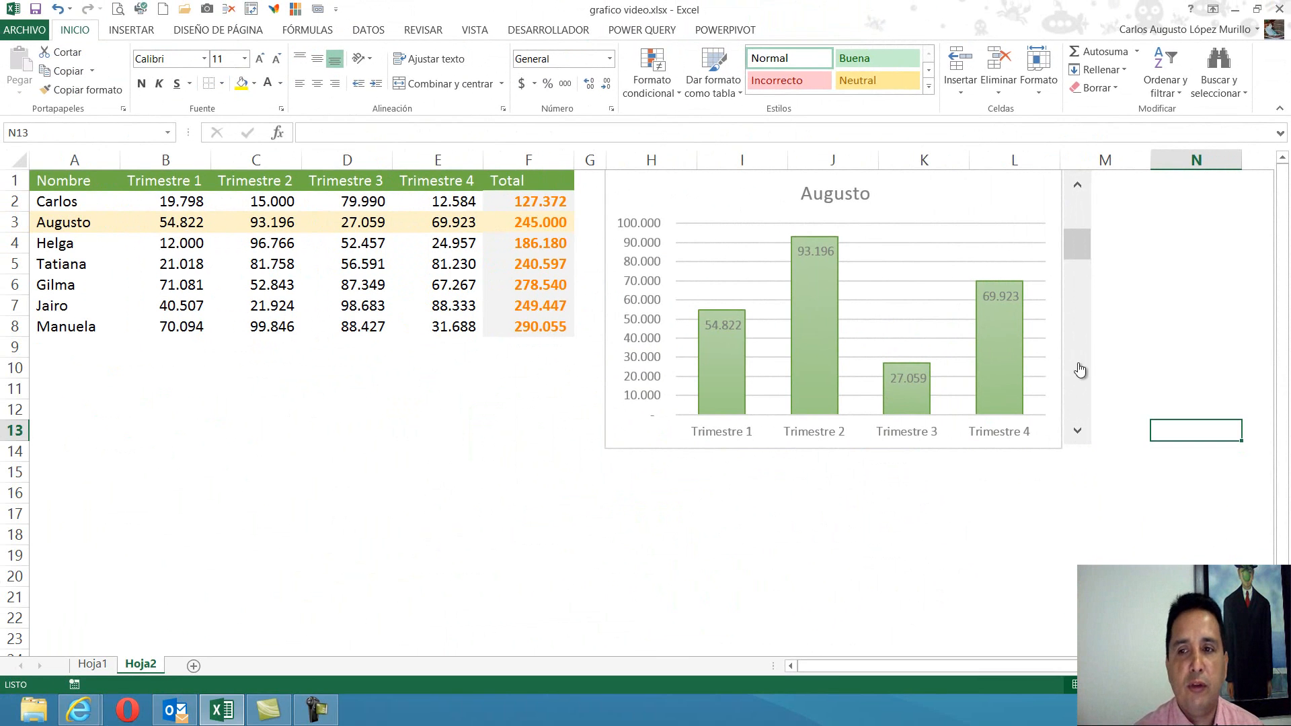
left_click(1076, 187)
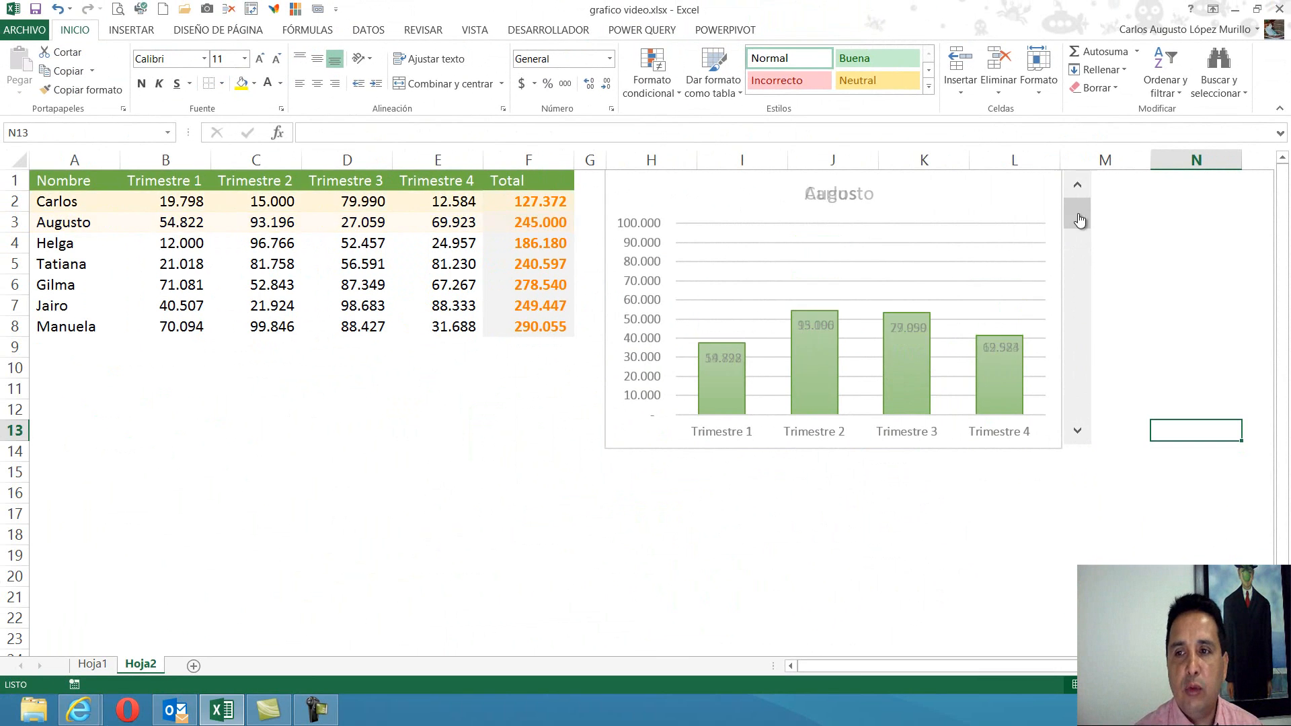
left_click(1077, 435)
left_click(1076, 434)
left_click(1077, 435)
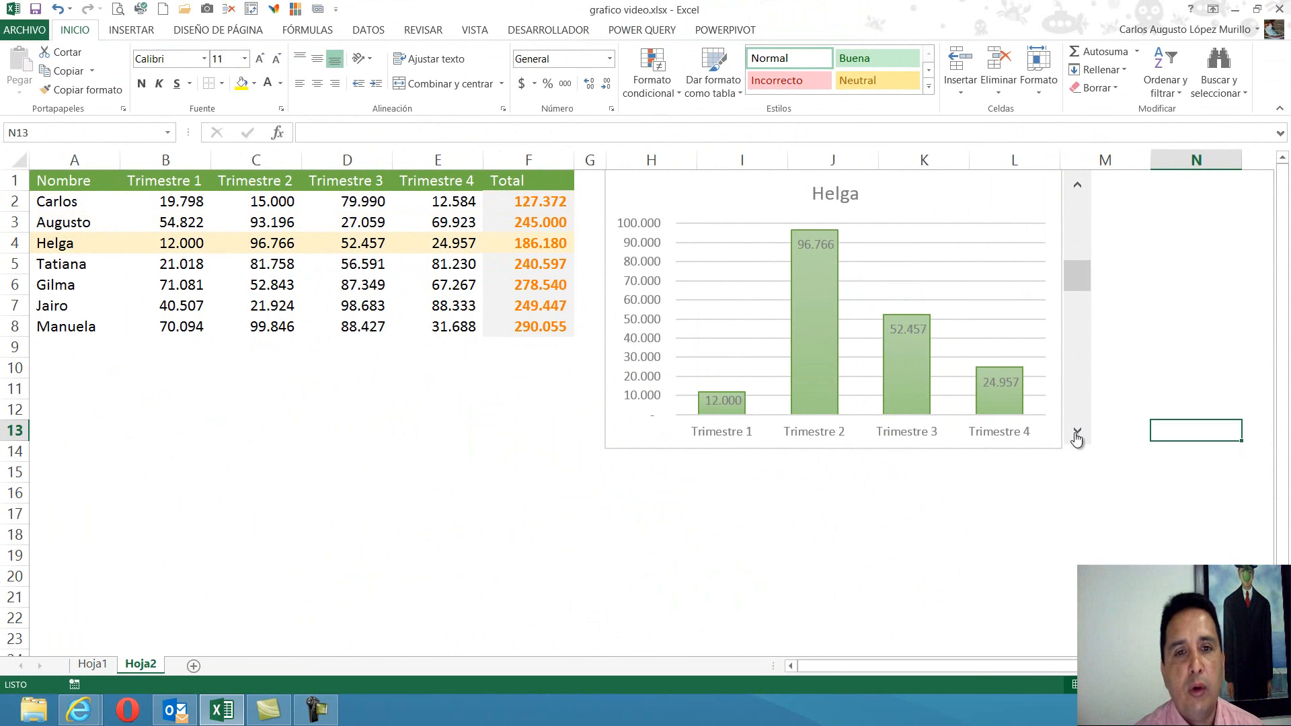
left_click(1077, 434)
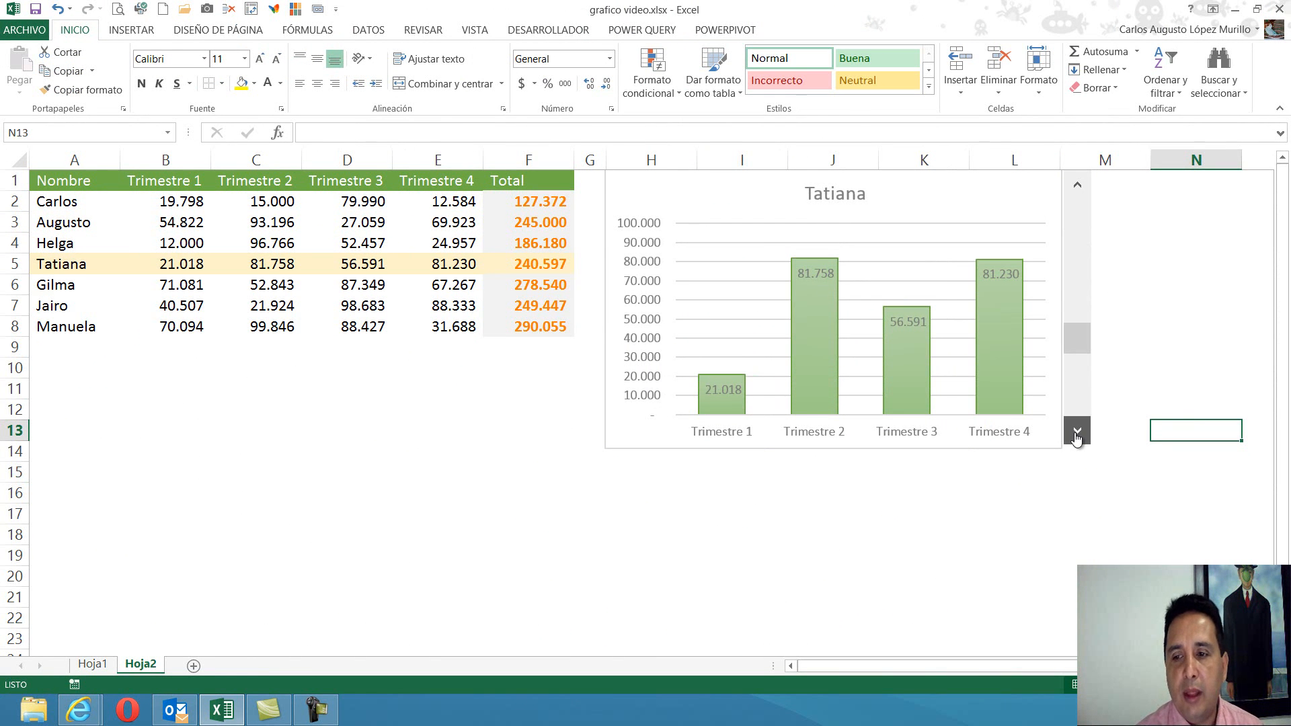
left_click(1077, 435)
left_click(1077, 435)
left_click(1076, 435)
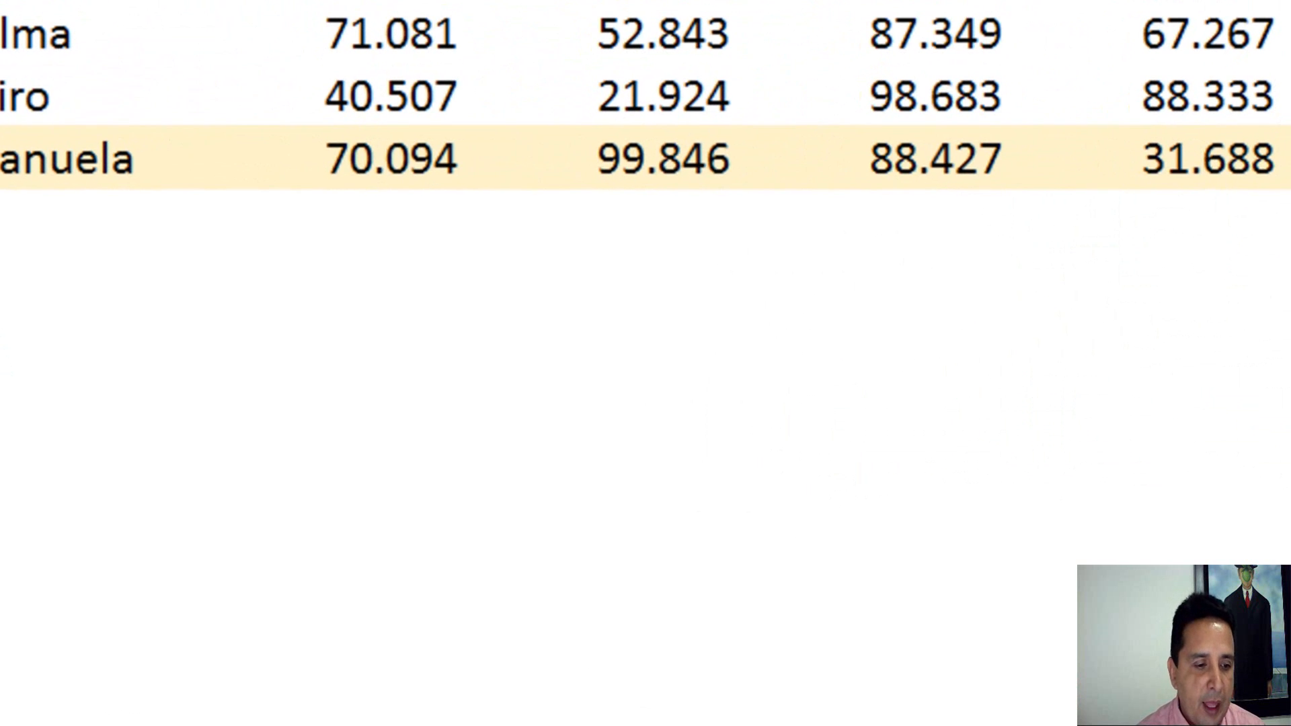
Step: On Hoja1, copy the header and first data row in A1:F2 and paste them starting at H1
key("ctrl+Page_Down")
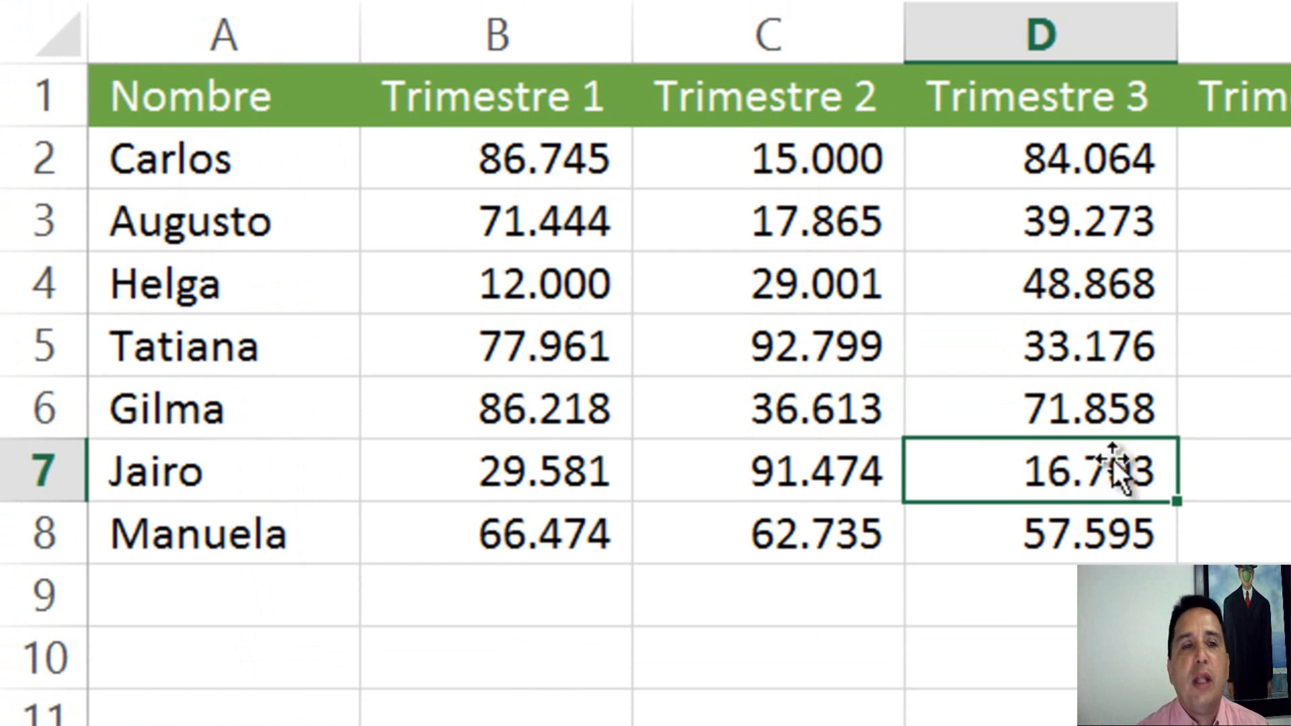
left_click(1046, 331)
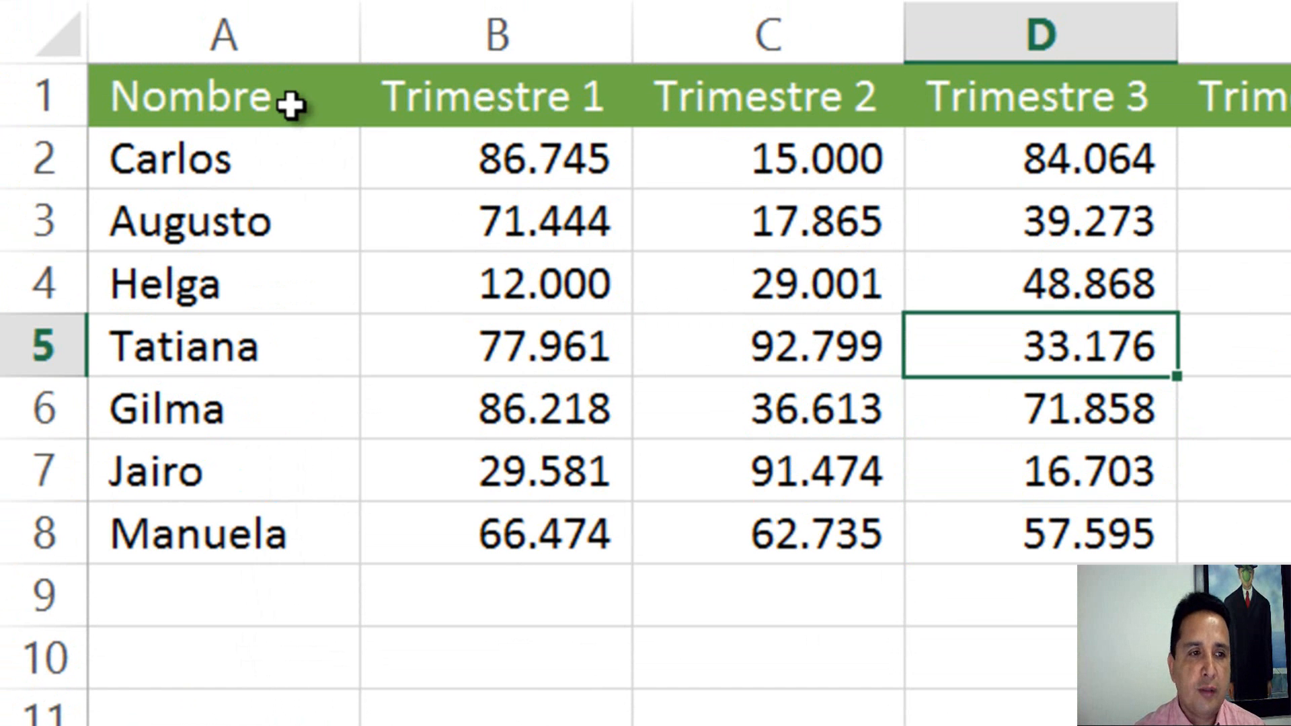
left_click(256, 97)
left_click_drag(256, 98, 1288, 154)
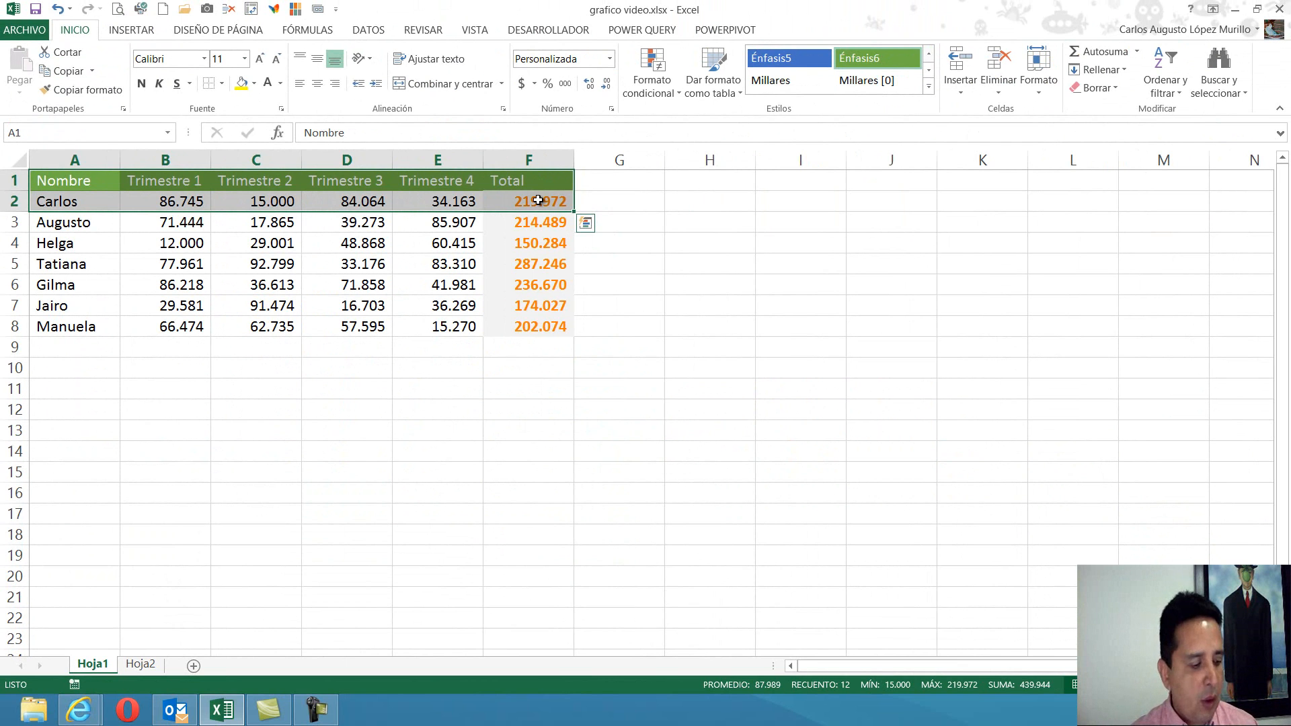
key("ctrl+c")
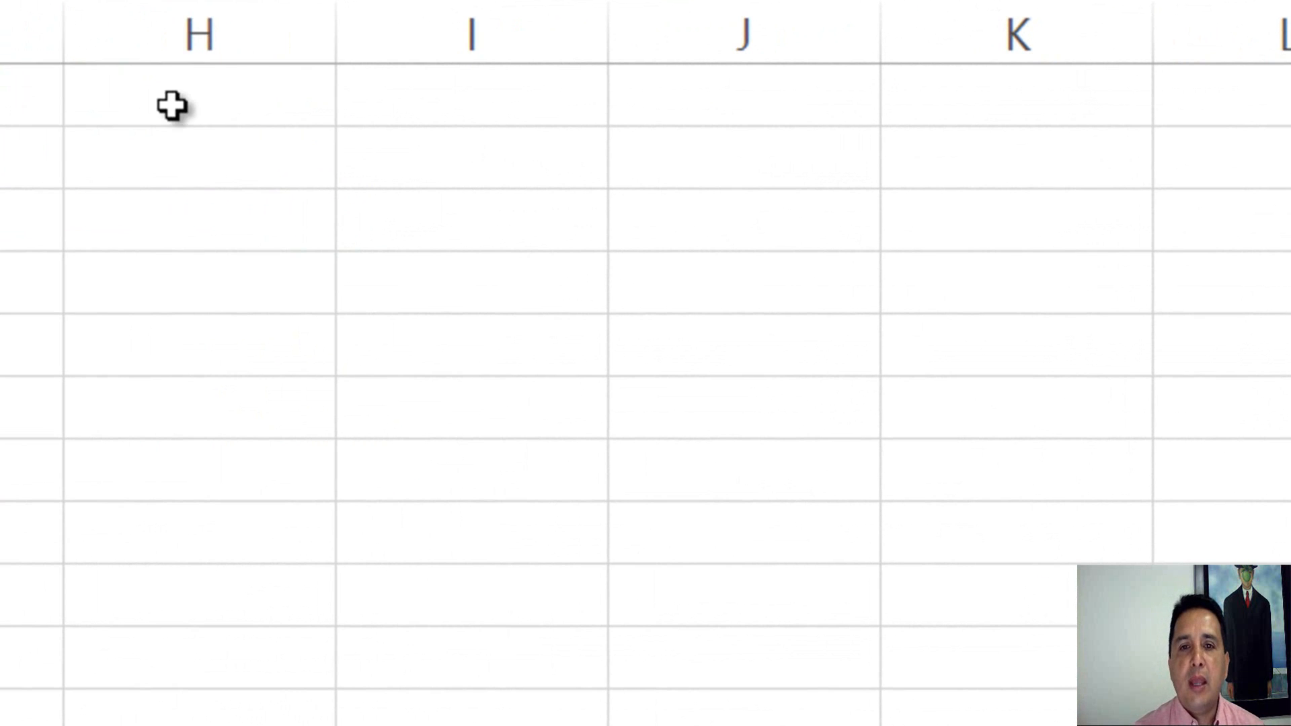
left_click(701, 185)
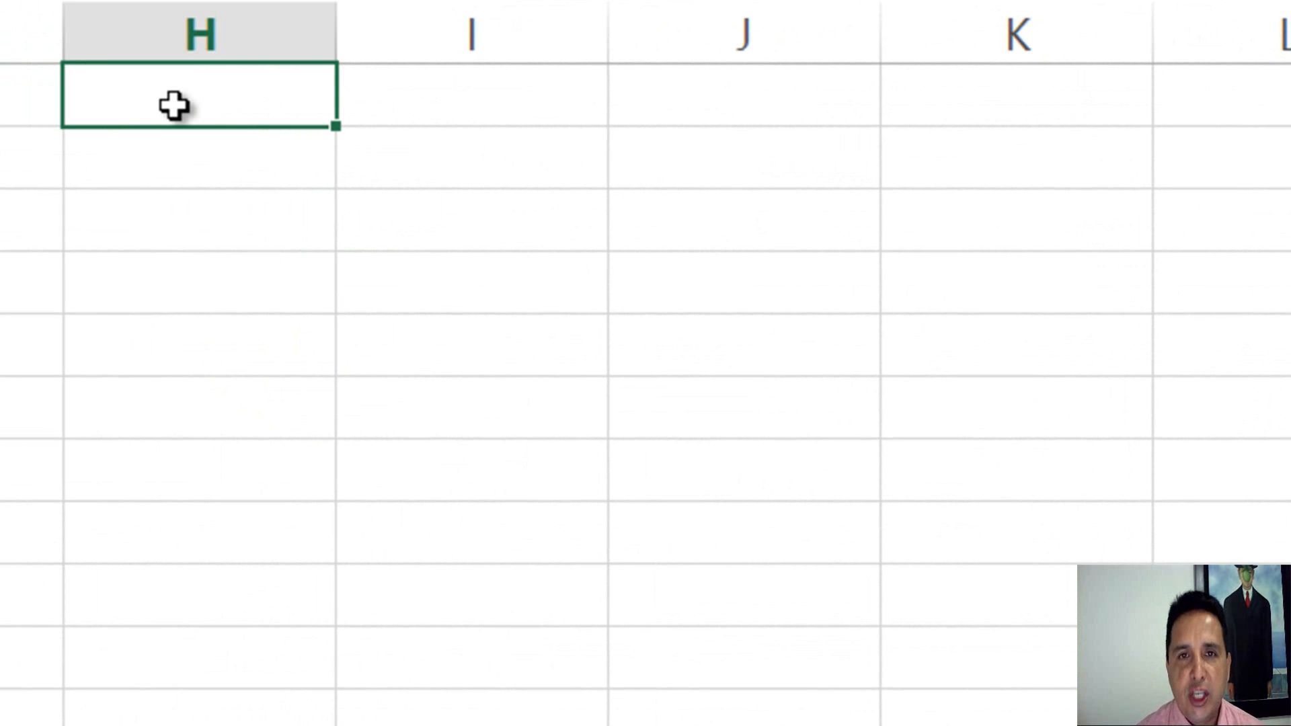
key("ctrl+v")
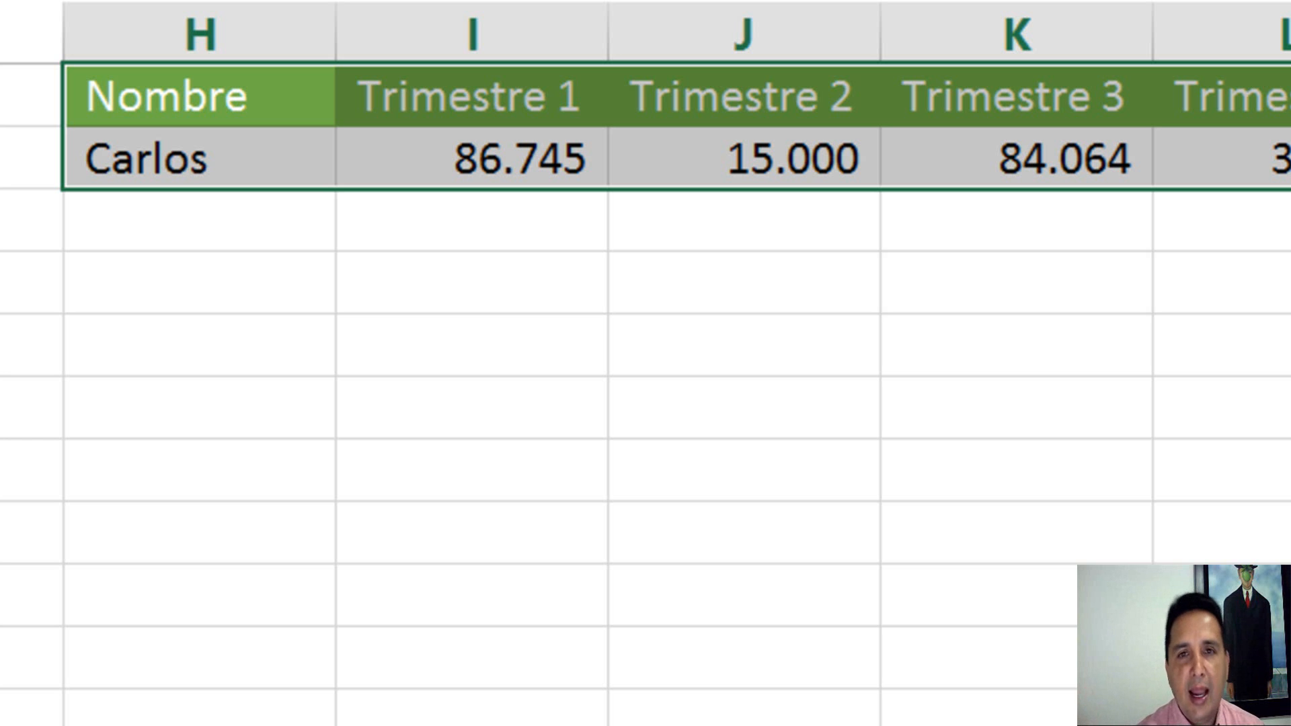
Step: Insert a 2-D clustered column chart from the copied data in H1:M2 and place it just below that range
left_click(652, 153)
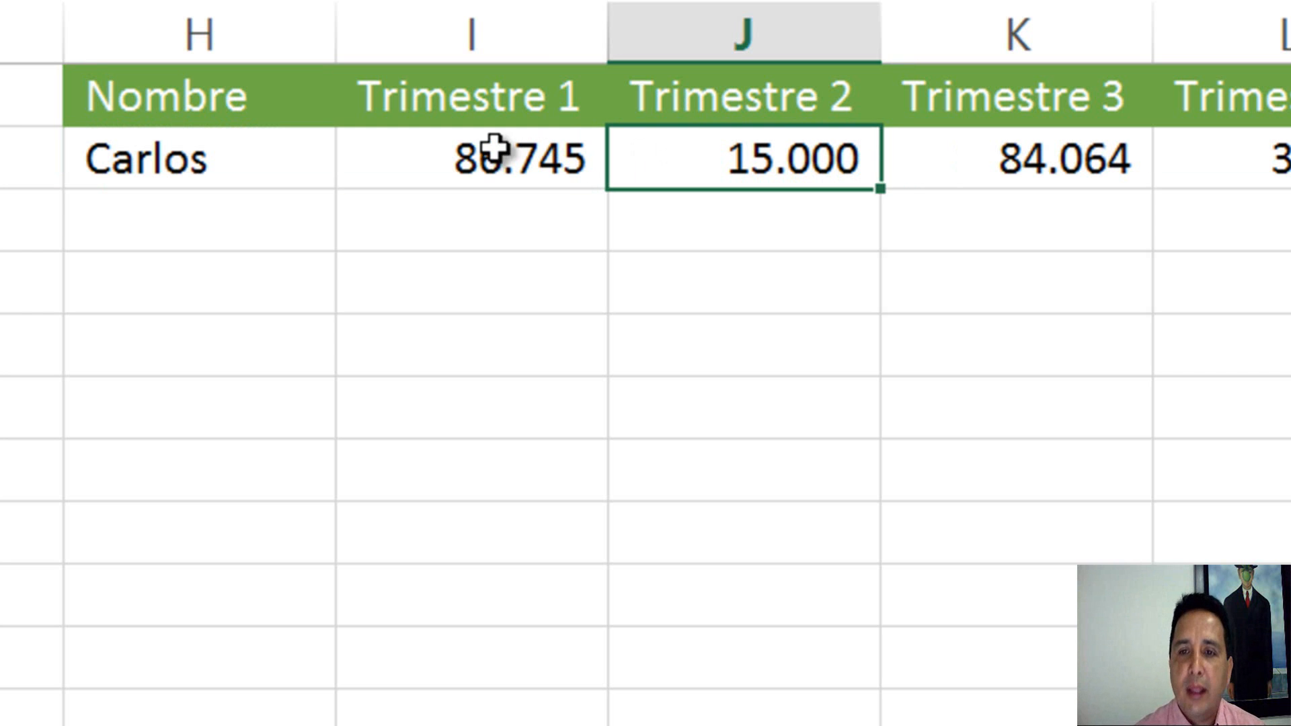
left_click(496, 150)
left_click(544, 115)
left_click(674, 95)
left_click(1014, 111)
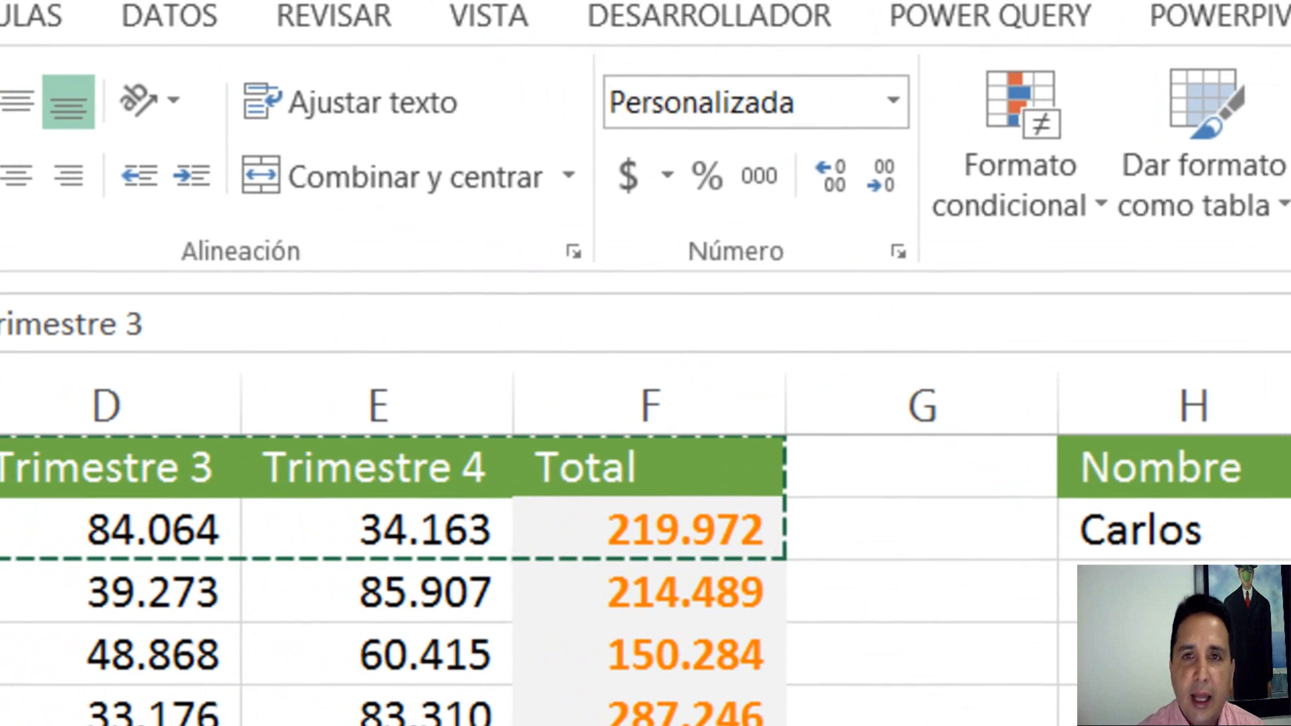
left_click(0, 16)
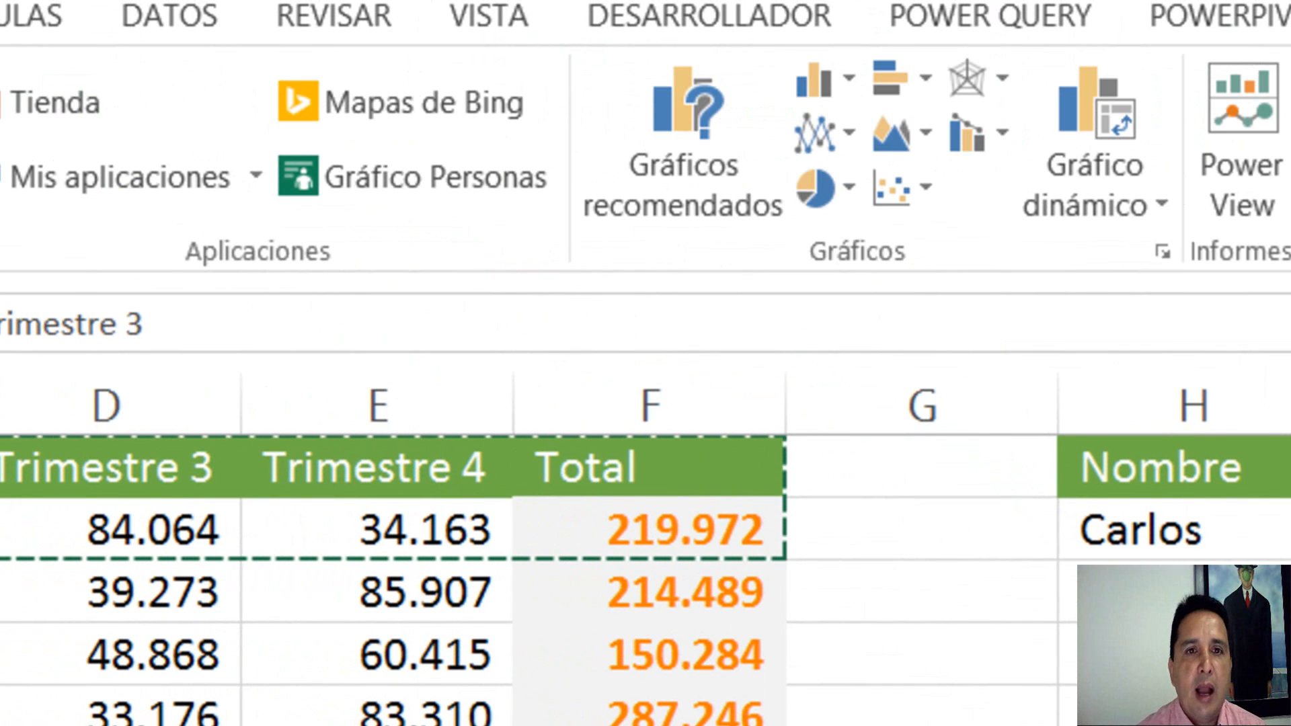
left_click(818, 78)
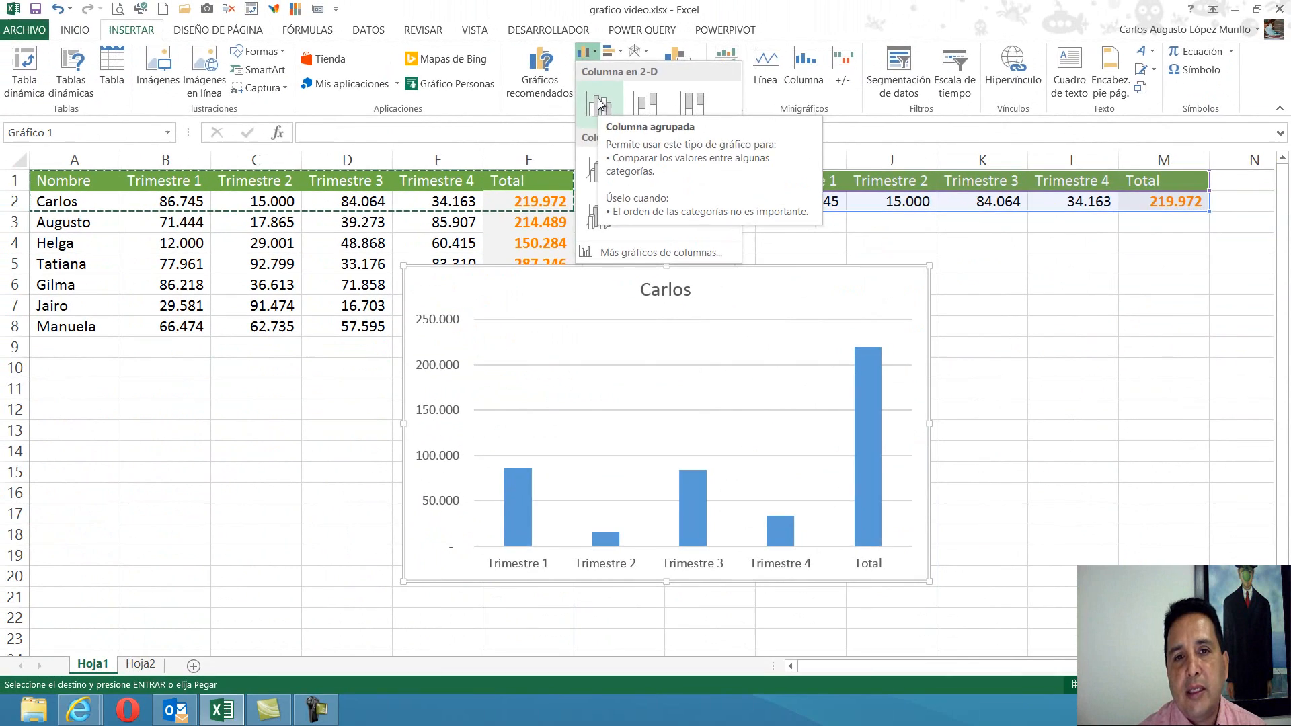
left_click(598, 103)
mouse_move(763, 294)
left_mouse_down()
mouse_move(982, 294)
mouse_move(1028, 279)
left_mouse_up()
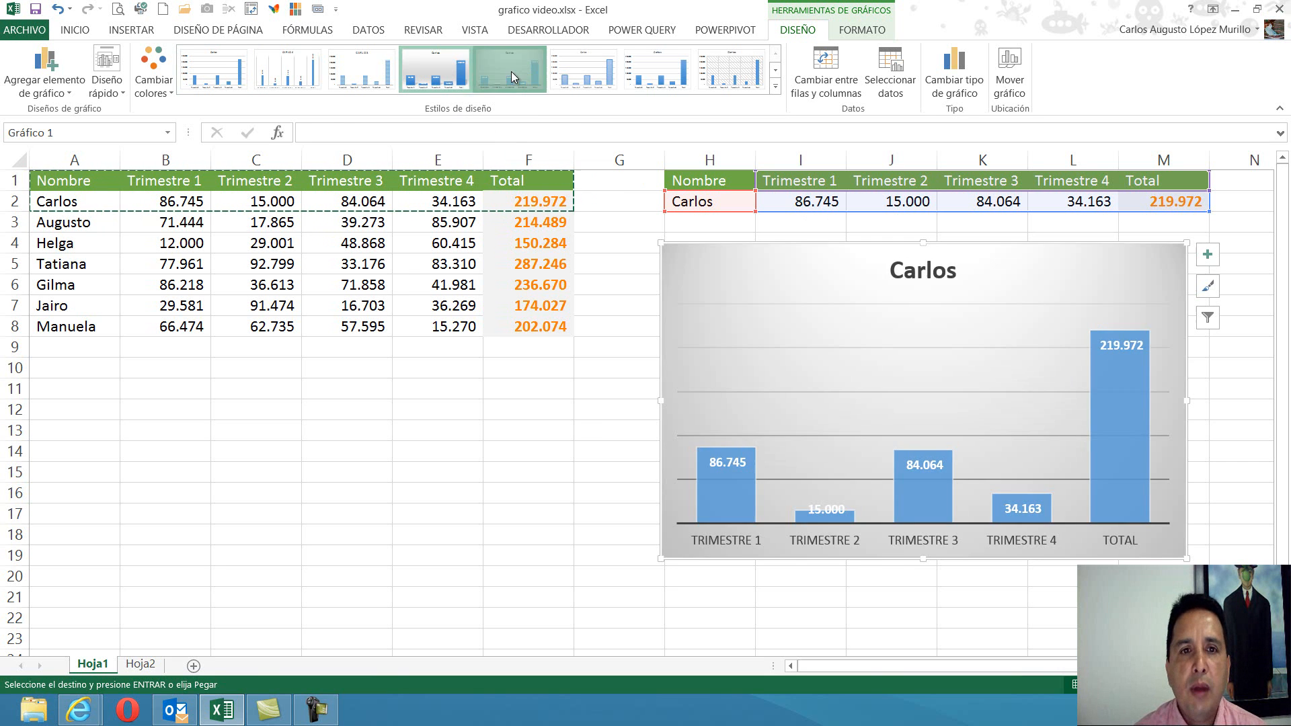
Step: Try several chart styles and apply the white-background one with translucent columns, data labels and a light title
left_click(587, 69)
left_click(675, 74)
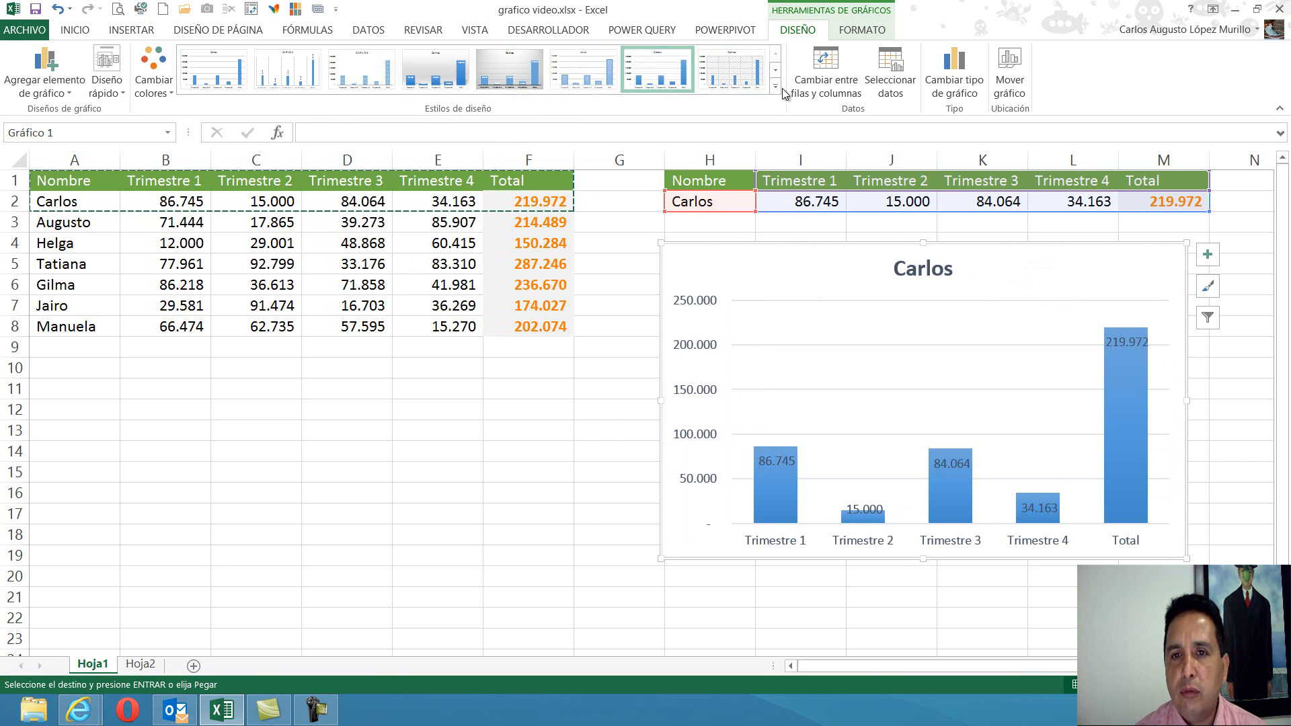
left_click(777, 88)
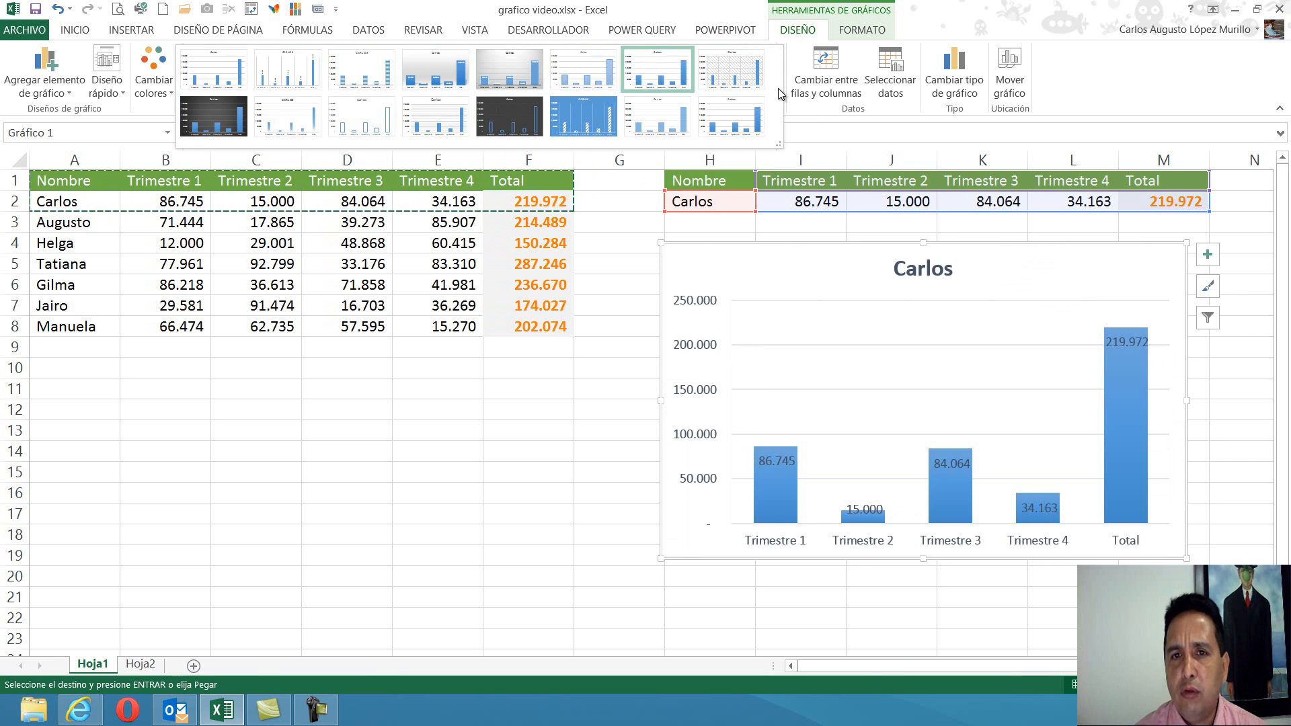
left_click(640, 108)
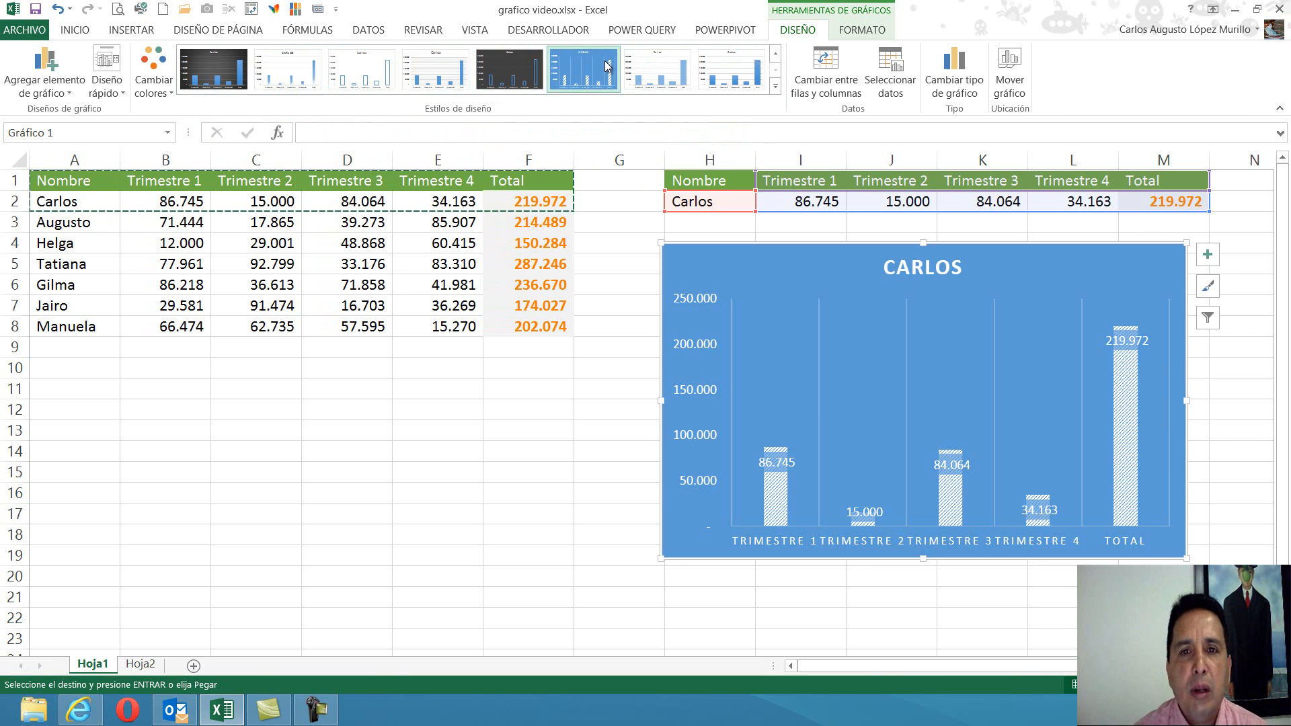
left_click(648, 61)
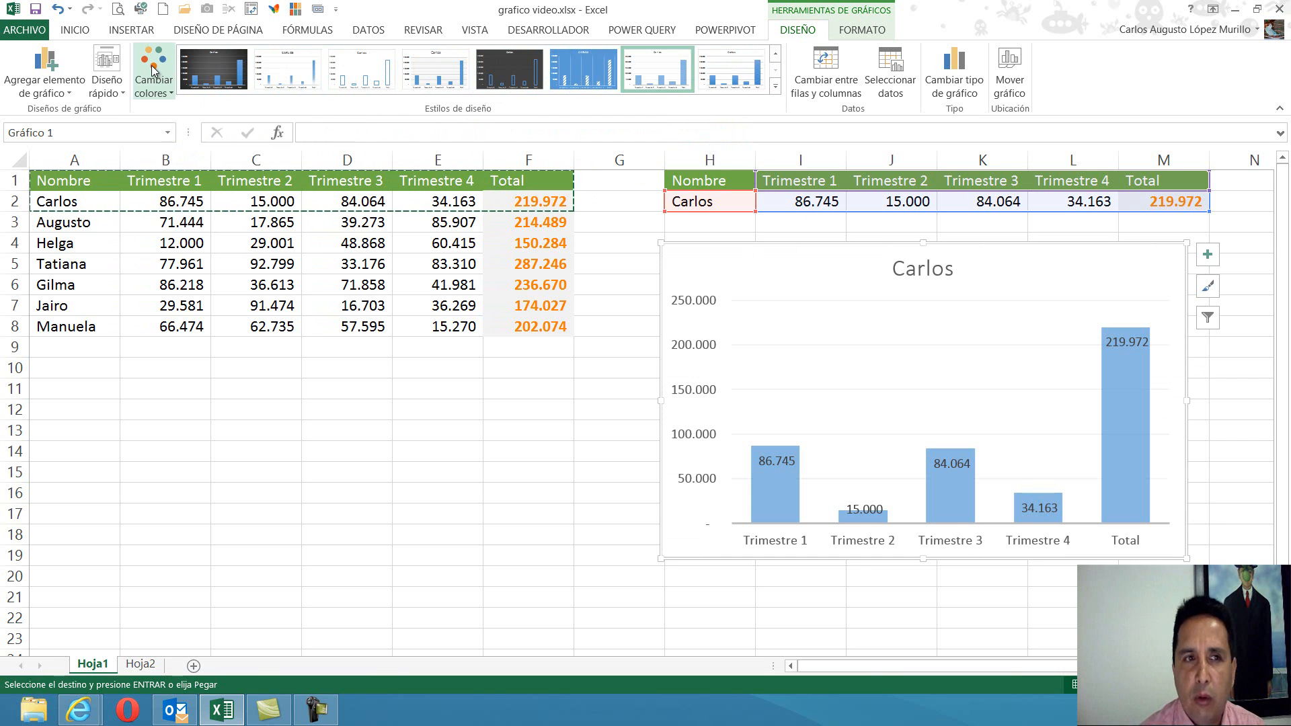
Step: Try the orange monochromatic palette, the second multicolour palette and the dark-background style on the chart
left_click(151, 66)
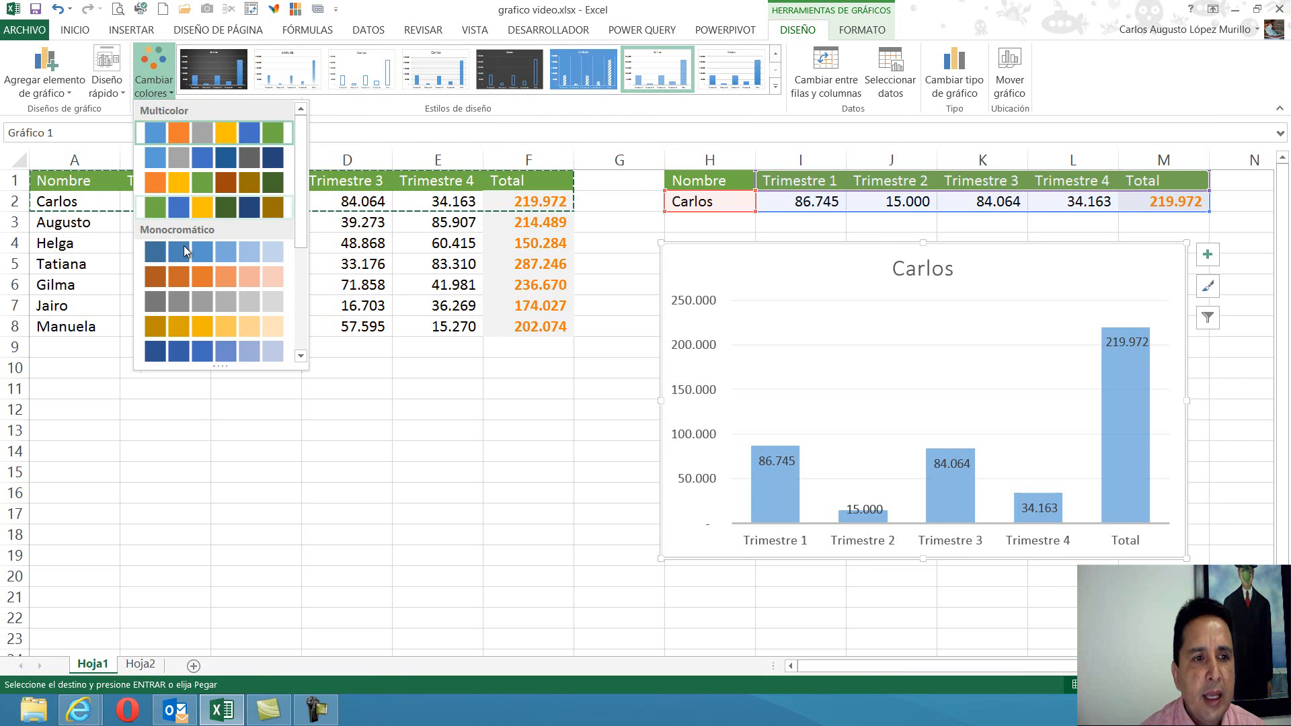
left_click(203, 280)
left_click(160, 74)
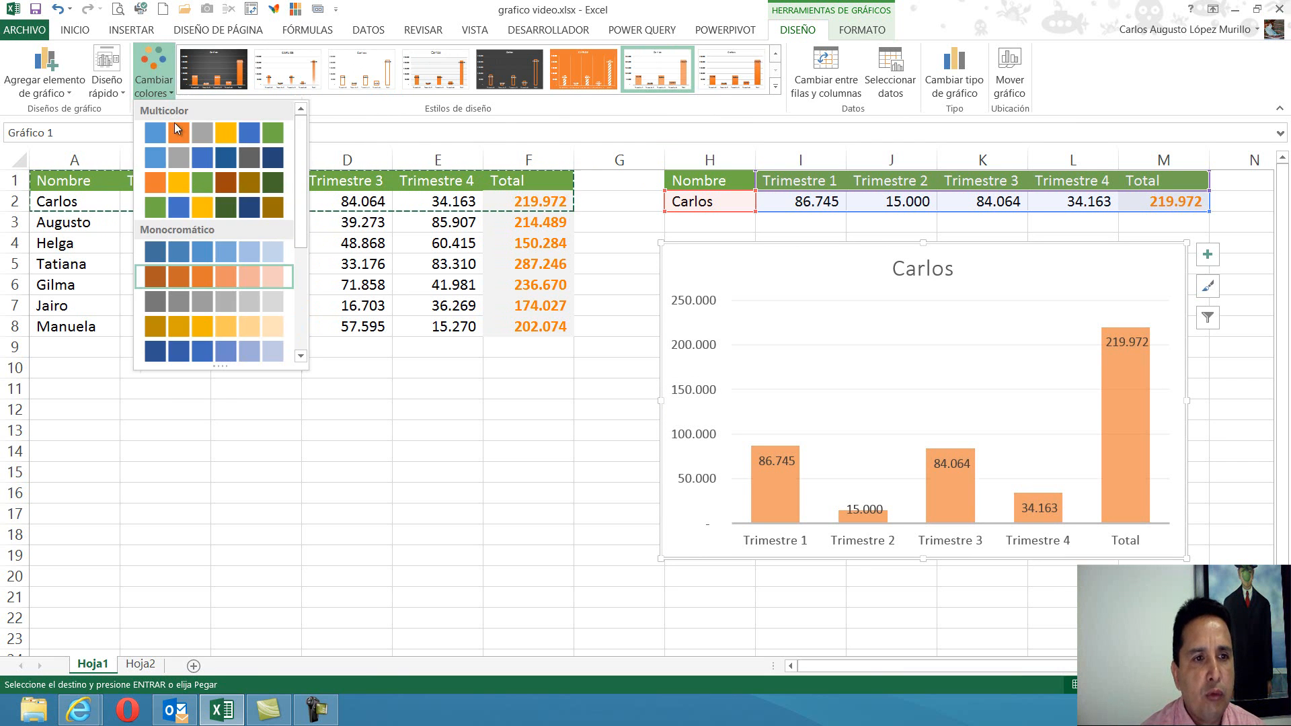
left_click(274, 155)
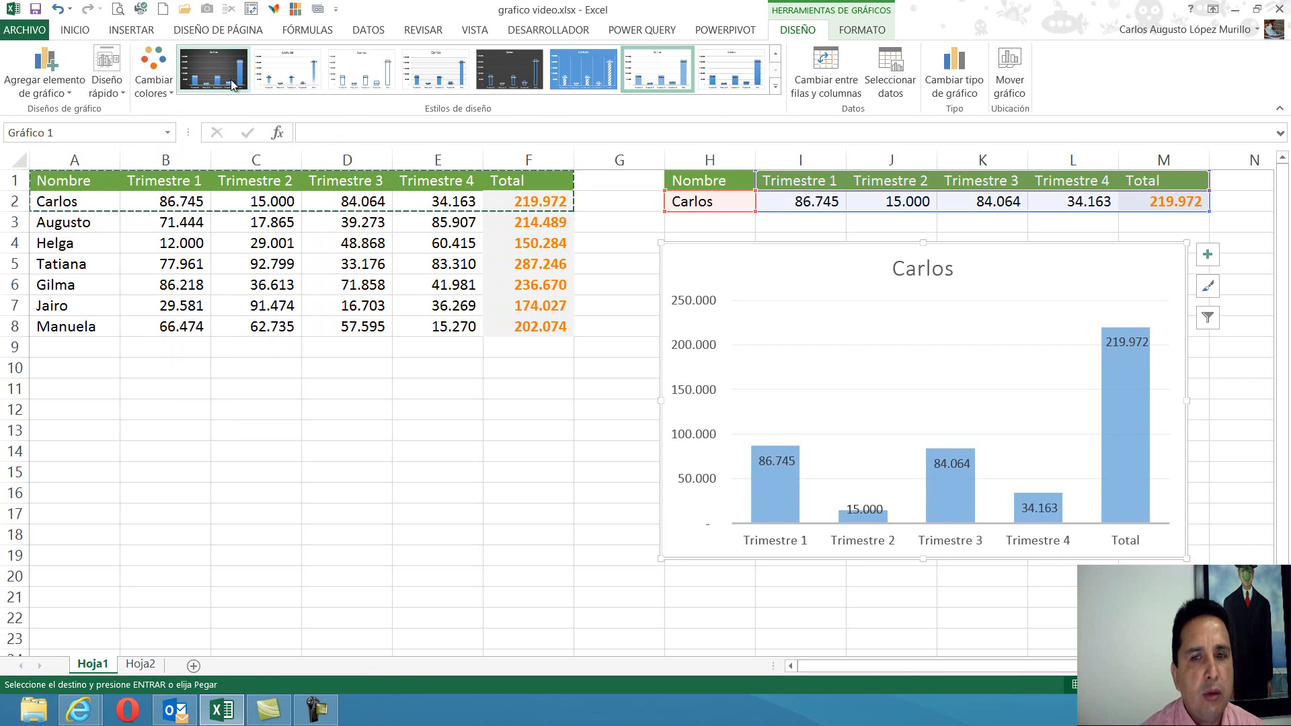
left_click(223, 66)
Step: Recolour the chart columns with the green monochromatic palette
left_click(155, 64)
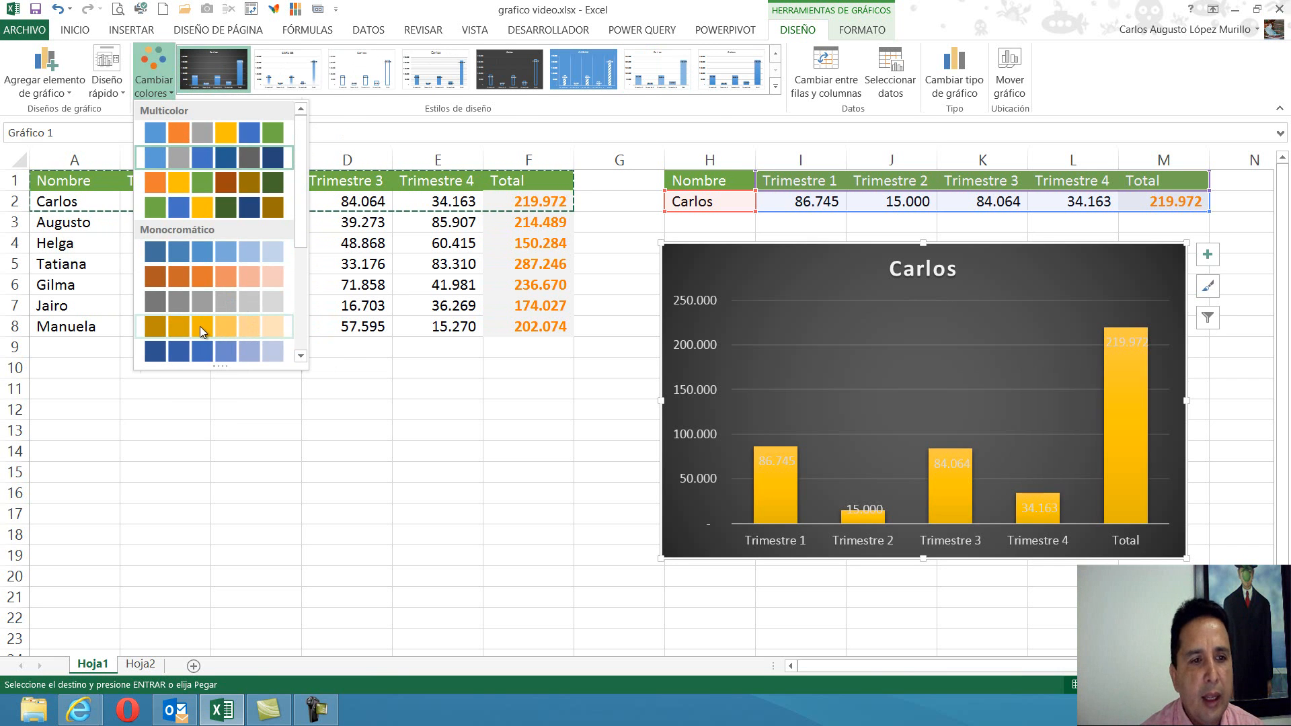
scroll(302, 287, "down", 3)
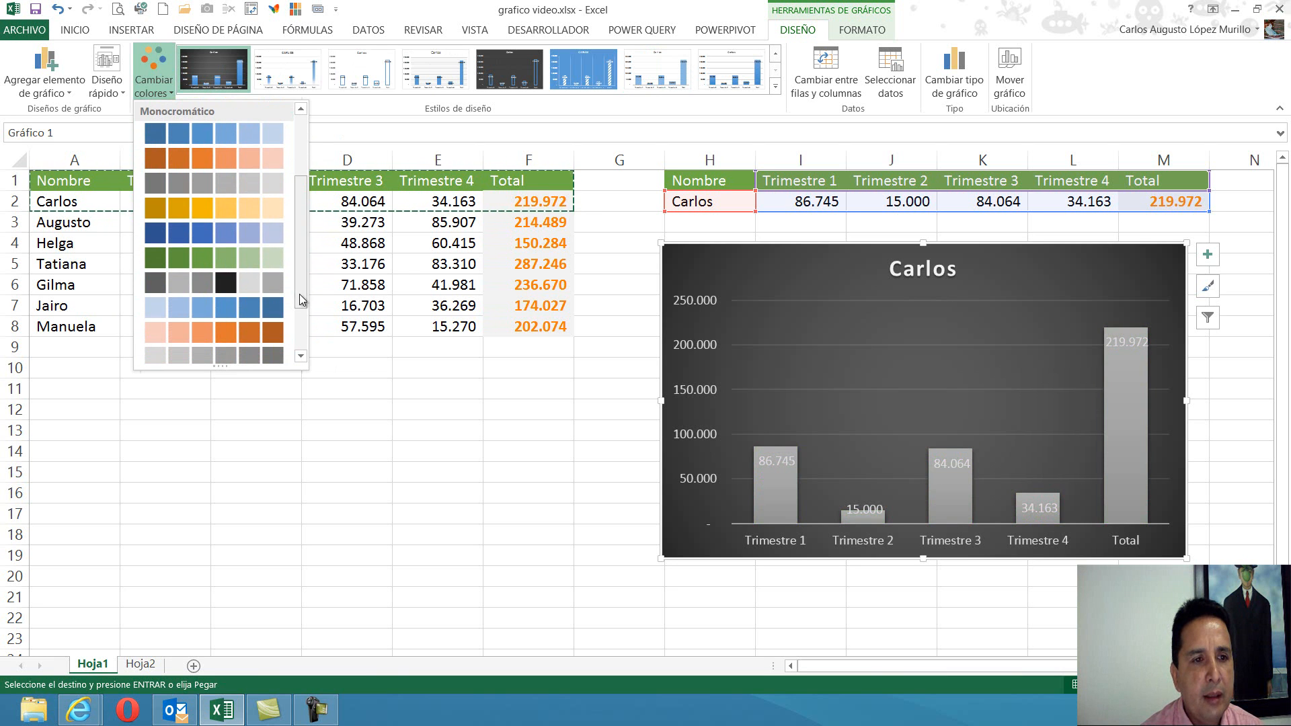
left_click(204, 257)
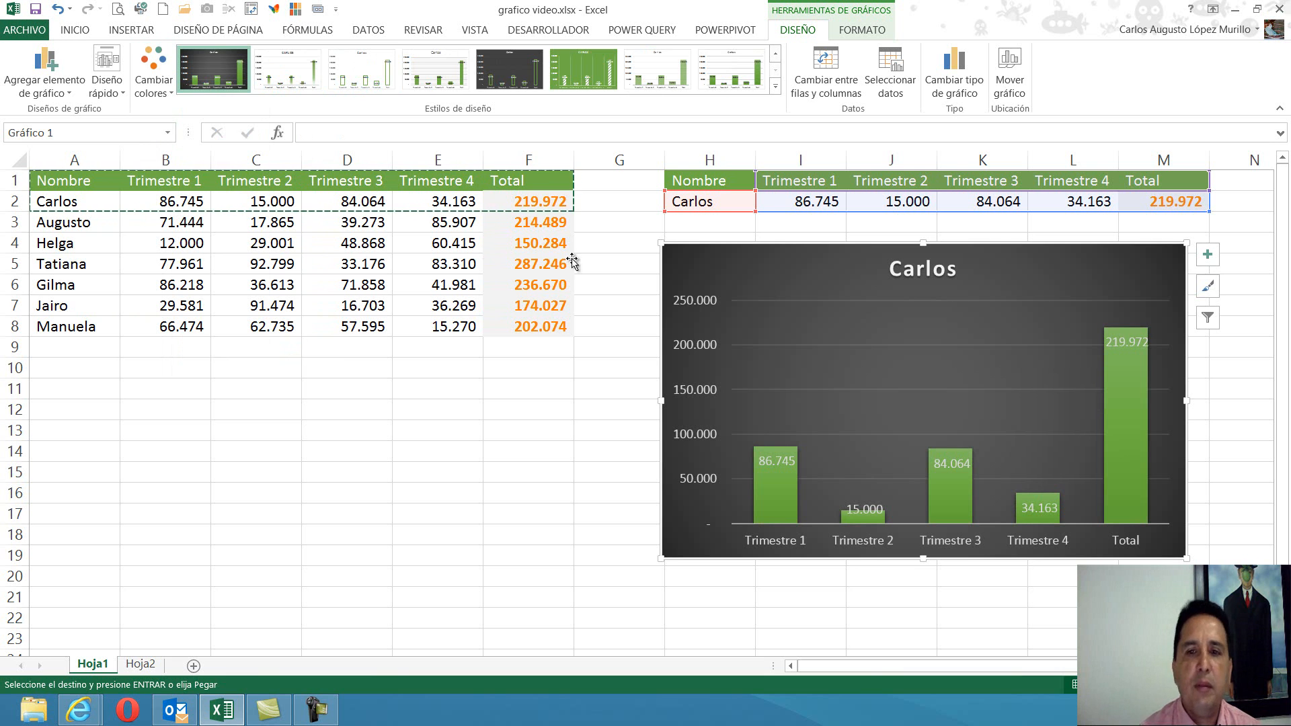
Step: Apply the white-background chart style with horizontally striped columns and a bold uppercase title, then deselect the chart
left_click(775, 87)
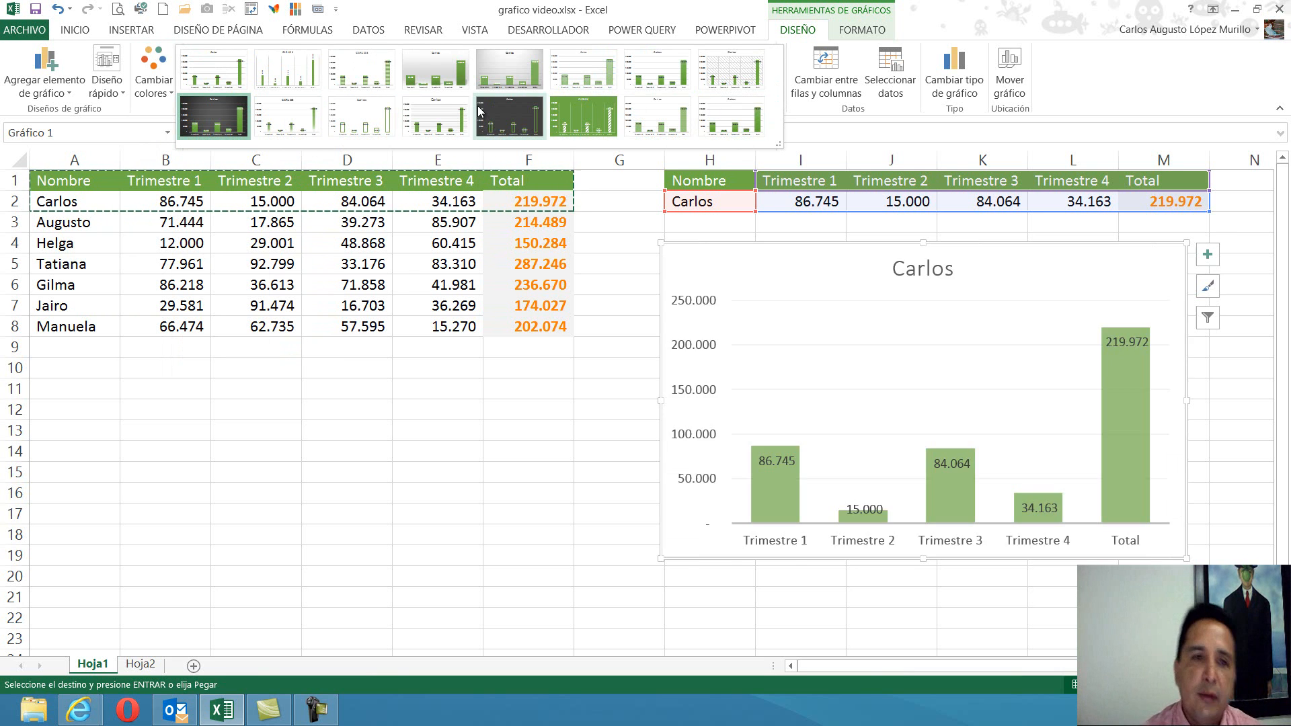
left_click(366, 78)
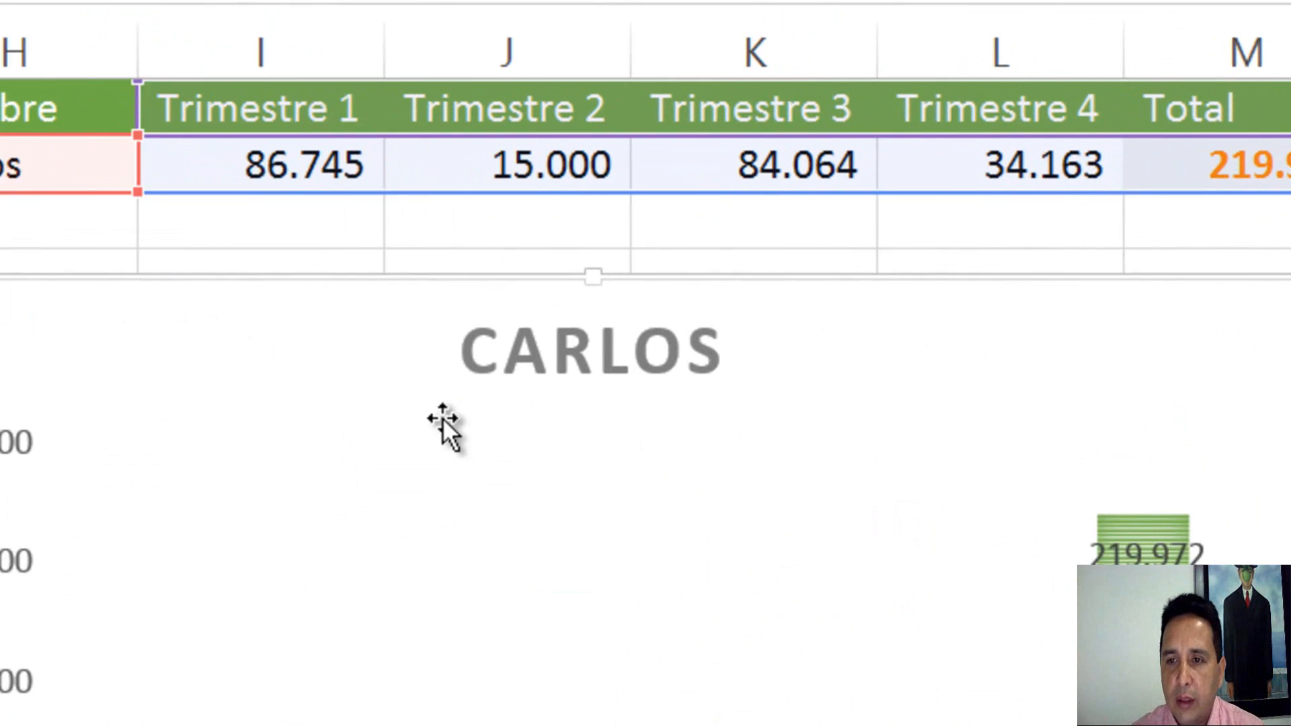
left_click(938, 331)
left_click_drag(699, 472, 653, 474)
left_click(835, 349)
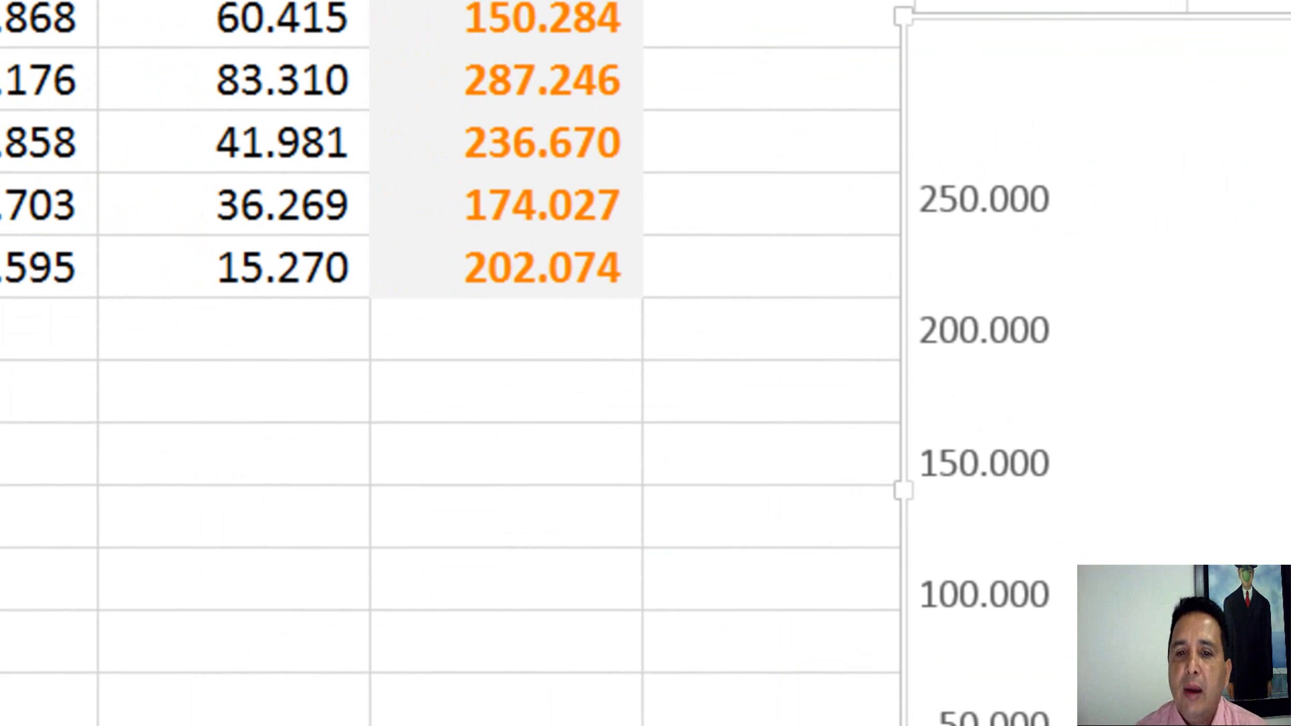
left_click(749, 375)
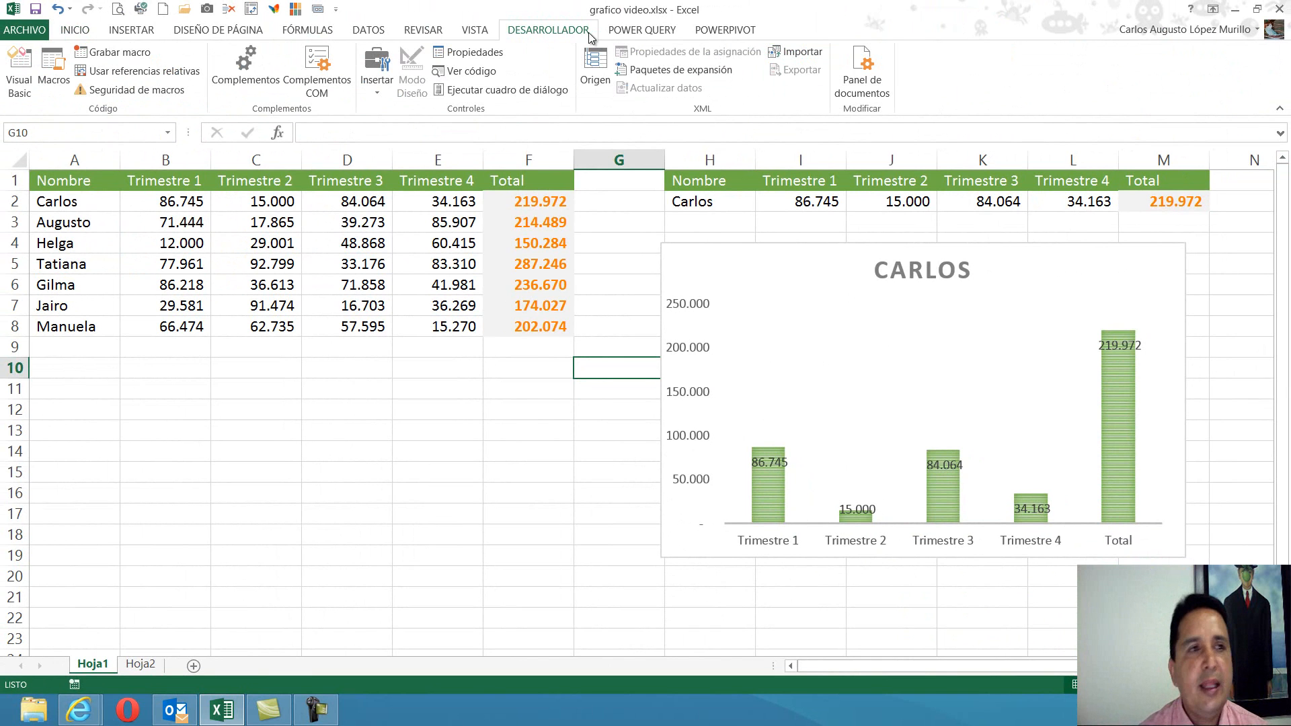
Step: Check in the Excel ribbon customization options that Desarrollador is enabled among the main tabs, and close the options
left_click(33, 31)
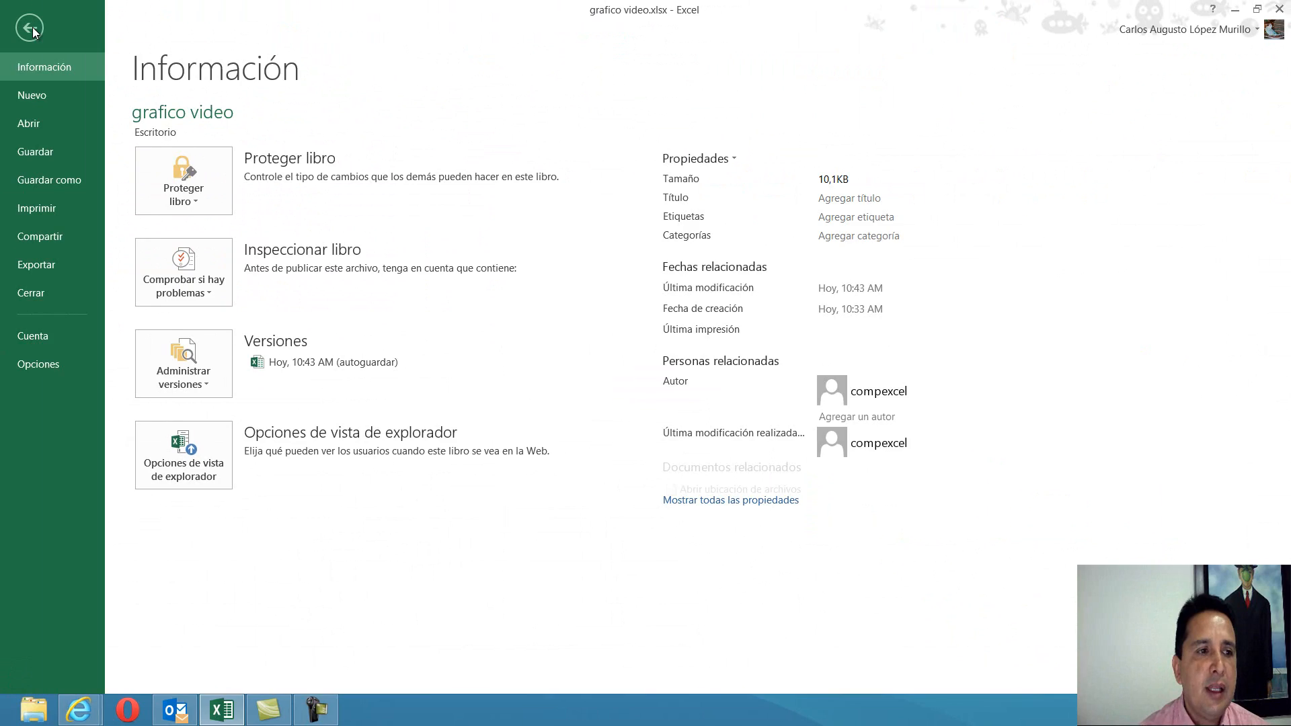
left_click(55, 366)
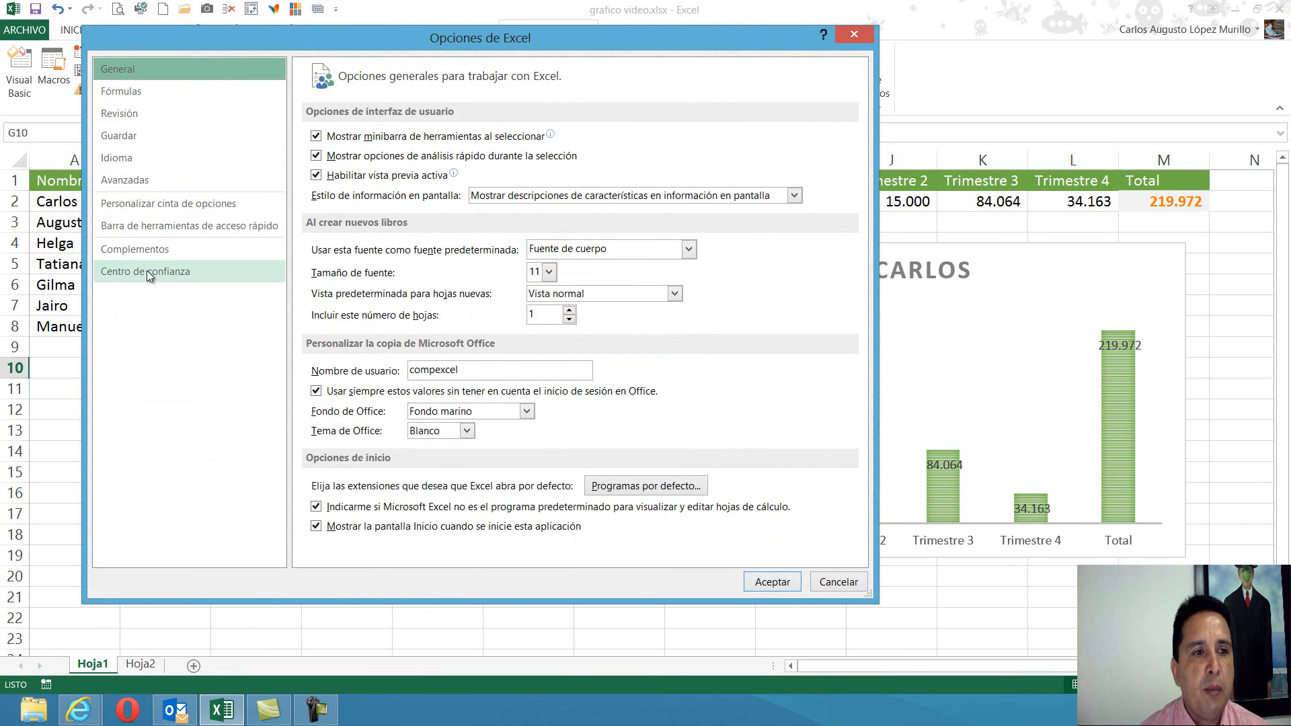
left_click(173, 206)
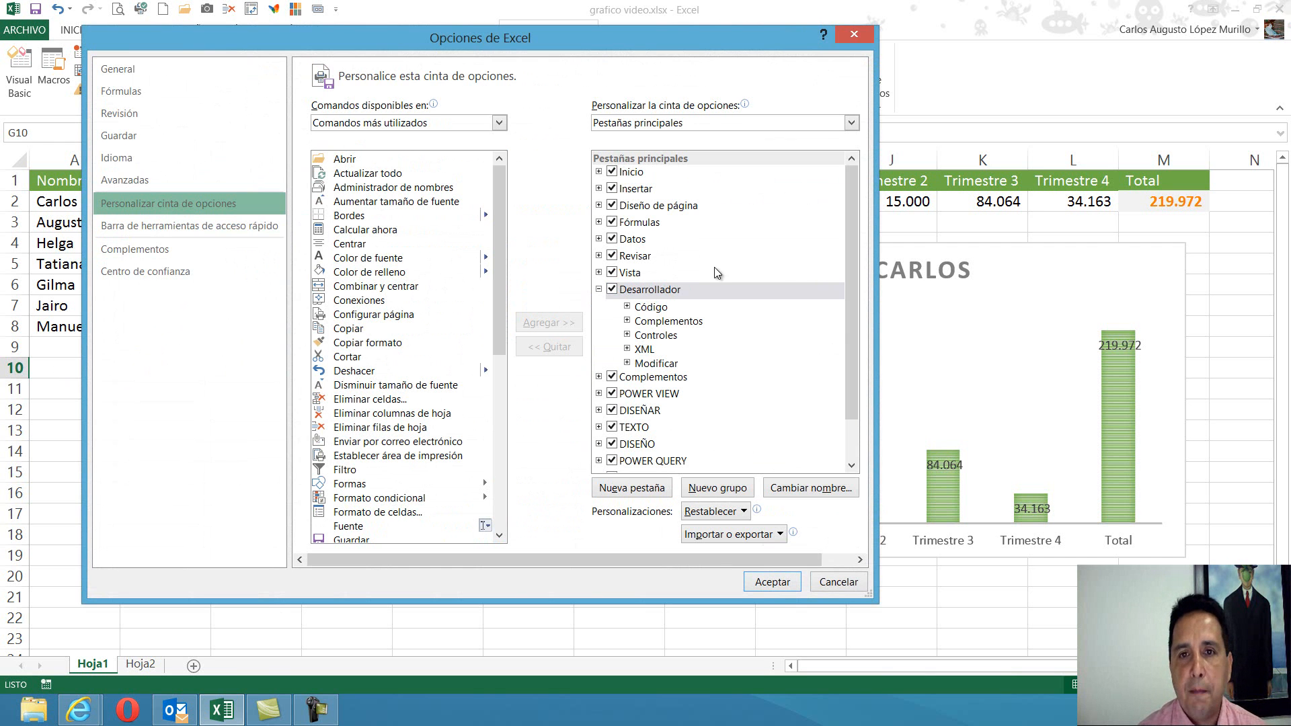
left_click(773, 582)
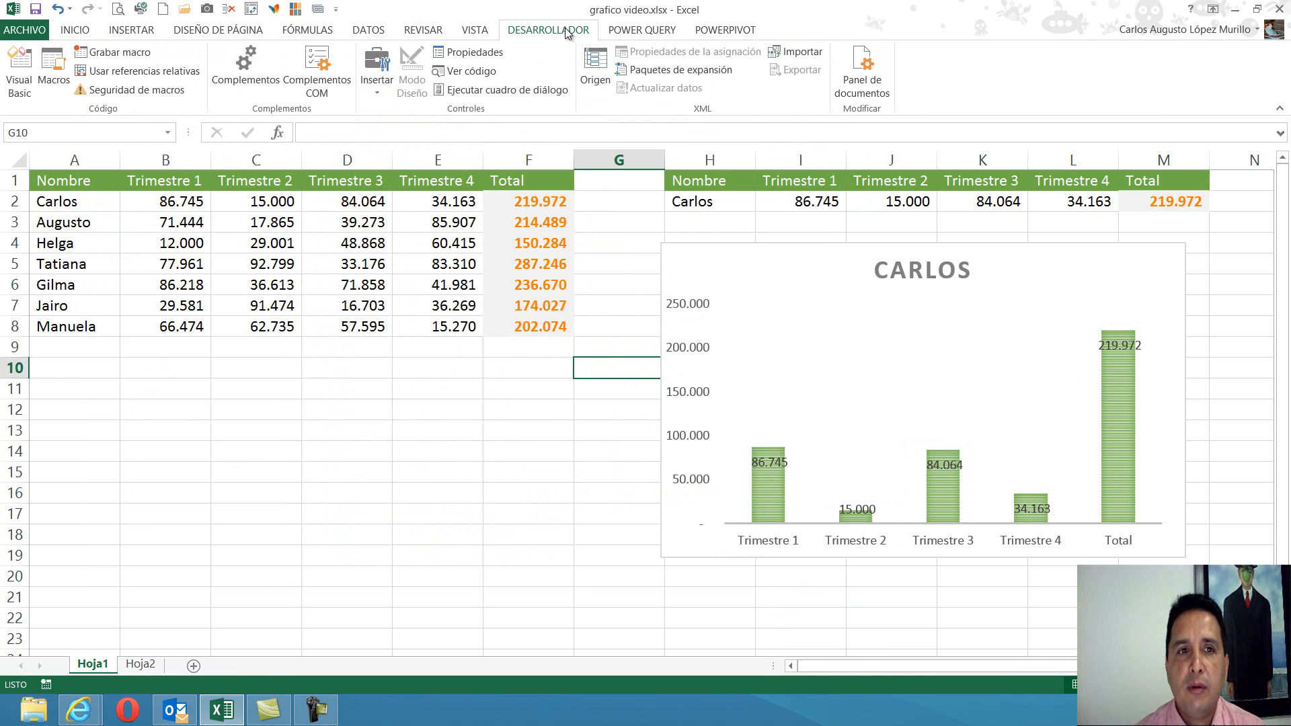
Step: Add a vertical scroll bar form control along the chart's right edge, spanning the chart's full height
left_click(376, 91)
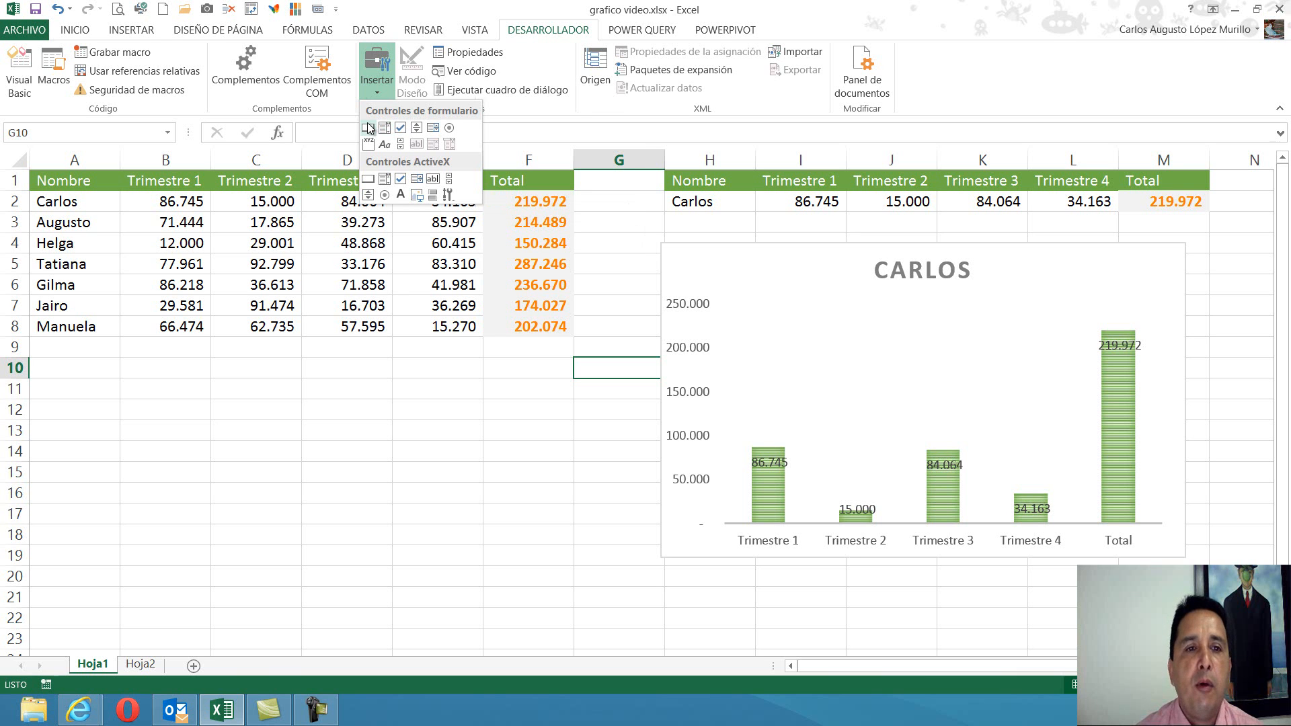
left_click(402, 144)
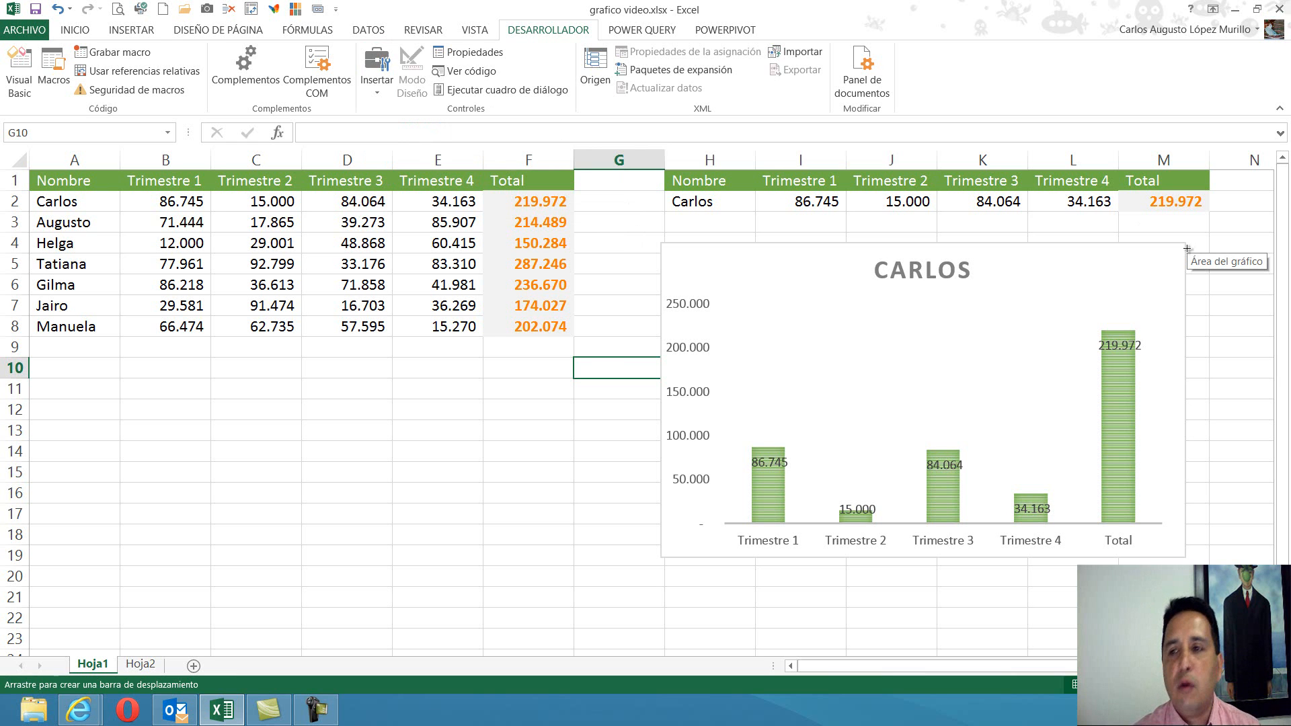
left_click_drag(1187, 243, 1216, 557)
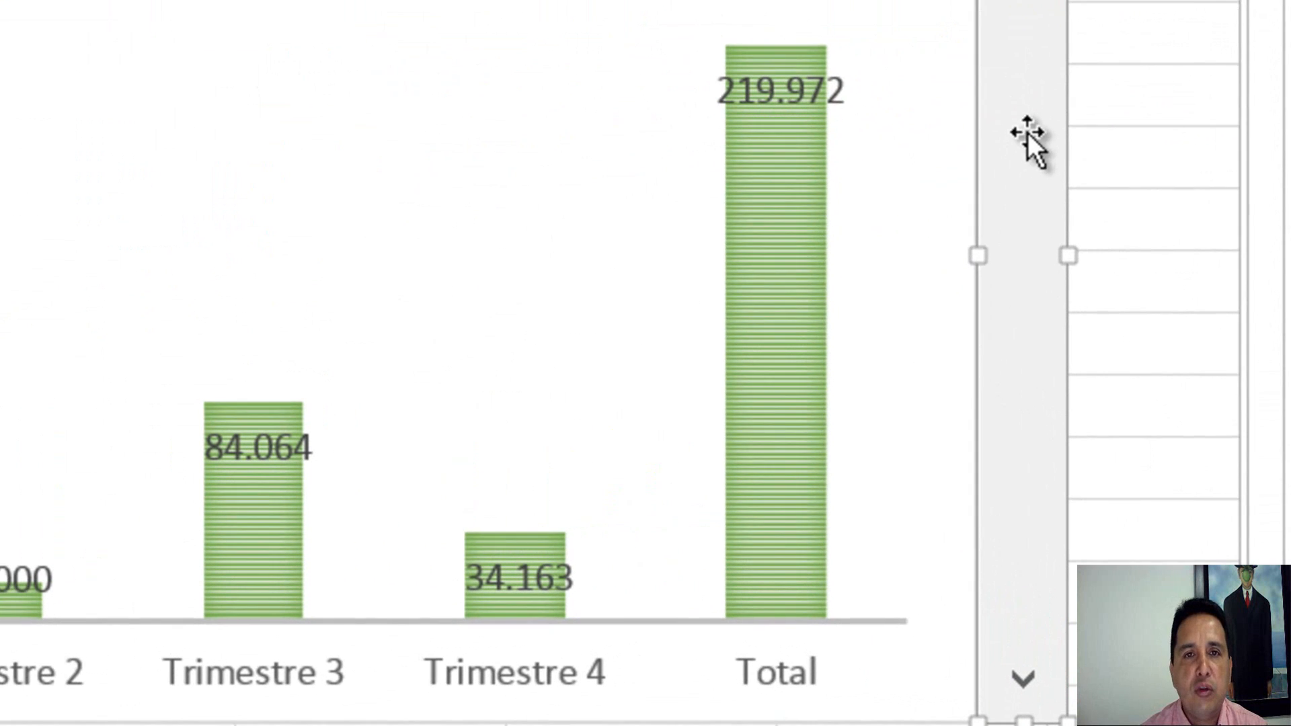
Step: In the scroll bar's control format settings, set the minimum value to 1 and the maximum value to 7
right_click(1028, 133)
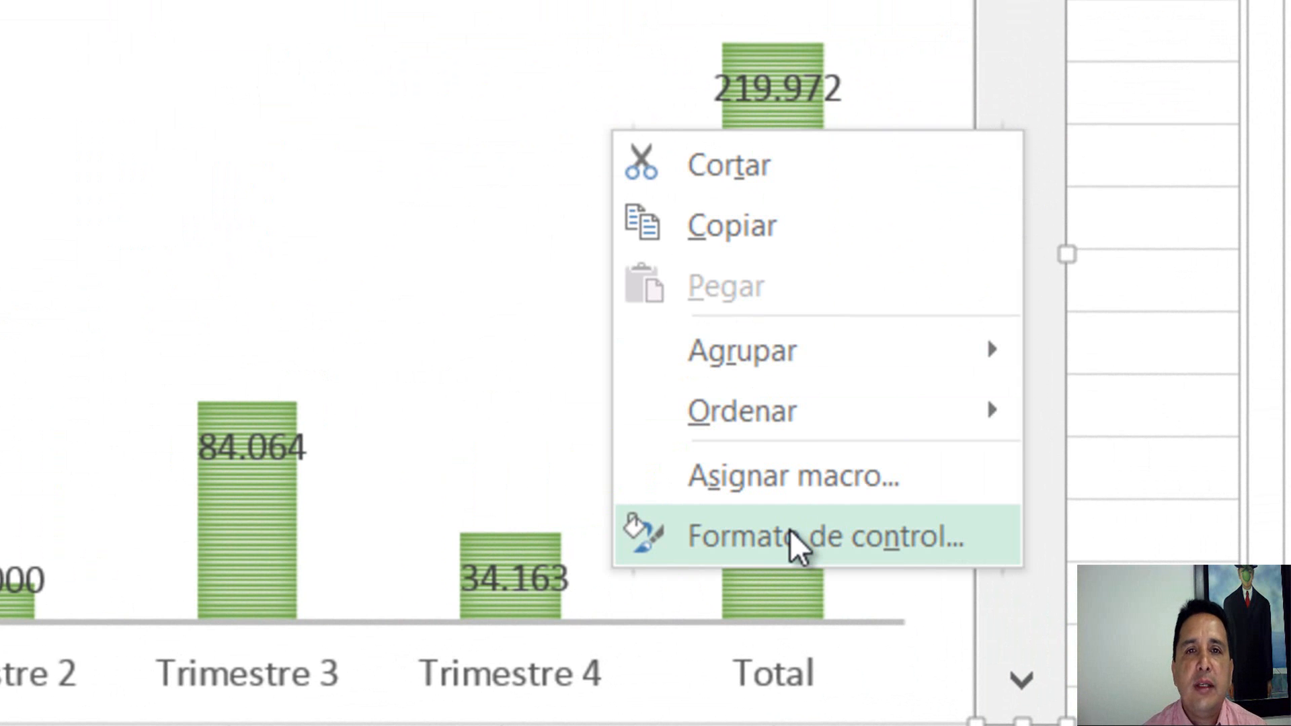
left_click(800, 537)
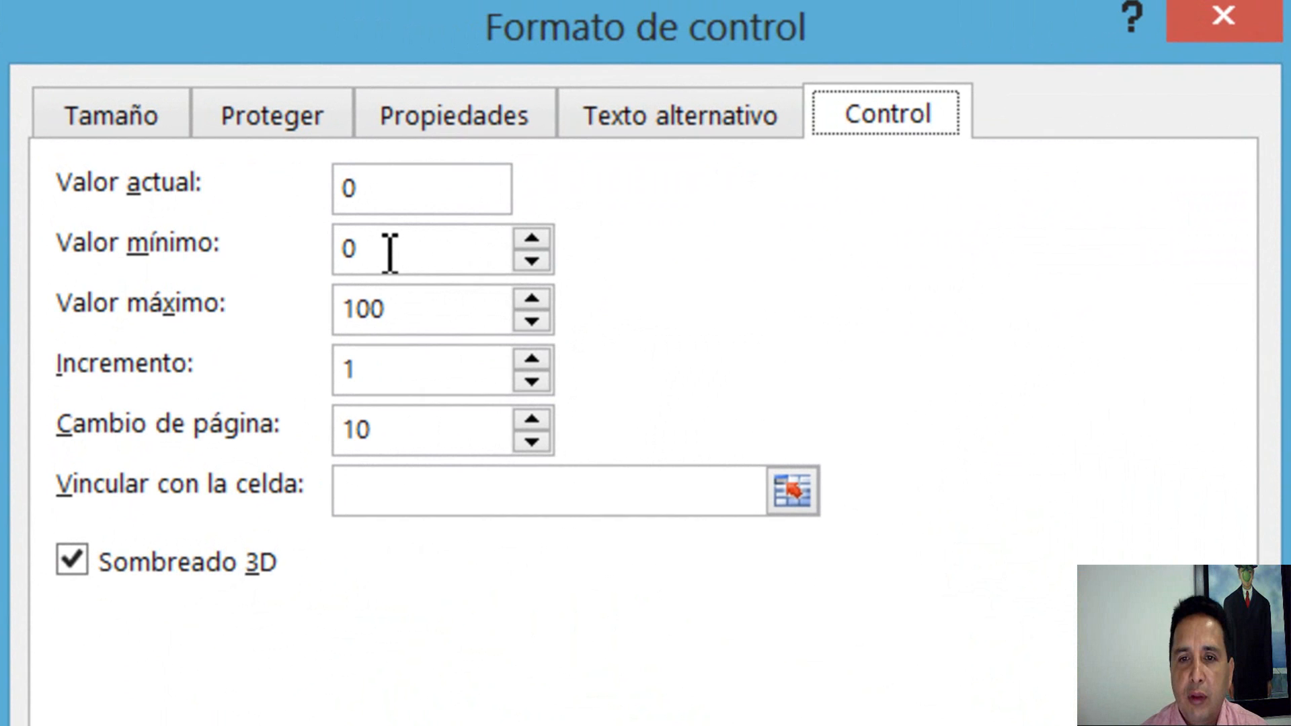
left_click(390, 252)
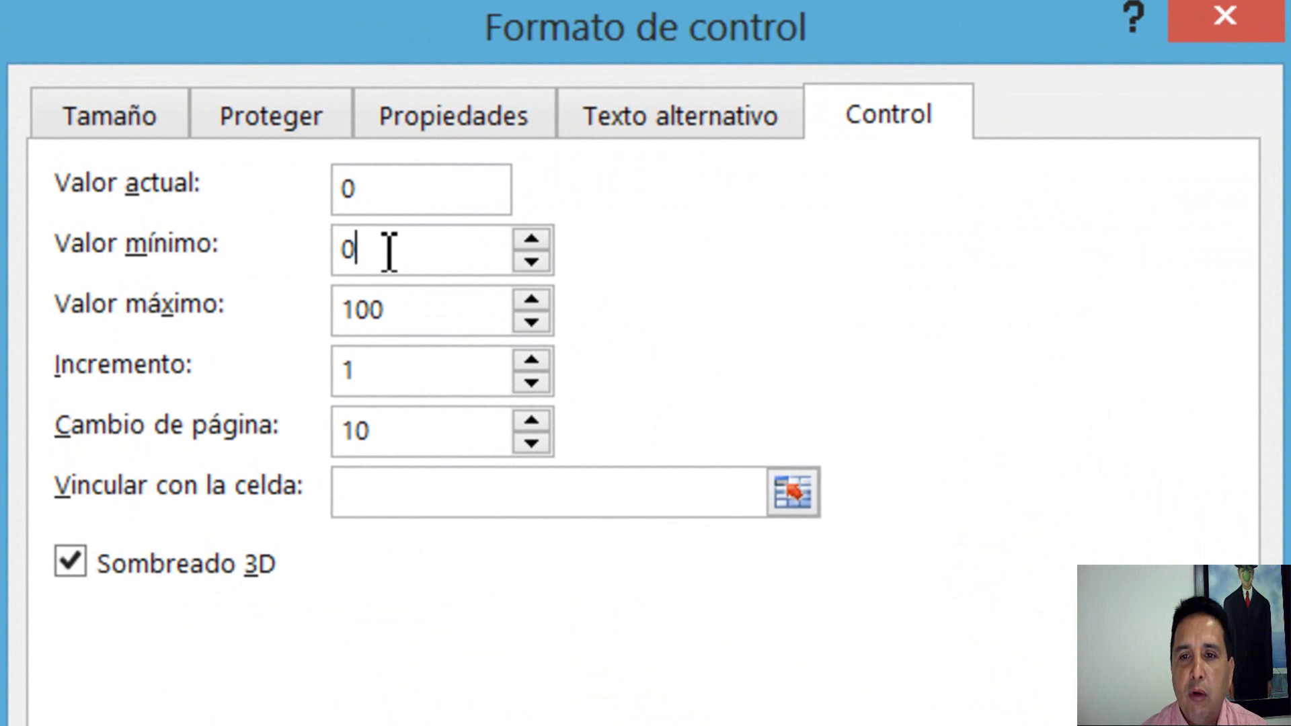
key("BackSpace")
type("1")
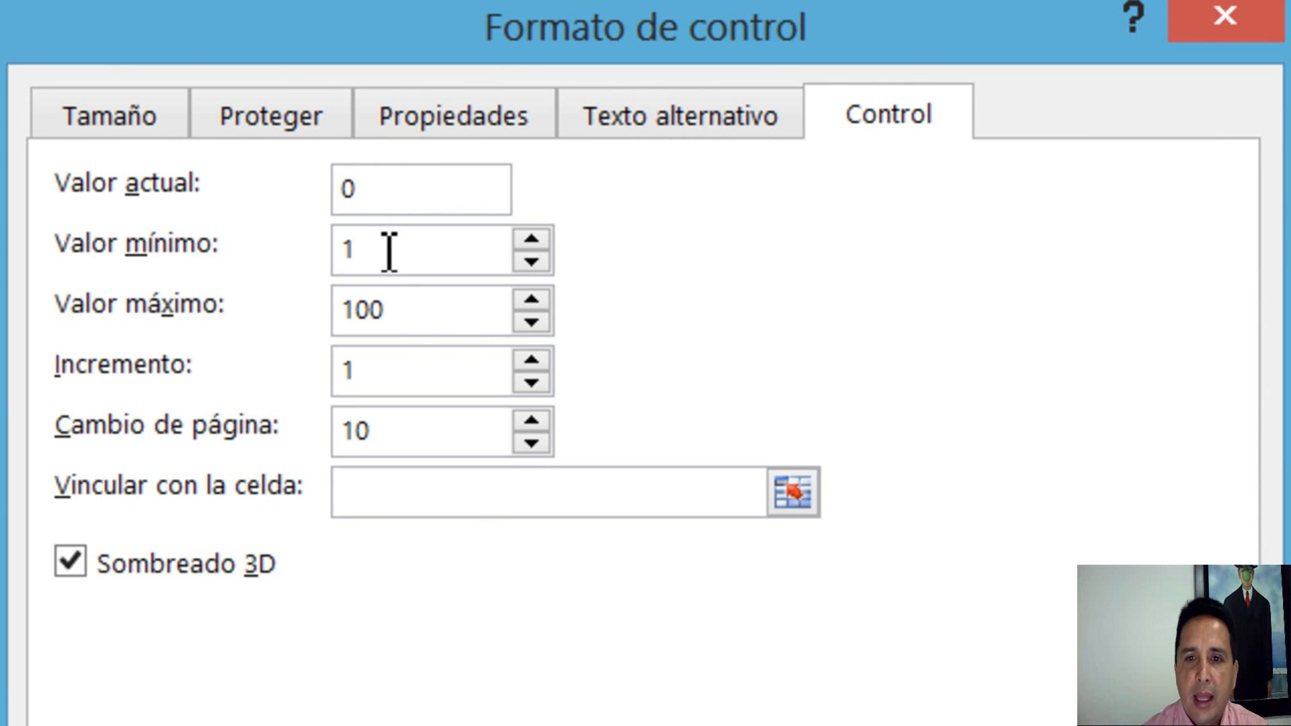
left_click(417, 314)
key("BackSpace")
key("BackSpace")
key("BackSpace")
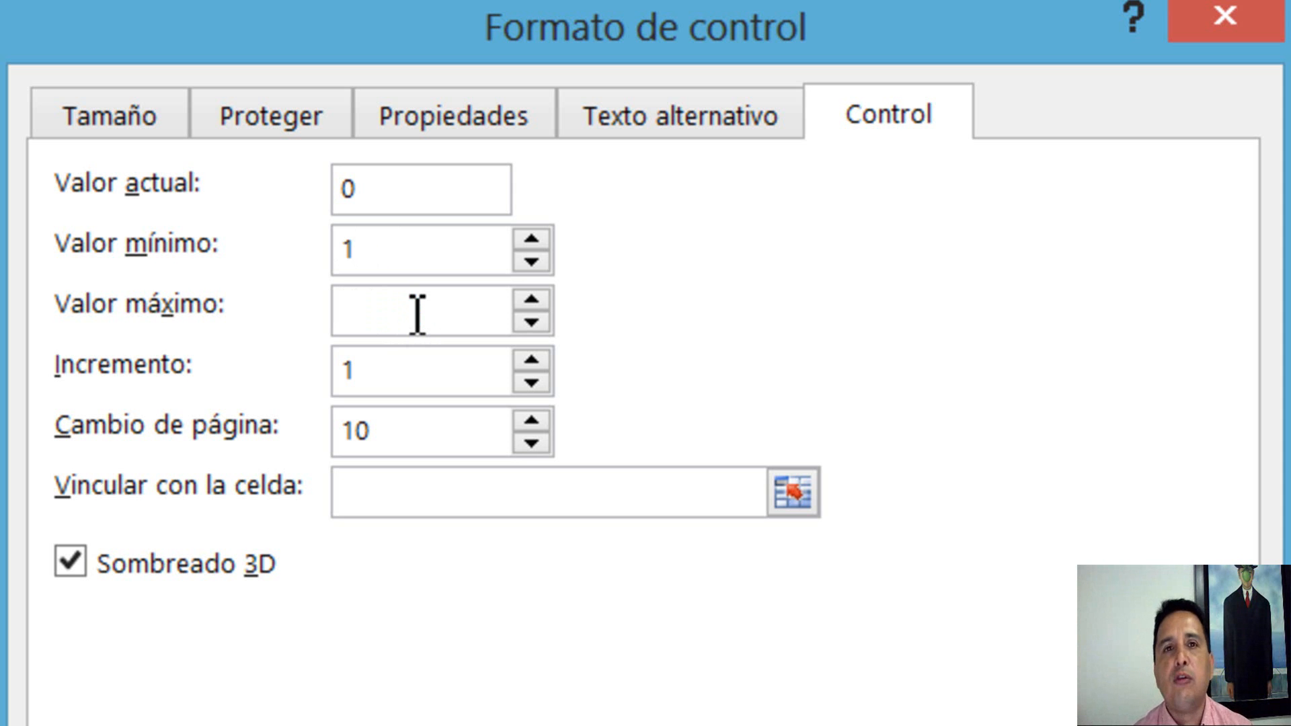
type("7")
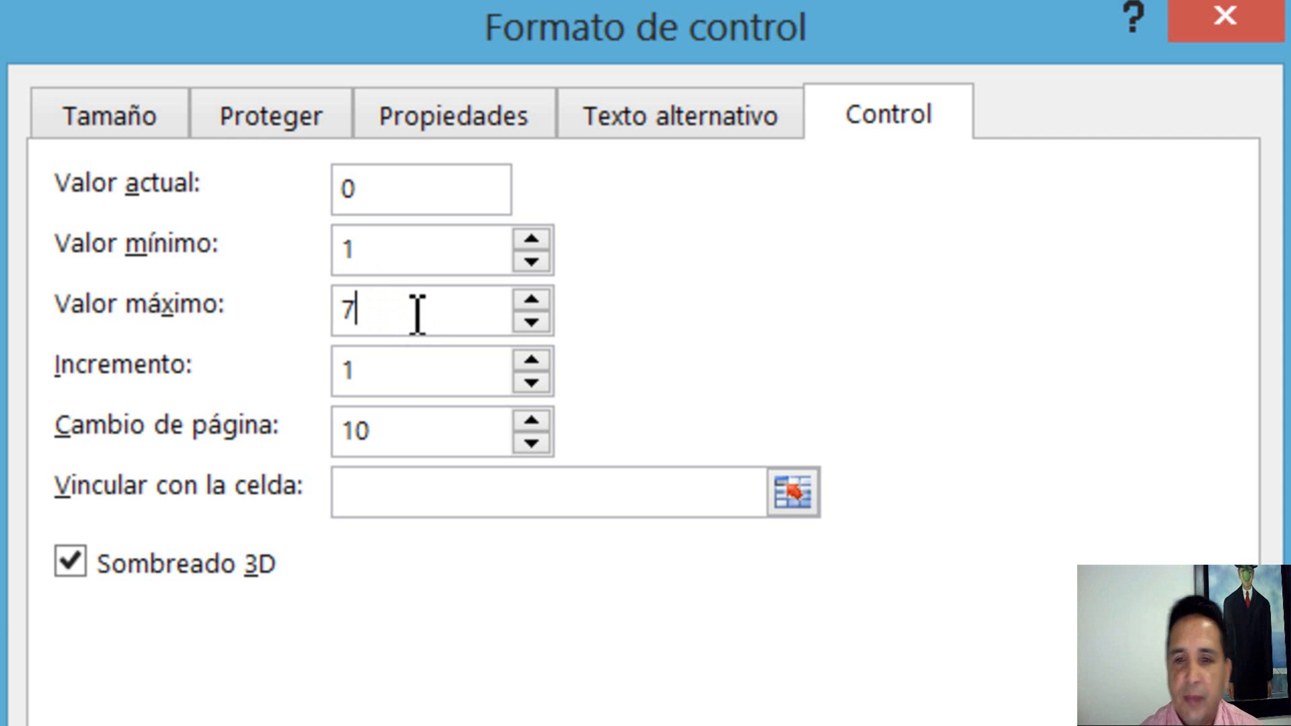
Step: Link the scroll bar to cell $A$10, accept the settings and deselect the control
left_click(395, 496)
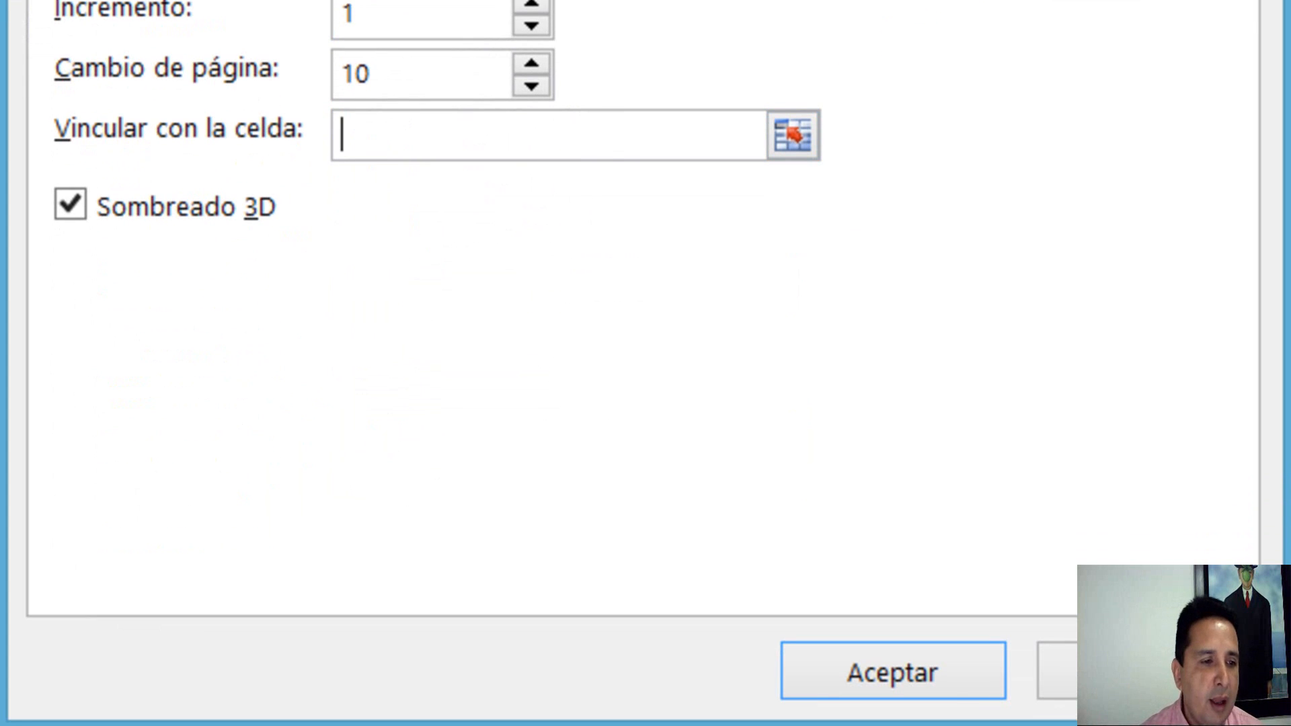
type("$A$10")
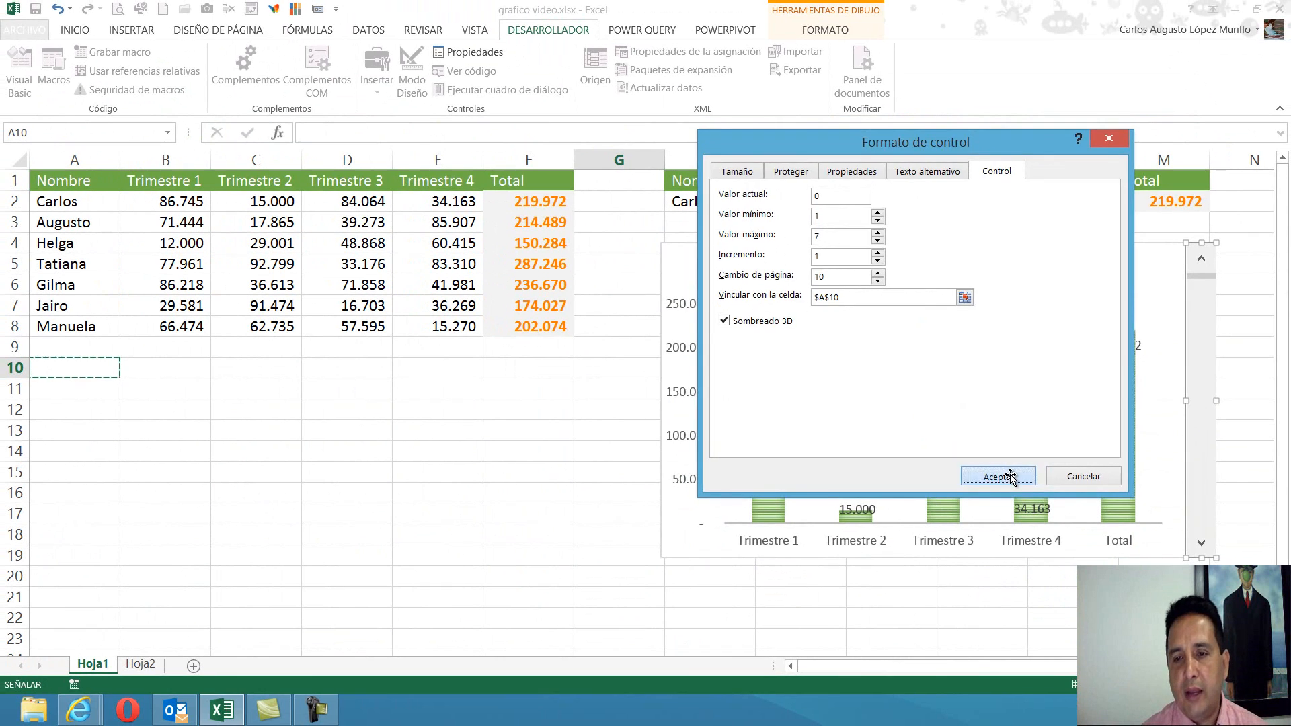
left_click(904, 597)
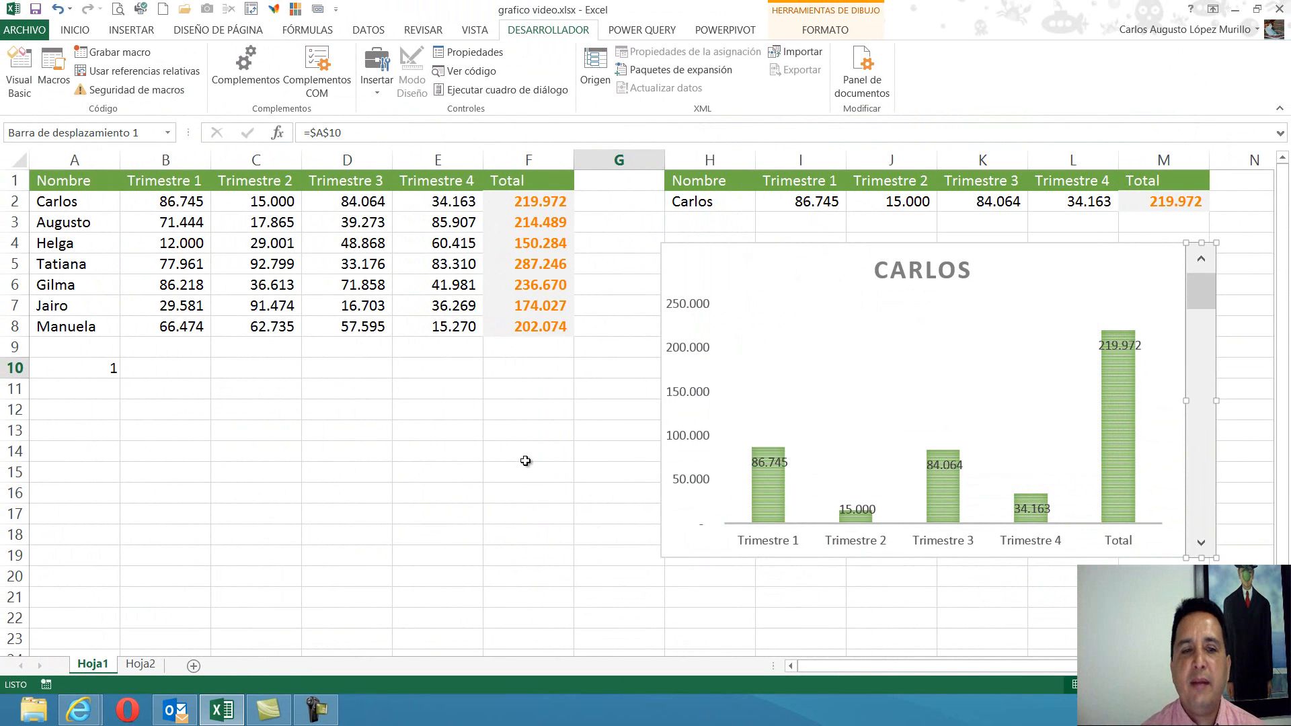
left_click(1259, 334)
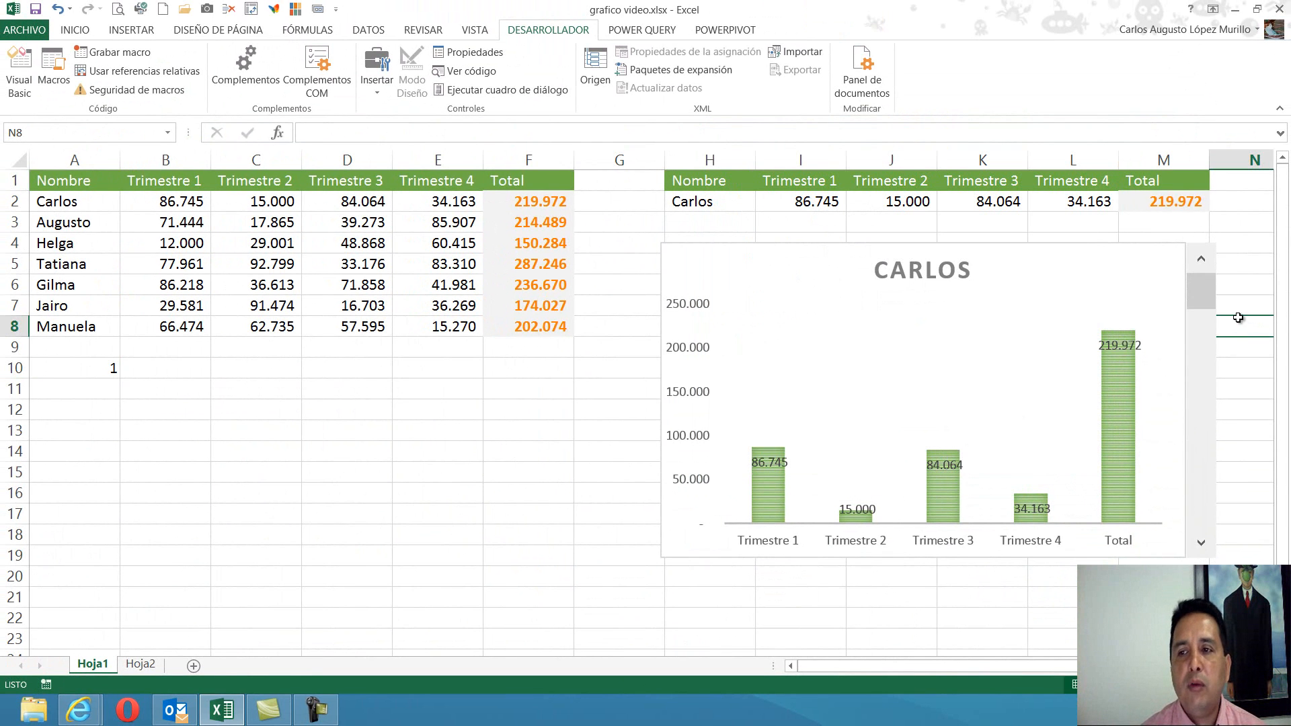
Step: Test the scroll bar by stepping it up to 7 and back down, checking the linked value in A10
left_click(1202, 542)
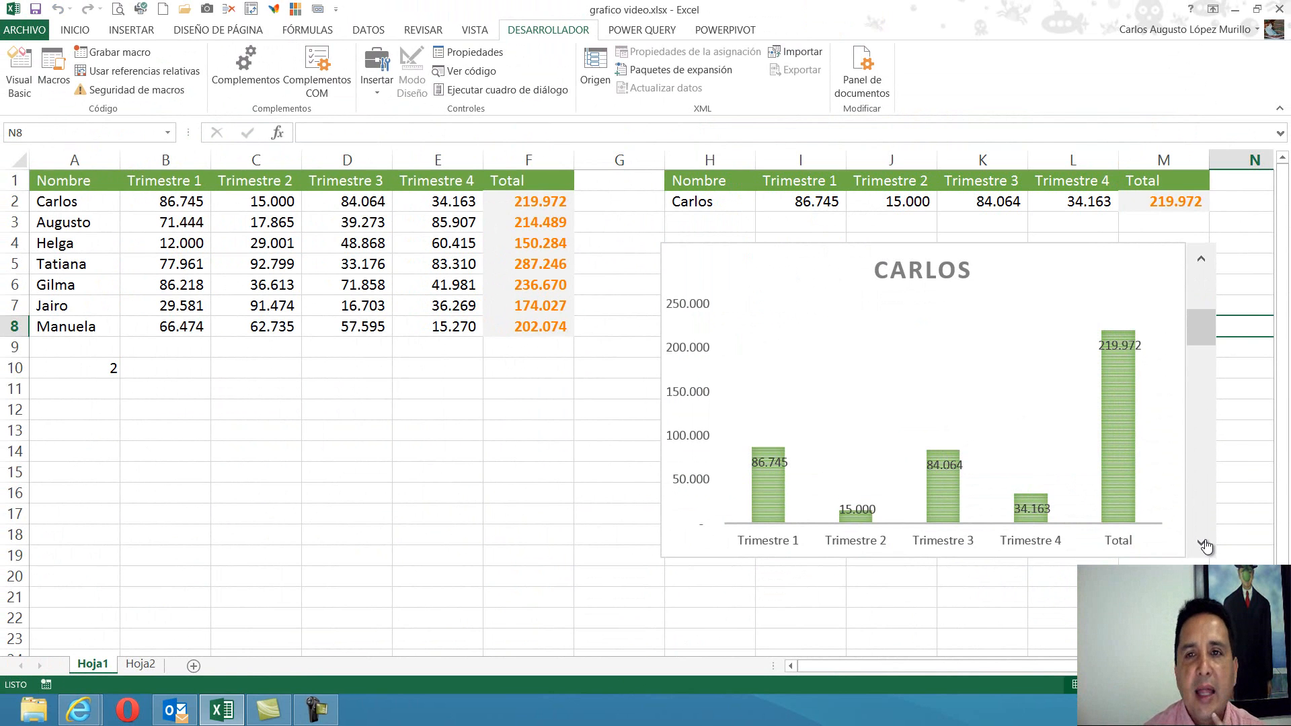
left_click(1202, 544)
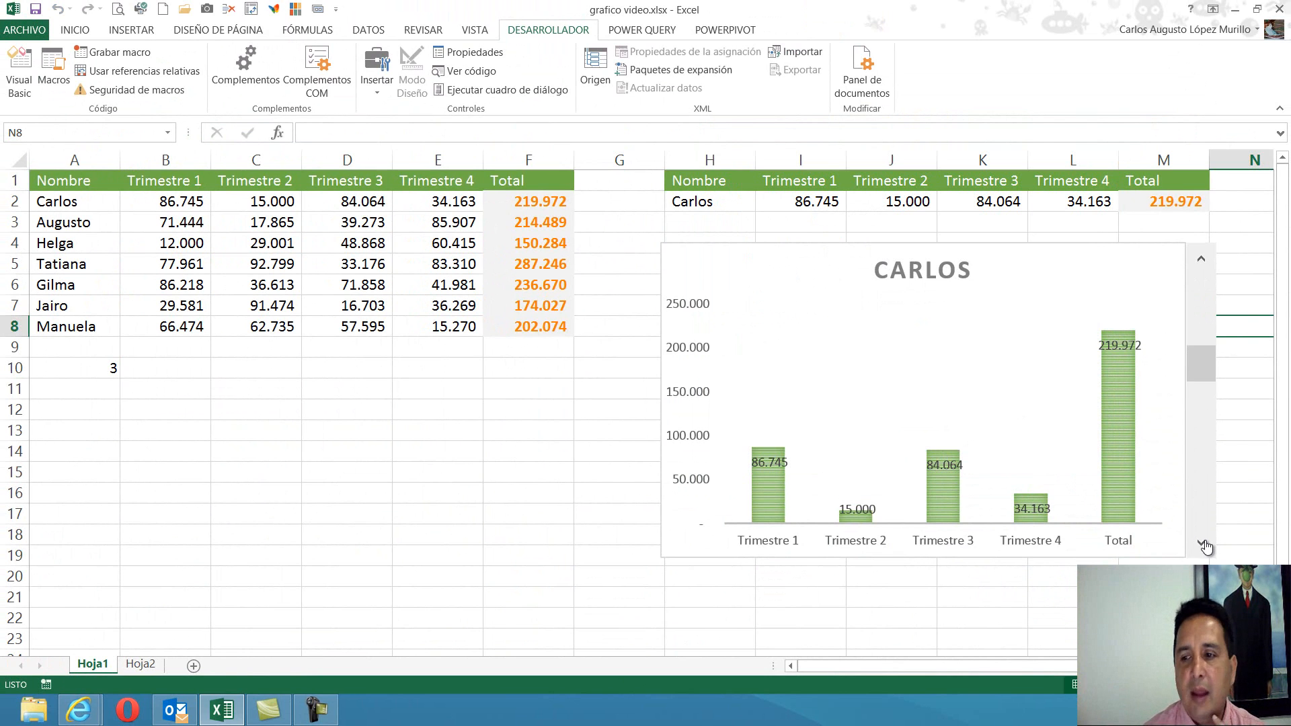
left_click(1203, 544)
left_click(1203, 544)
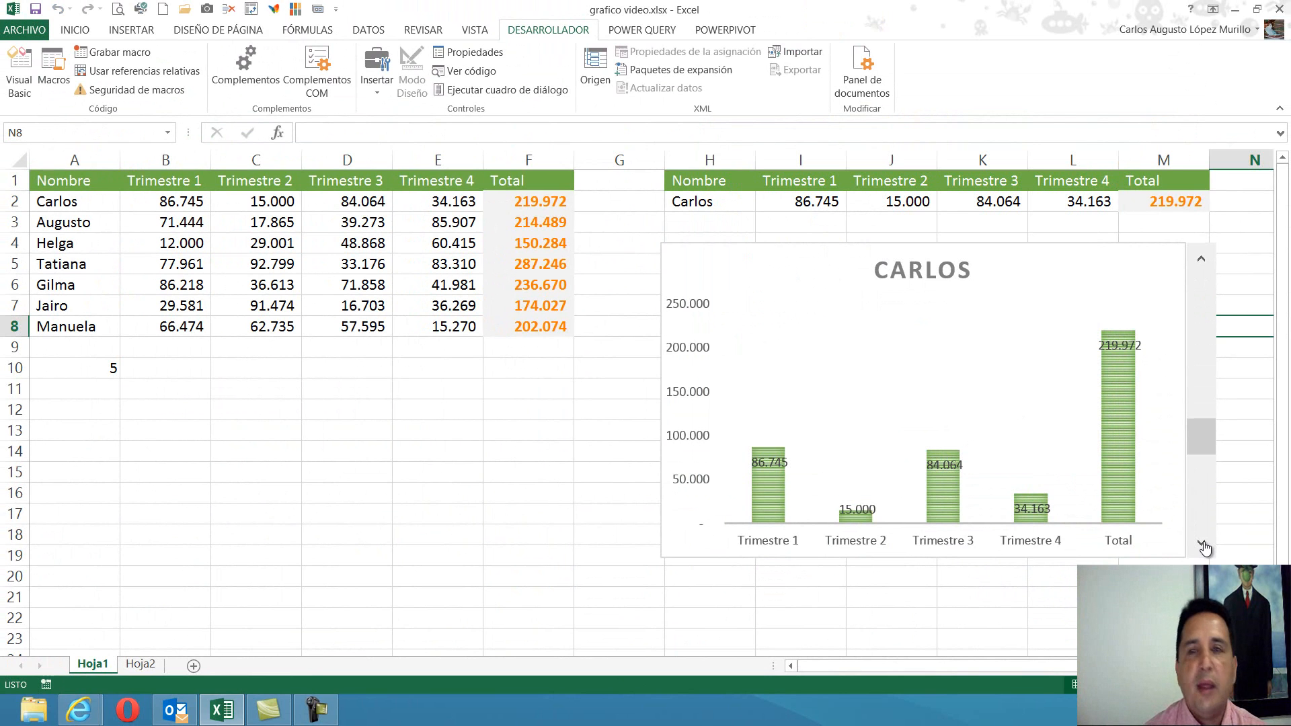
left_click(1203, 544)
left_click(1203, 544)
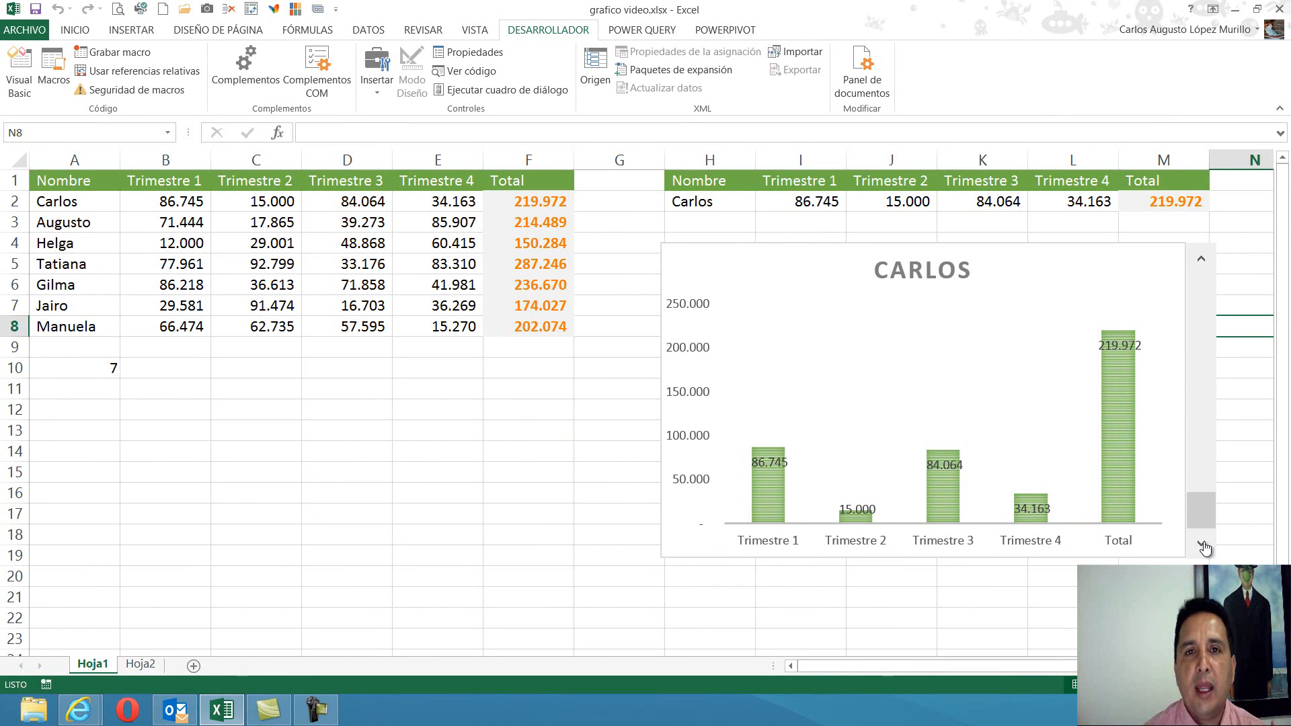
left_click(1200, 261)
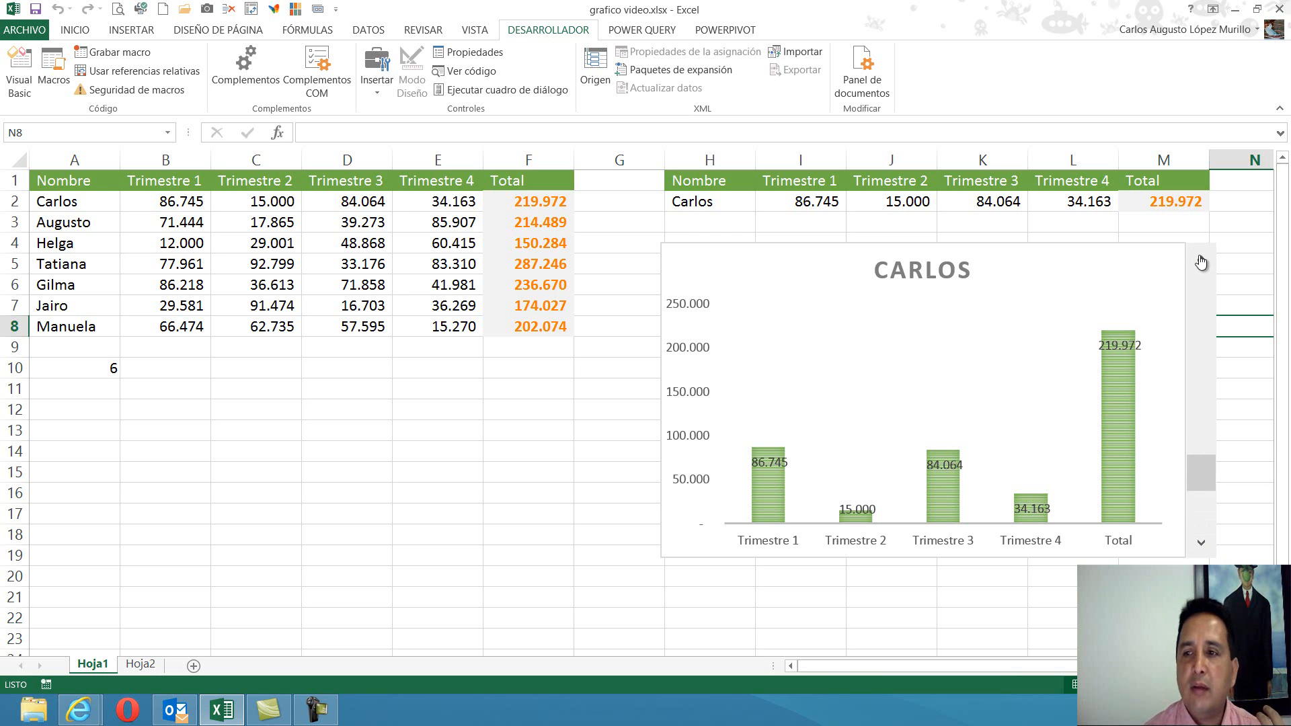
left_click(1201, 262)
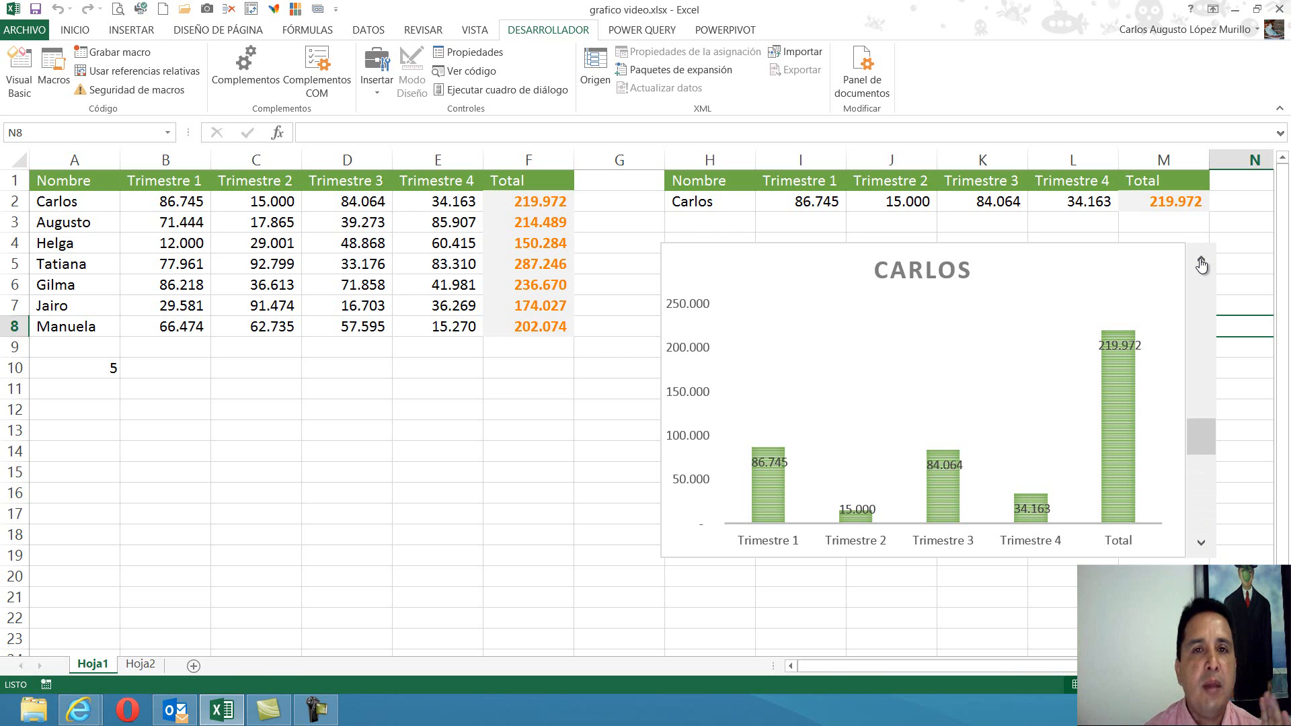
left_click(1201, 262)
left_click(1201, 262)
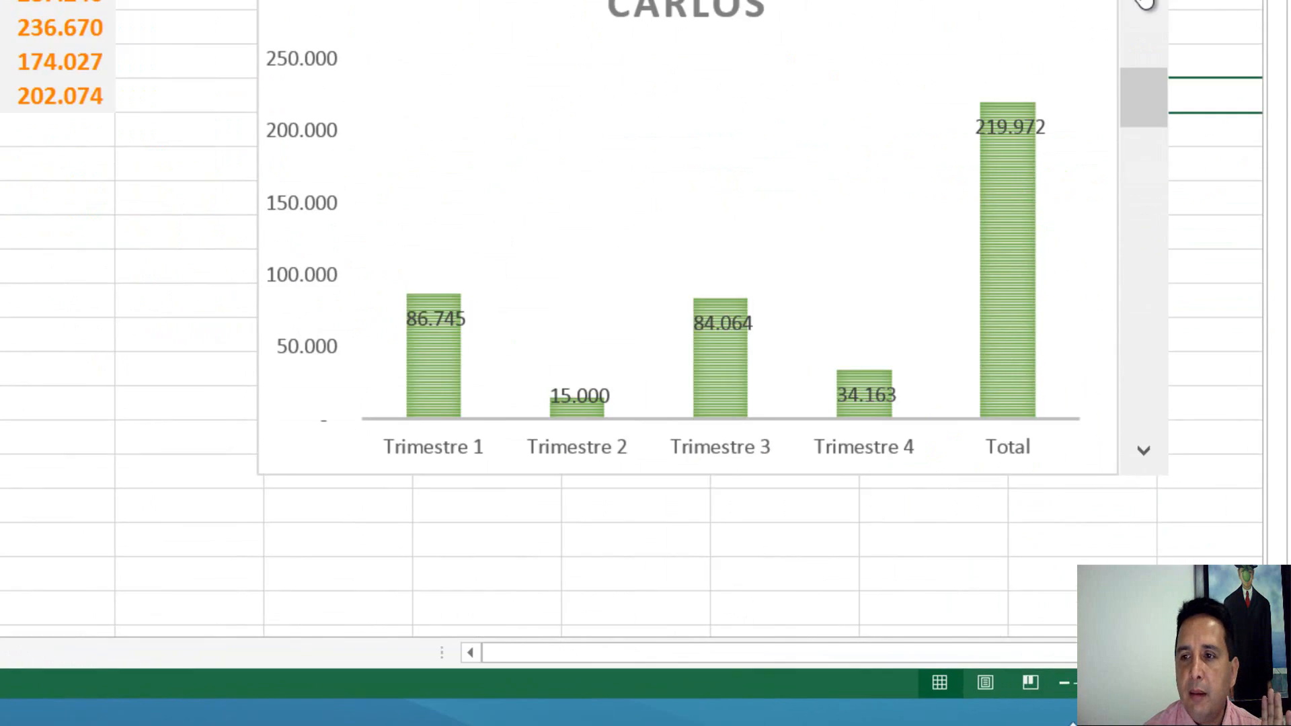
left_click(1035, 273)
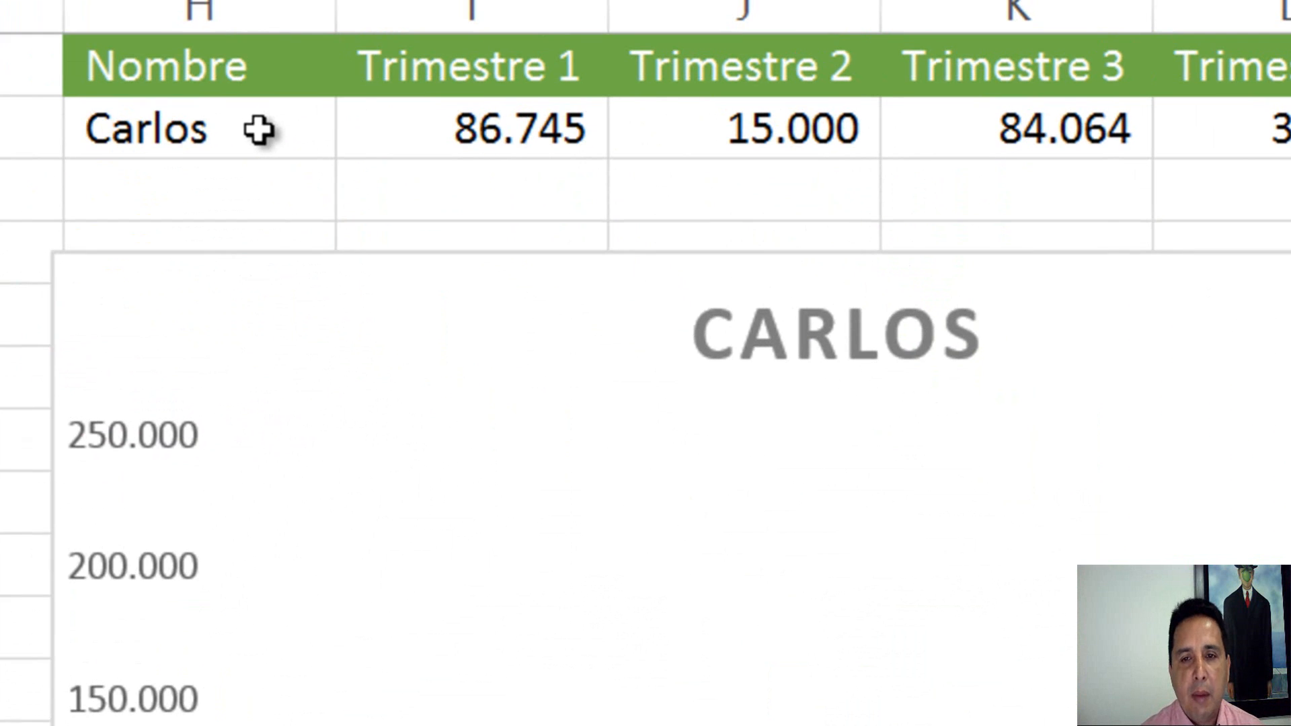
Step: Clear the name from cell H2 in the chart's data row and keep that cell selected
left_click(259, 129)
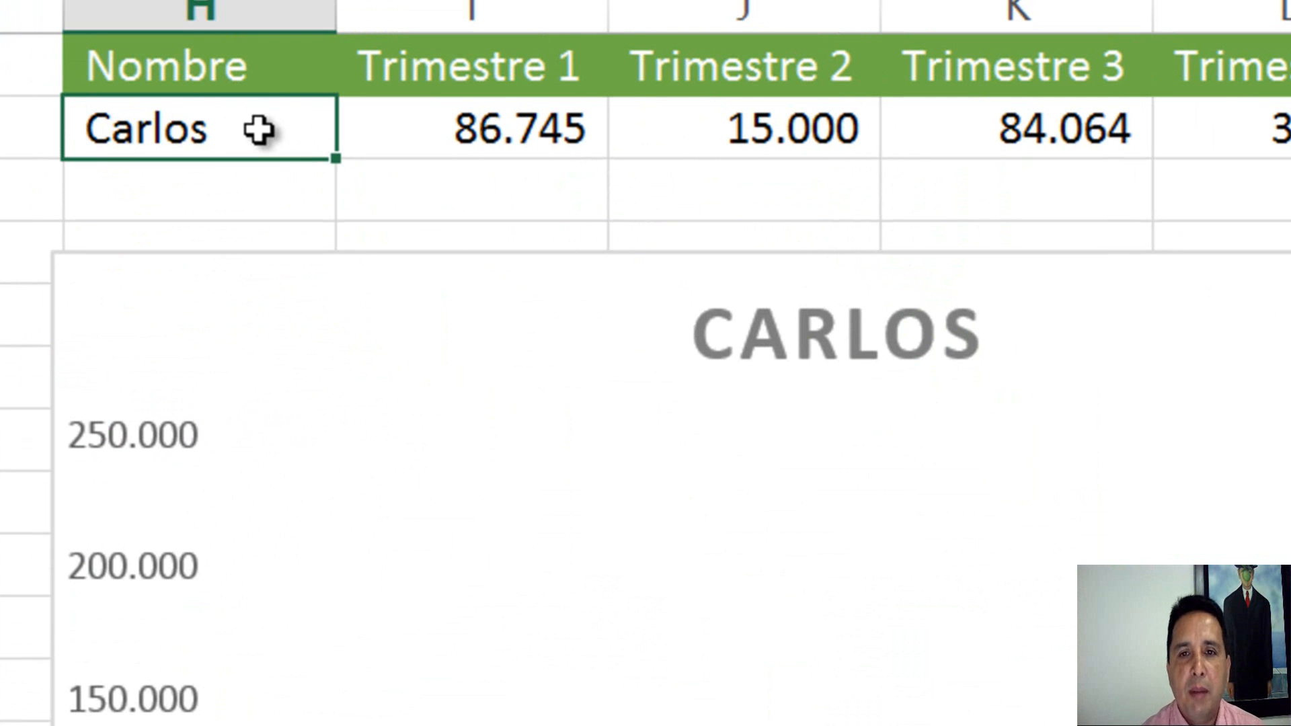
key("Delete")
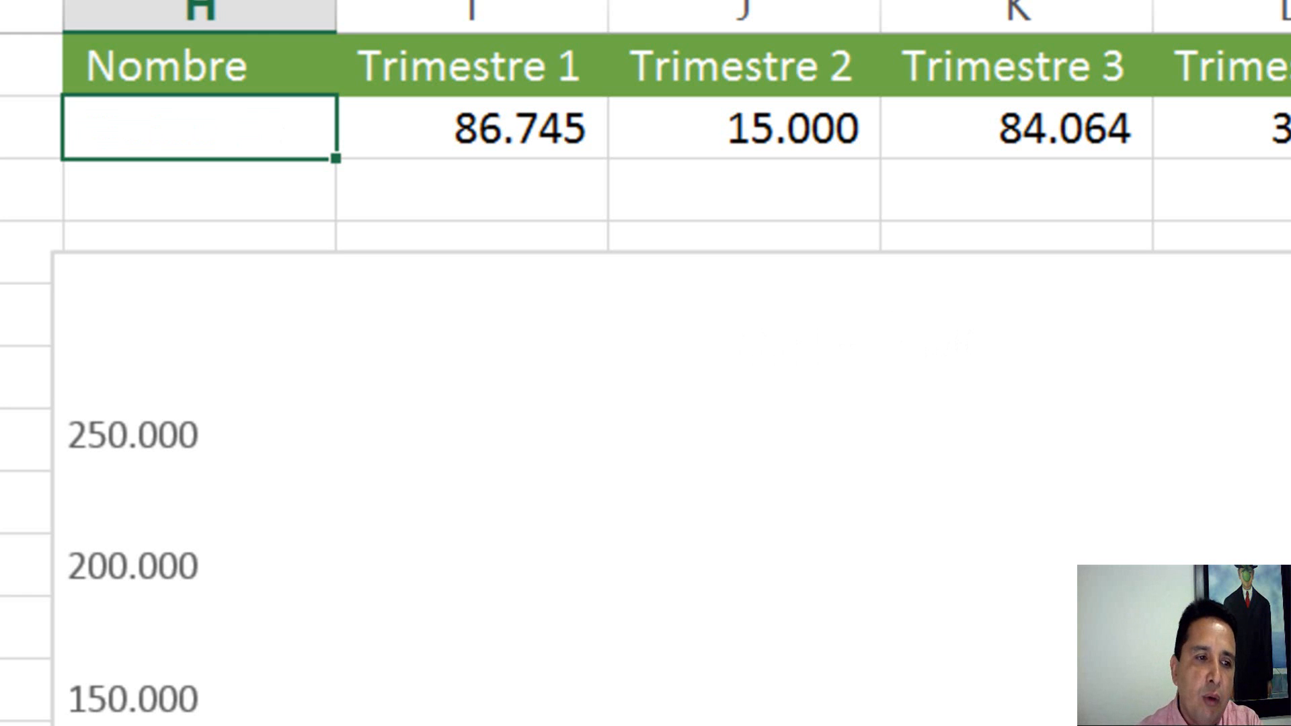
left_click(1, 128)
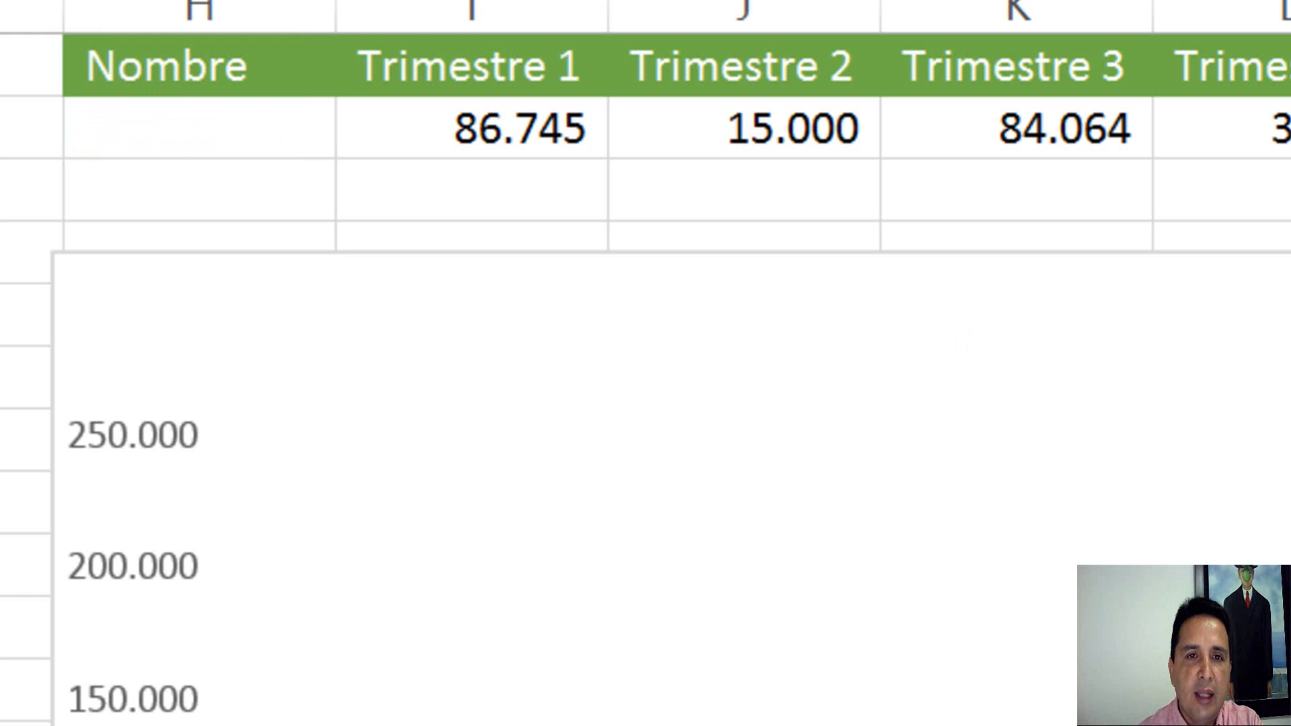
left_click(159, 140)
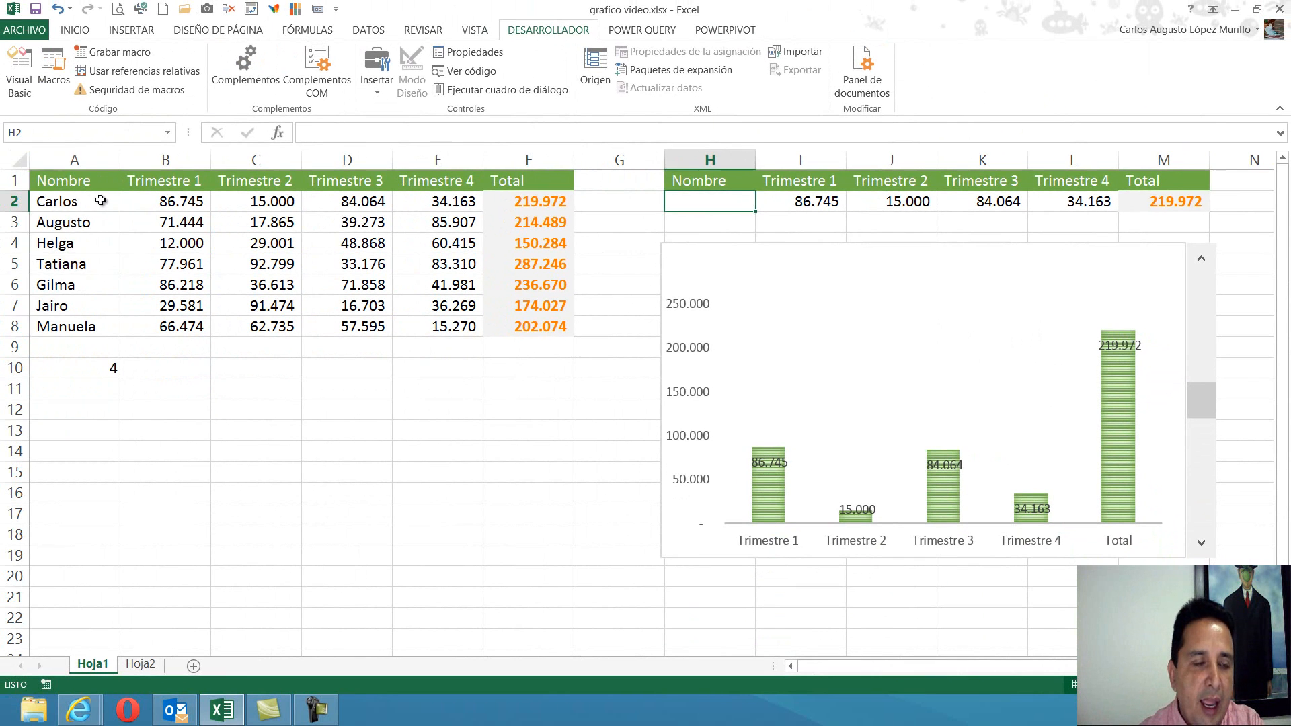
Step: Compare the position number in A10 with the order of the names in A2:A8
left_click_drag(95, 202, 98, 329)
left_click(74, 366)
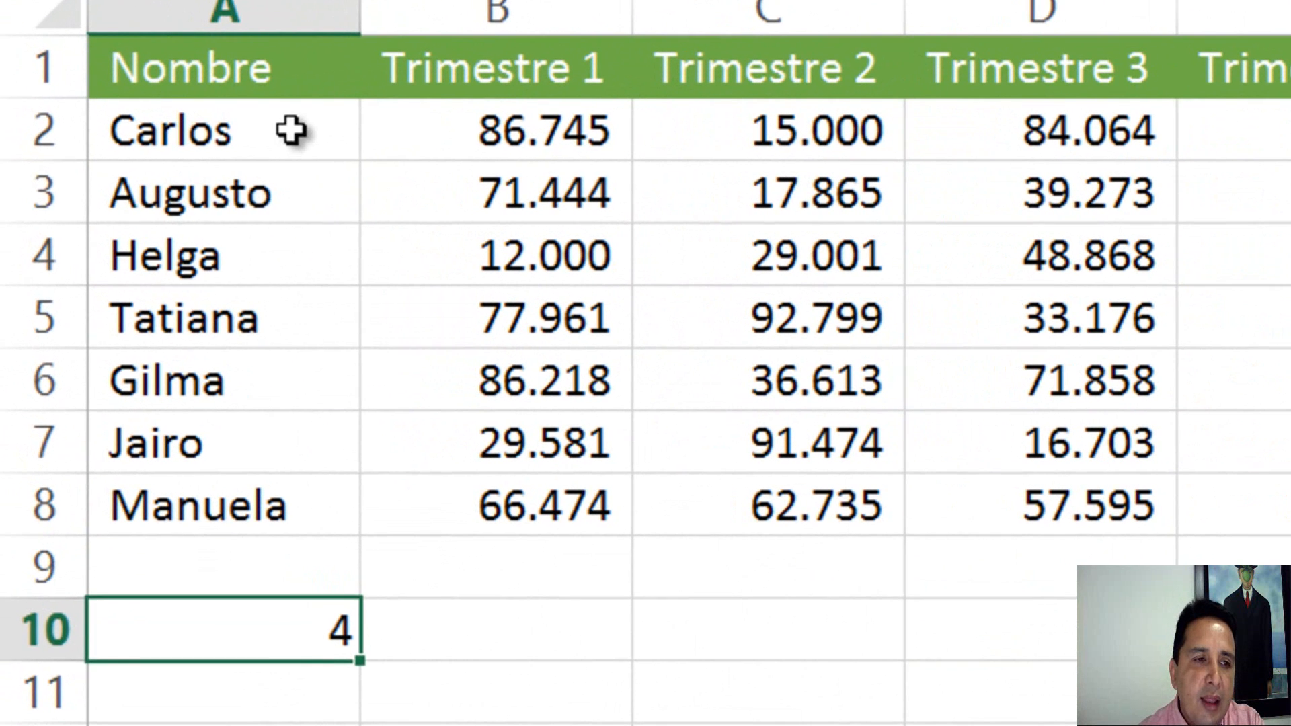
left_click_drag(97, 201, 97, 254)
left_click_drag(289, 286, 253, 501)
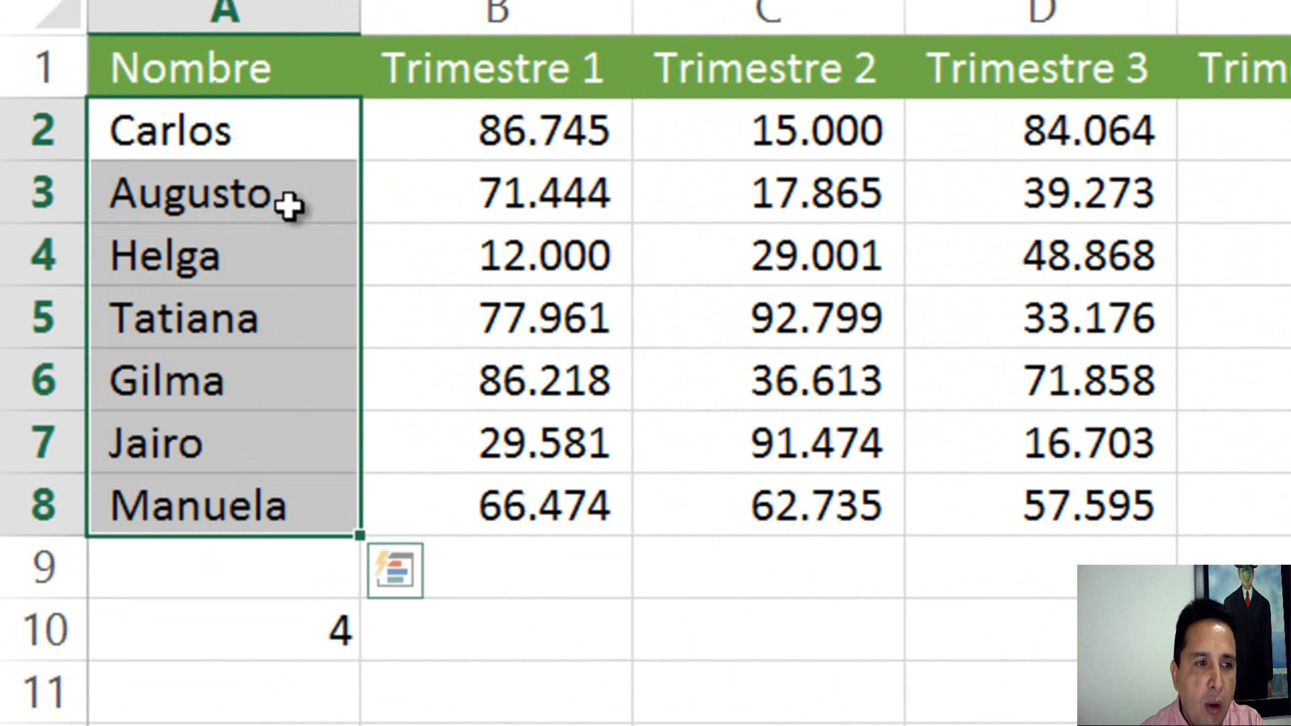
left_click(309, 632)
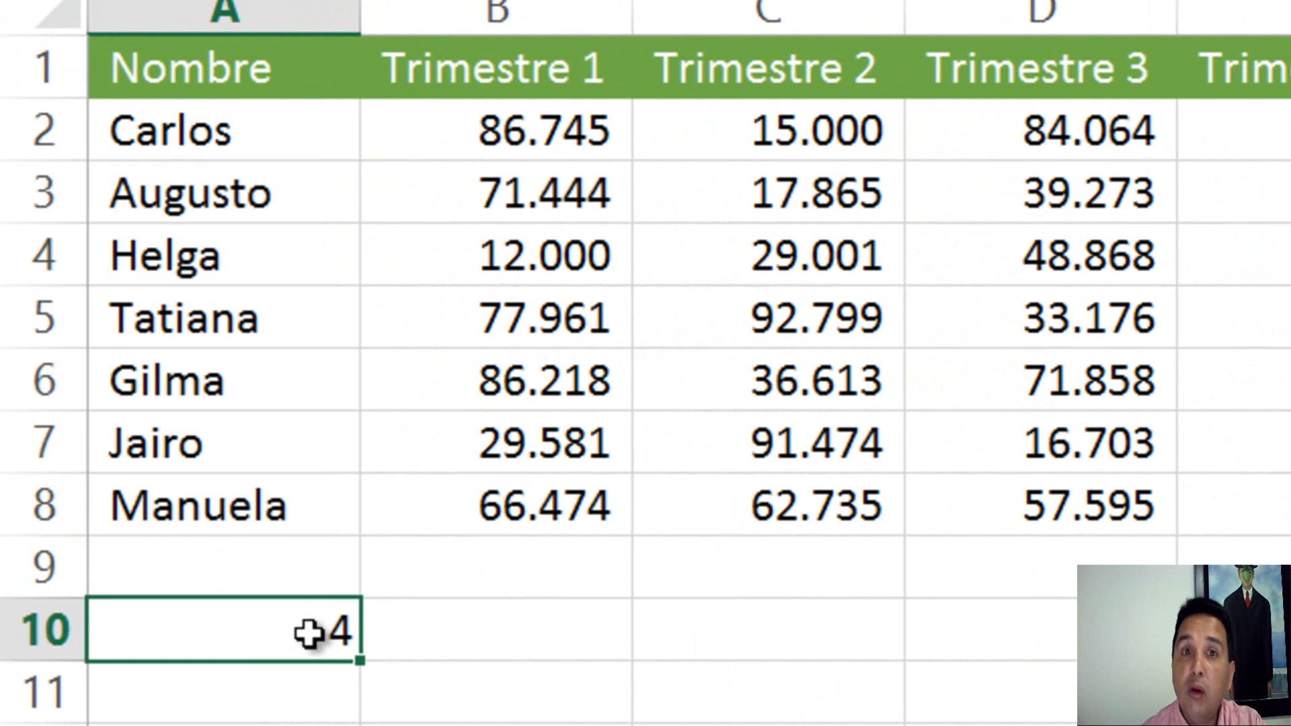
left_click(311, 311)
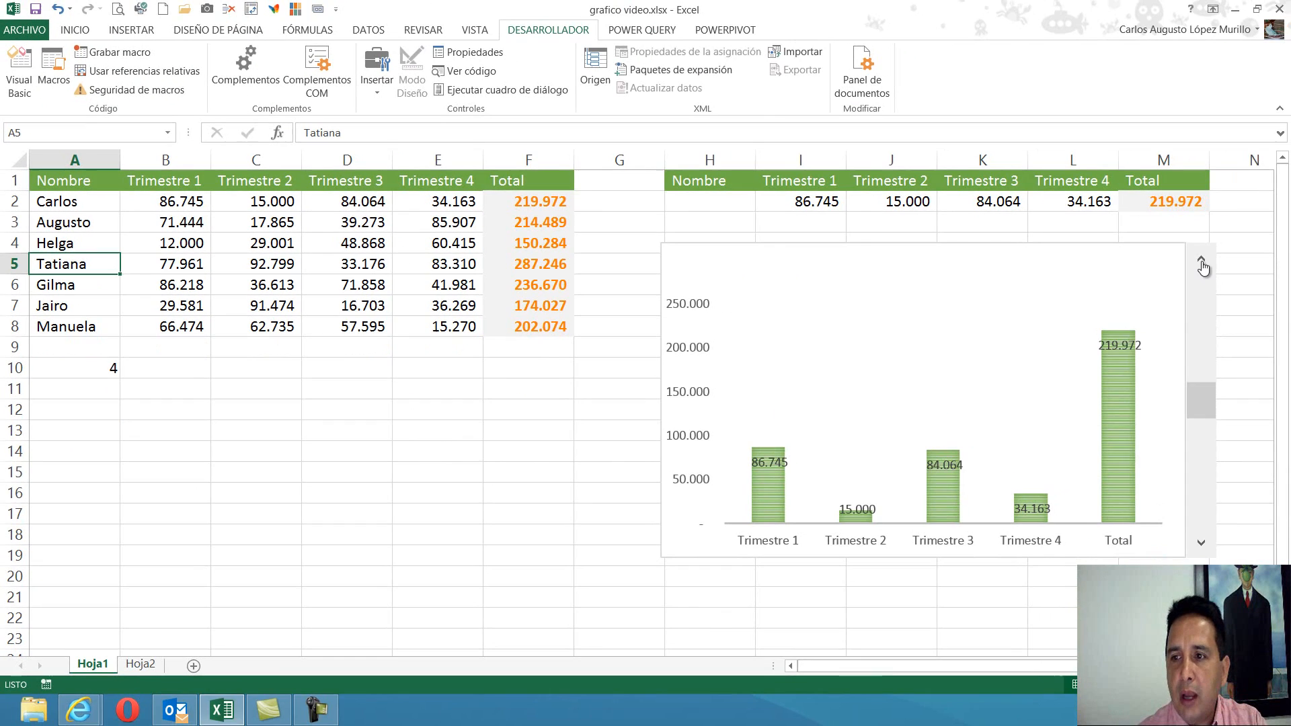
Step: Step the scroll bar down to 2 and match that linked value in A10 to the second name in A2:A8
left_click(1202, 264)
left_click(1202, 264)
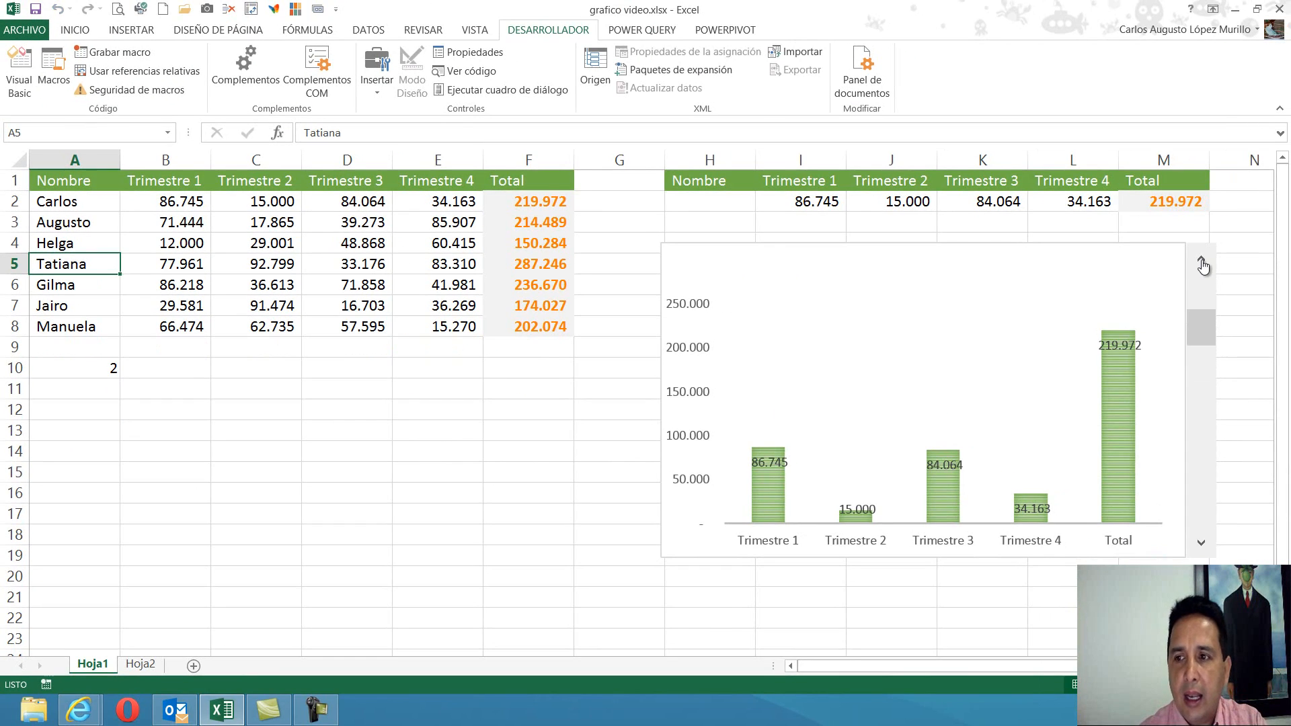
left_click(102, 370)
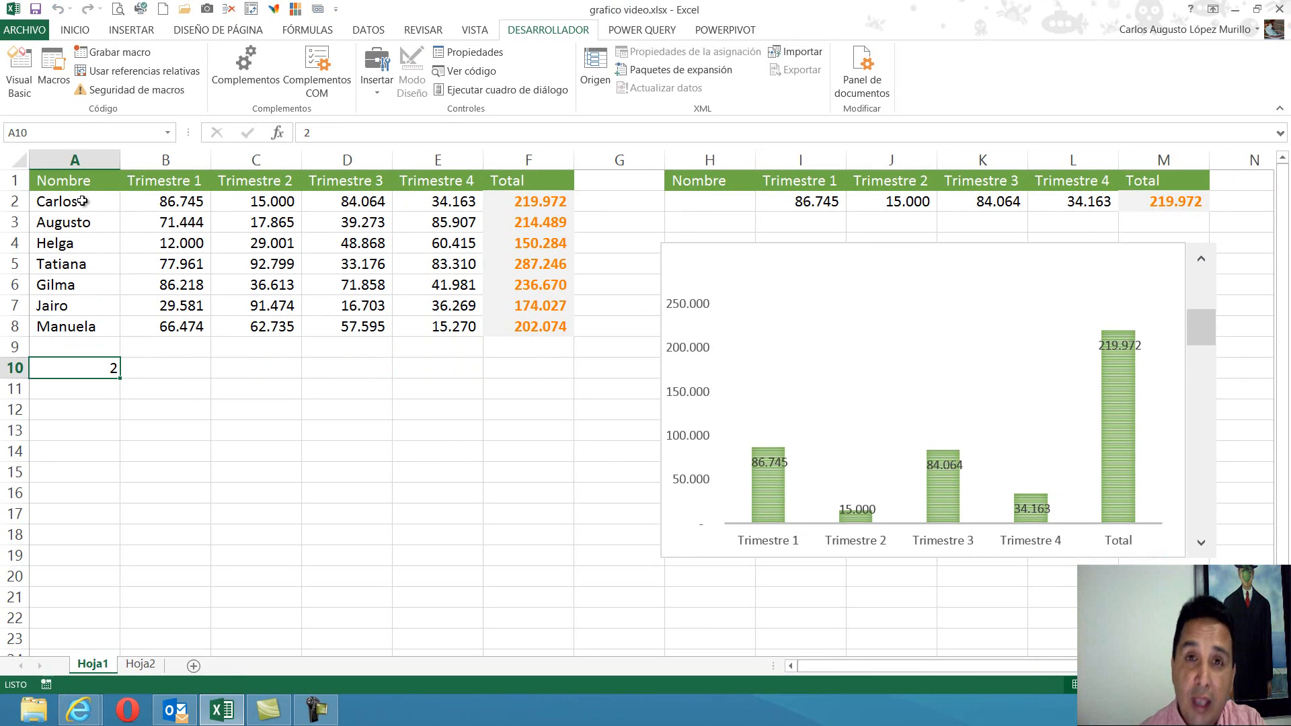
left_click_drag(82, 201, 79, 327)
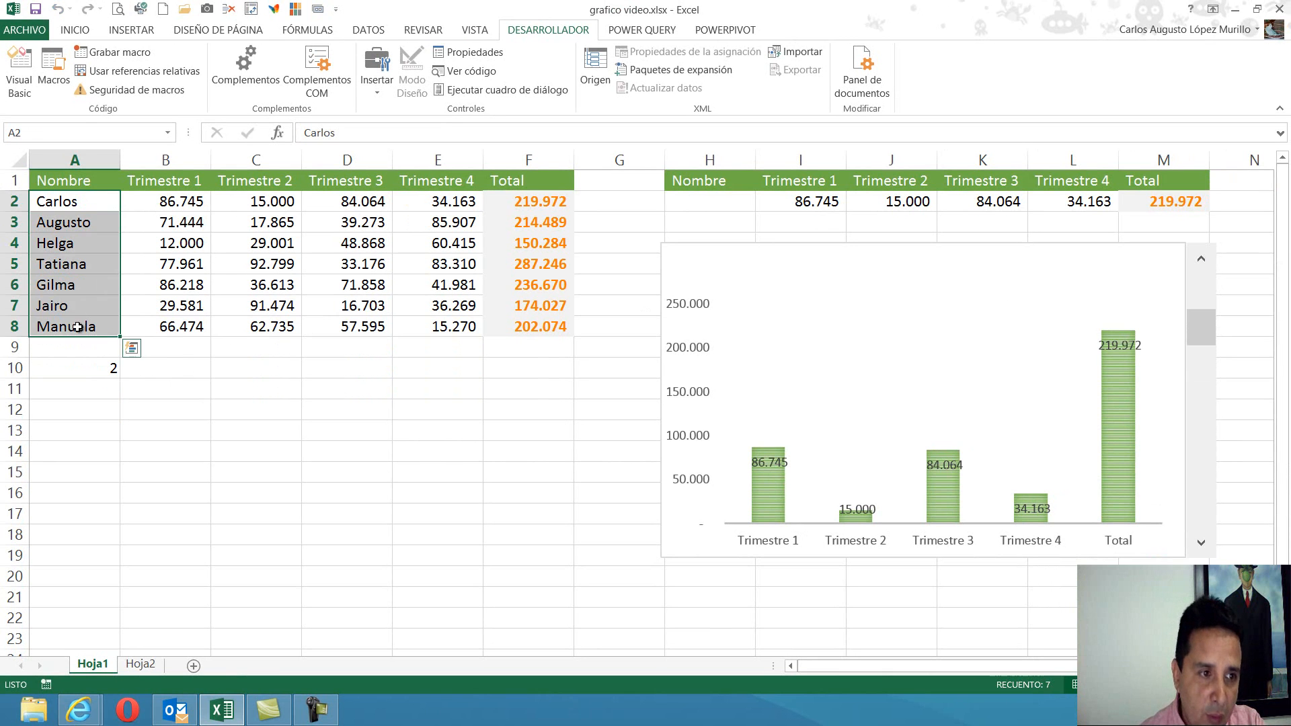
left_click(90, 224)
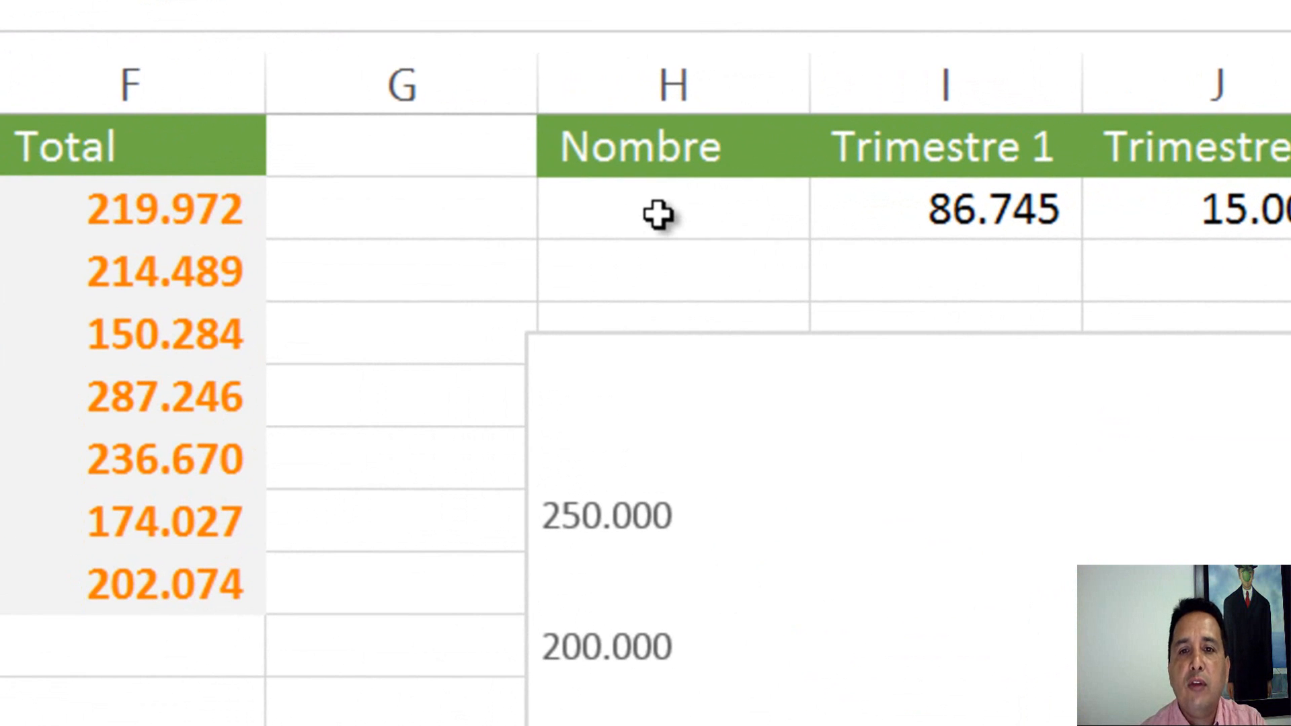
Step: Insert the INDICE function from the Búsqueda y referencia category in cell H2, using the matriz;núm_fila;núm_columna argument form
left_click(706, 203)
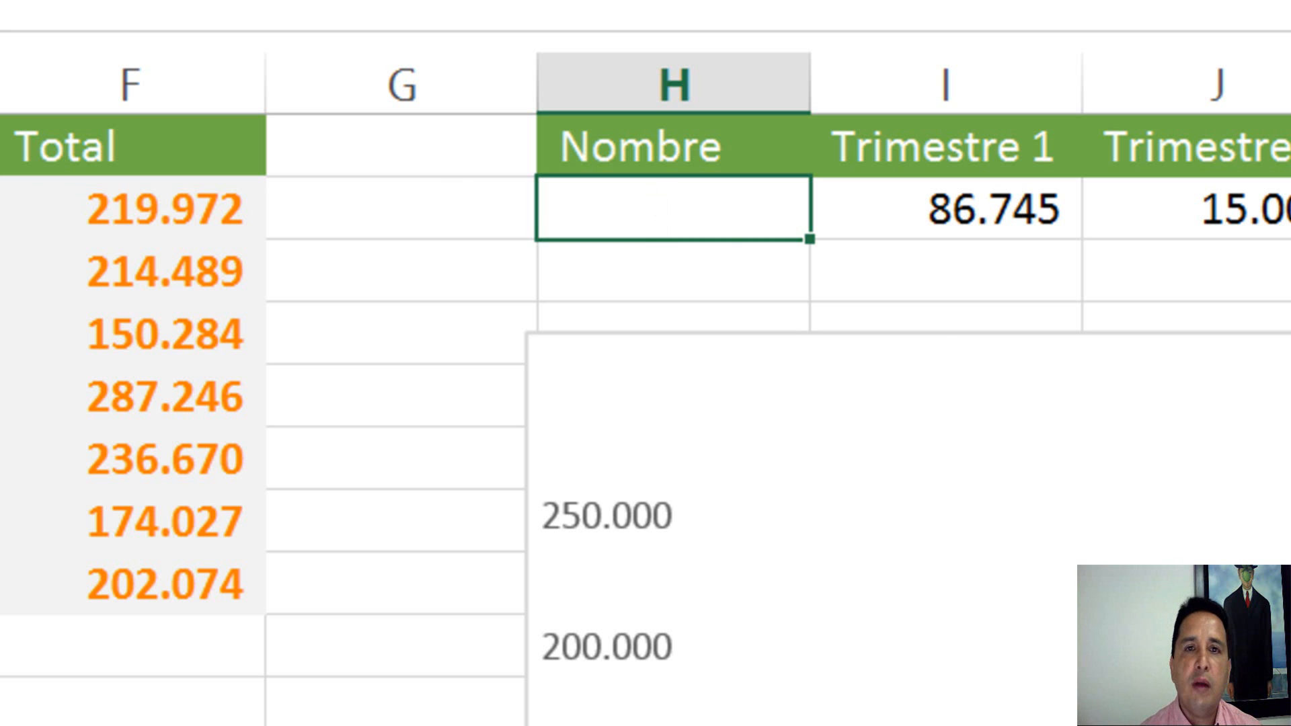
key("shift+F3")
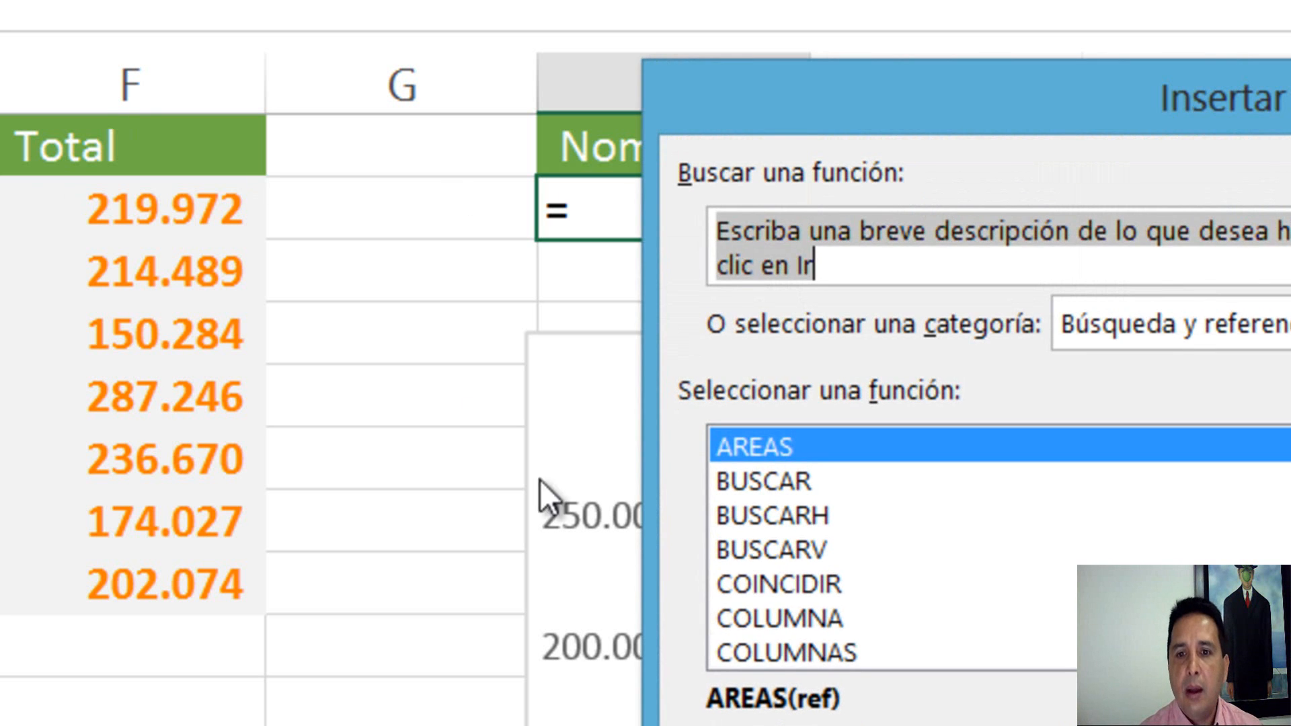
left_click(780, 618)
left_click(1160, 326)
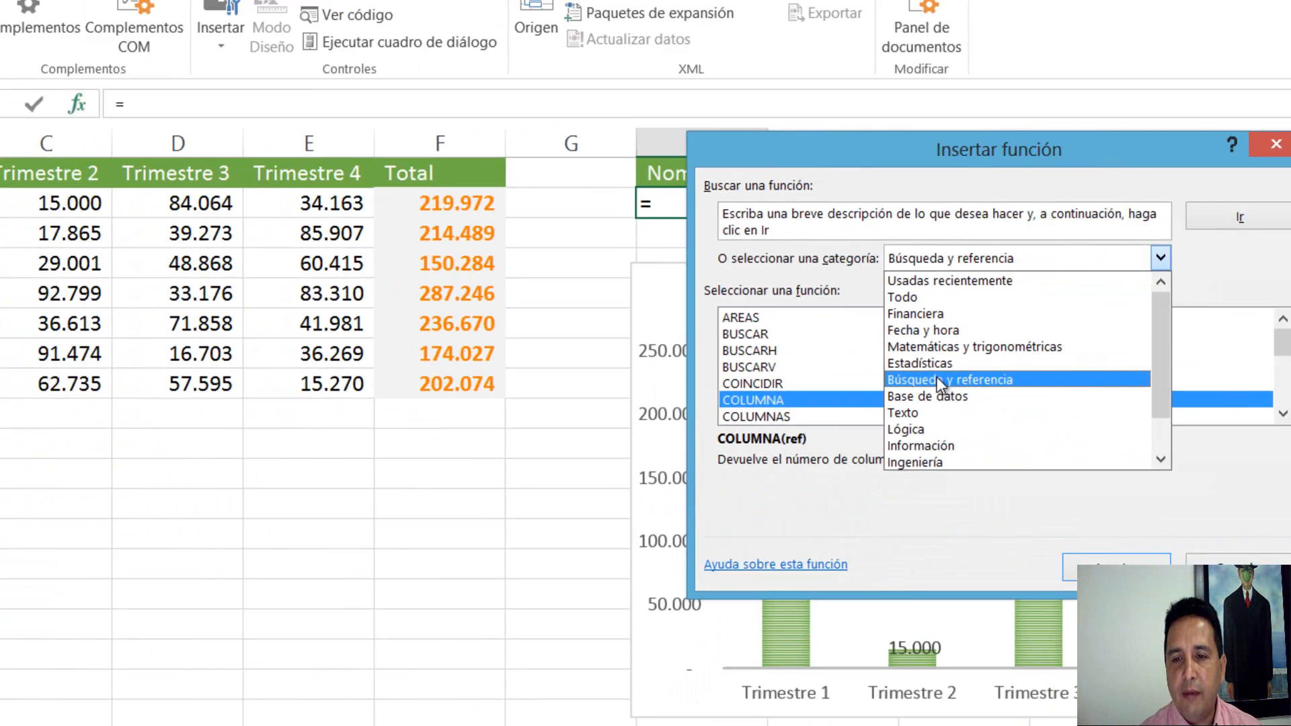
left_click(1143, 555)
left_click(814, 558)
scroll(814, 558, "down", 4)
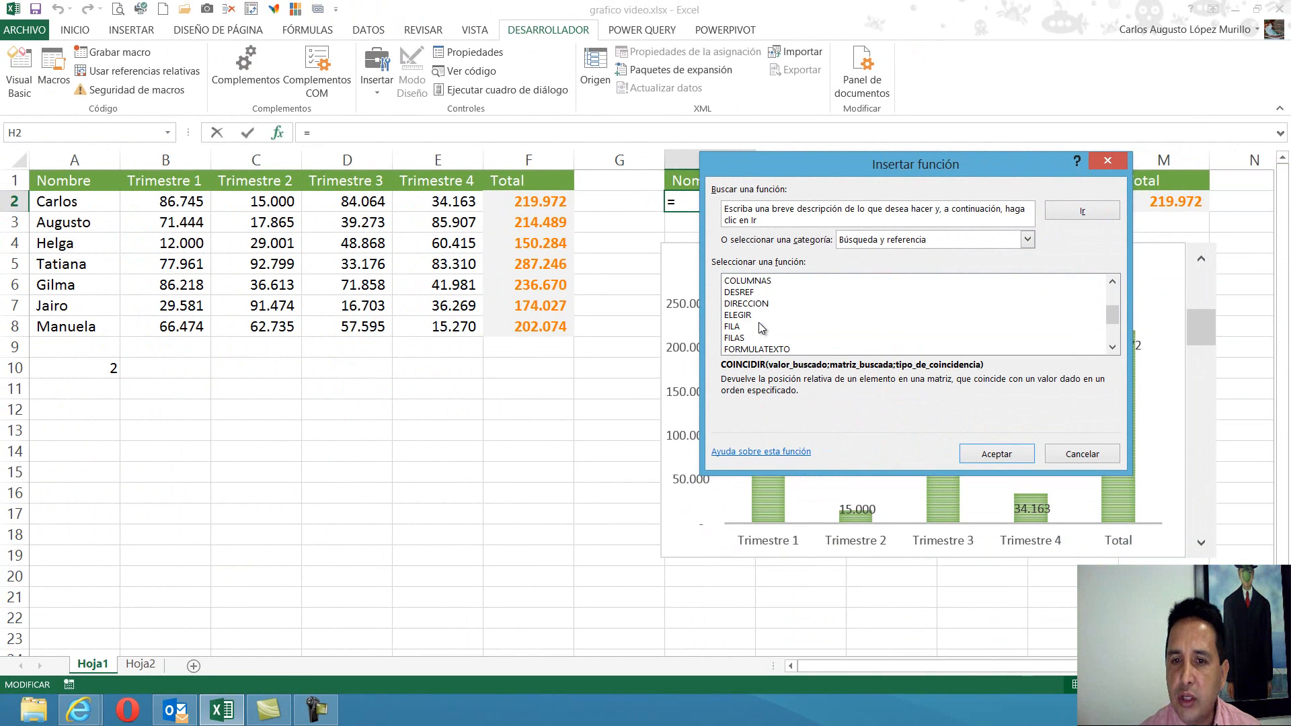
scroll(760, 328, "up", 3)
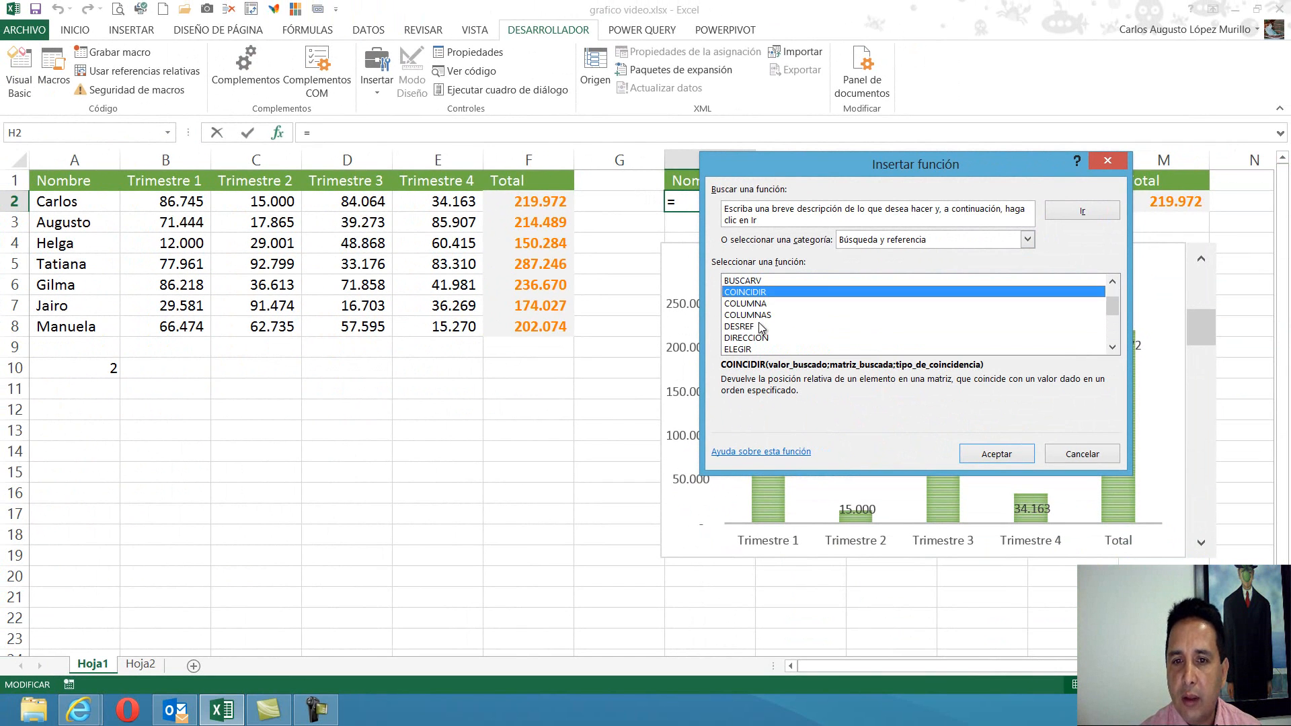
scroll(761, 328, "down", 2)
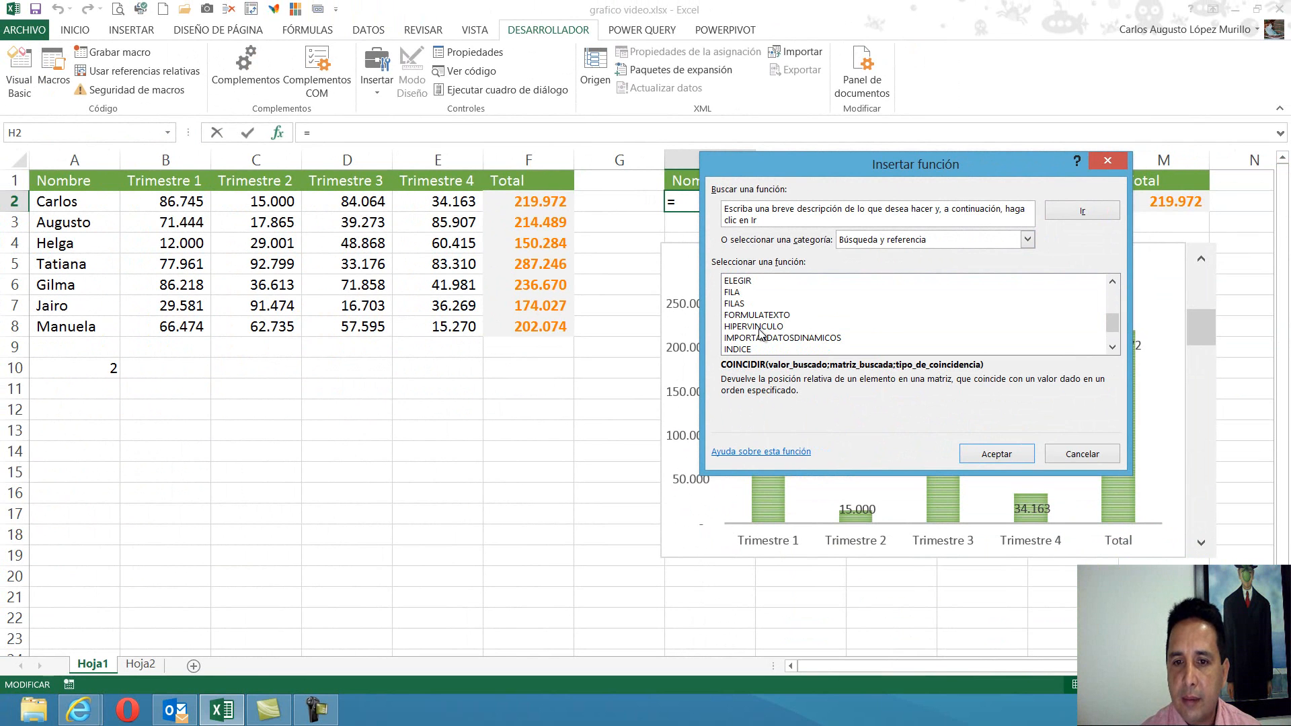
left_click(756, 350)
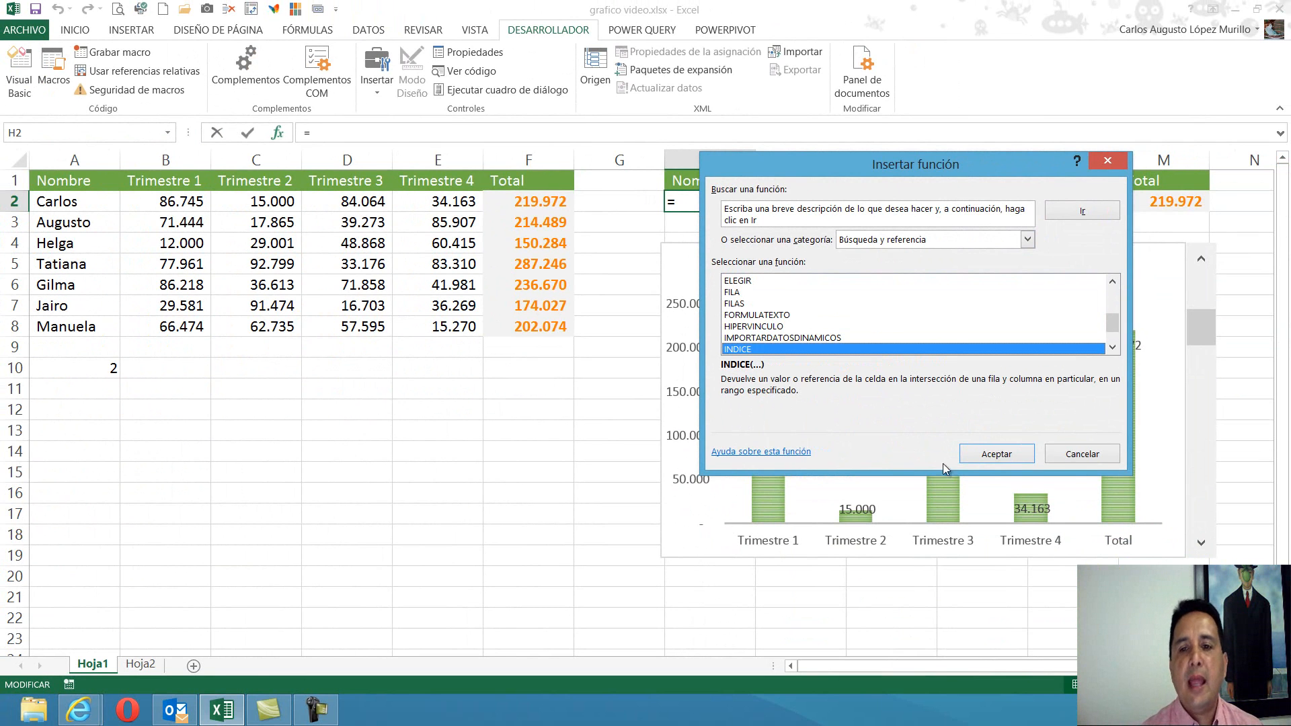
left_click(995, 455)
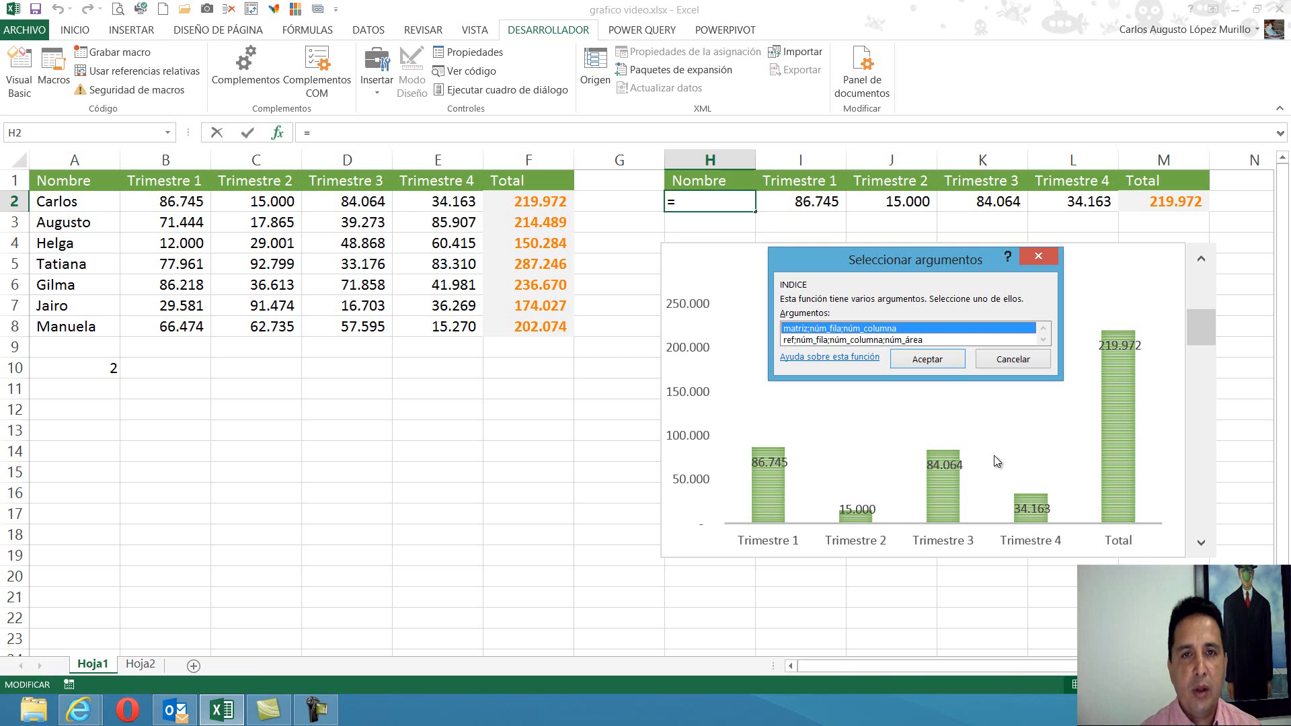
left_click(930, 357)
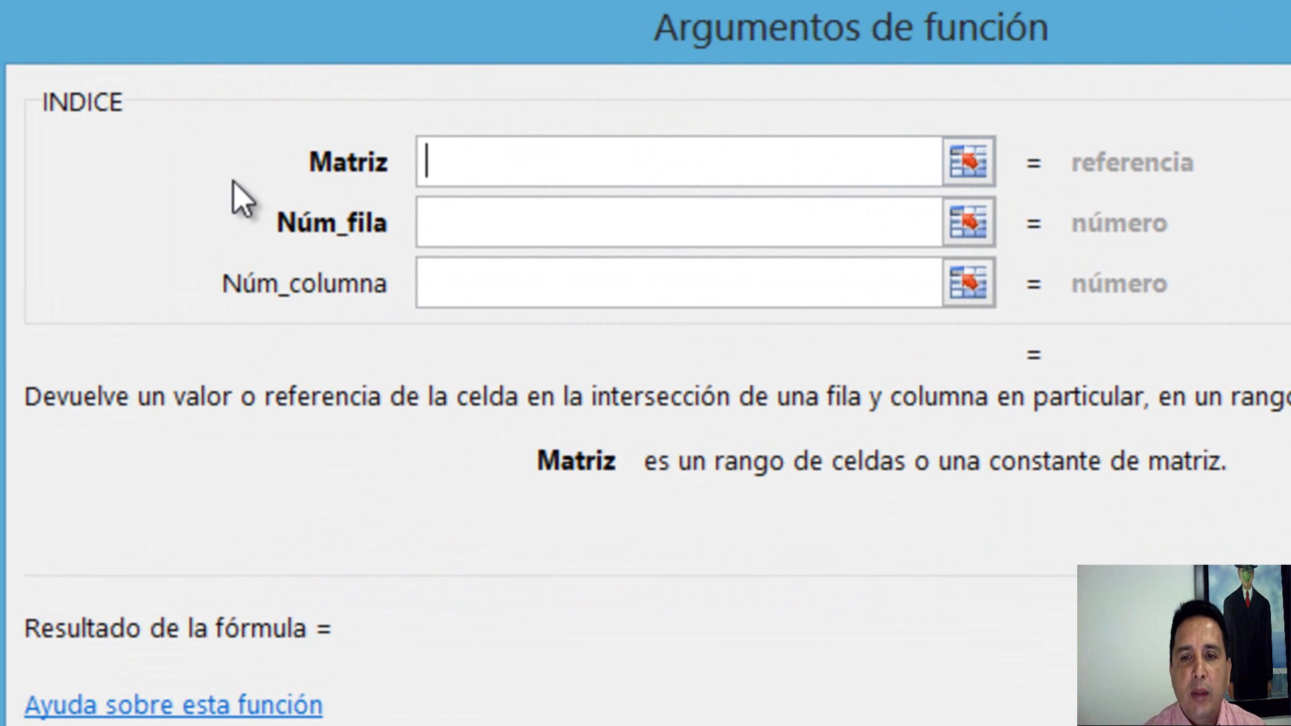
Step: Set INDICE's Matriz argument to A2:A8 and Núm_fila to A10, and accept the formula in H2
left_click_drag(2, 227, 1, 603)
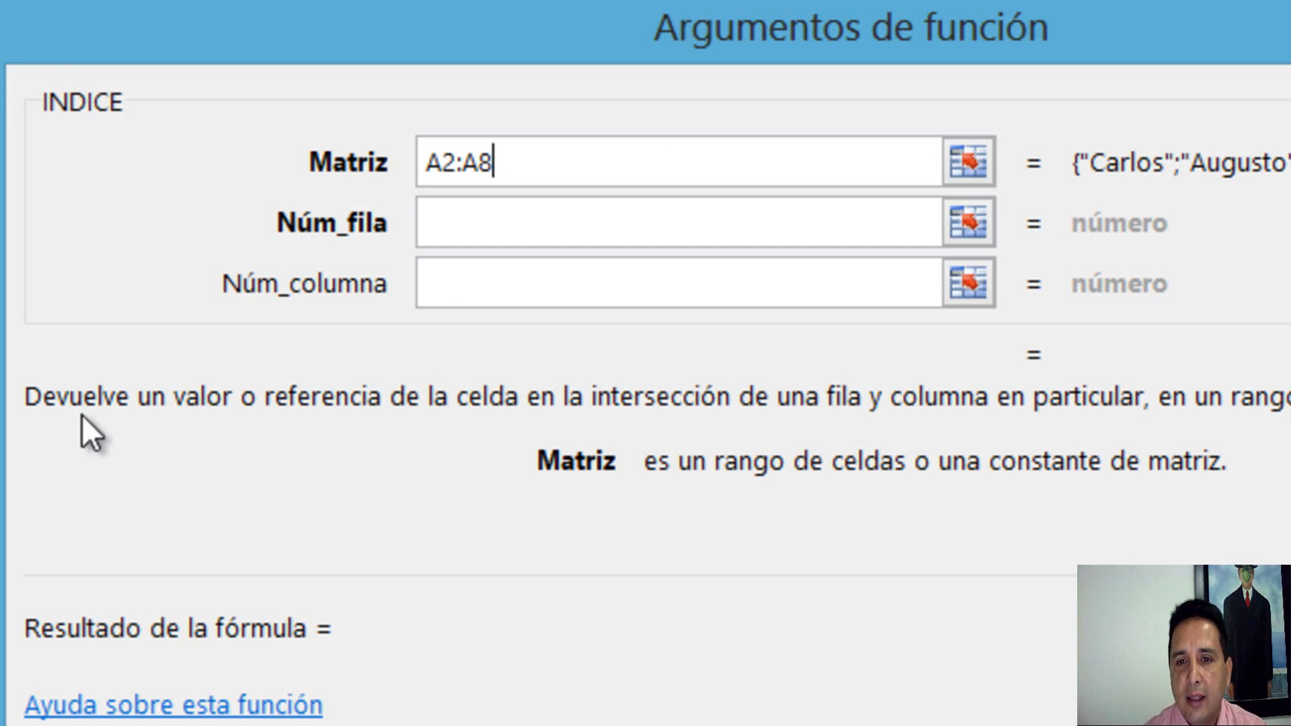
left_click(485, 234)
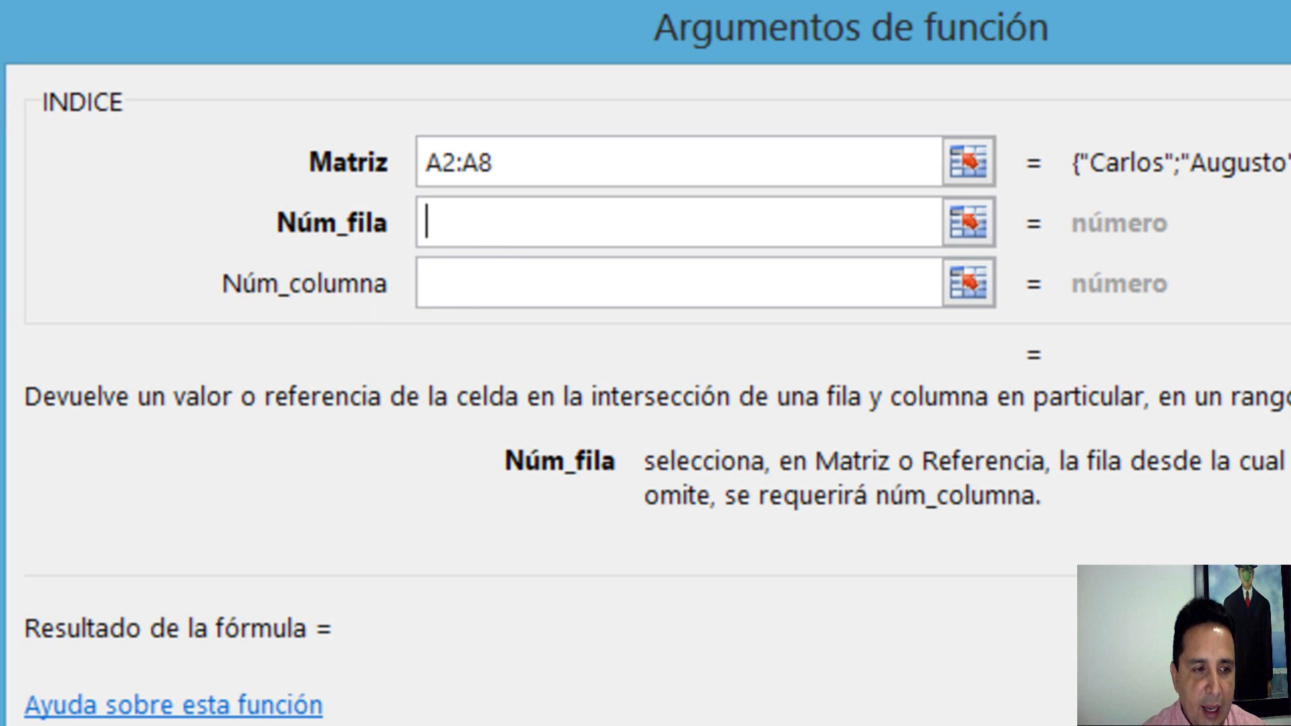
type("A10")
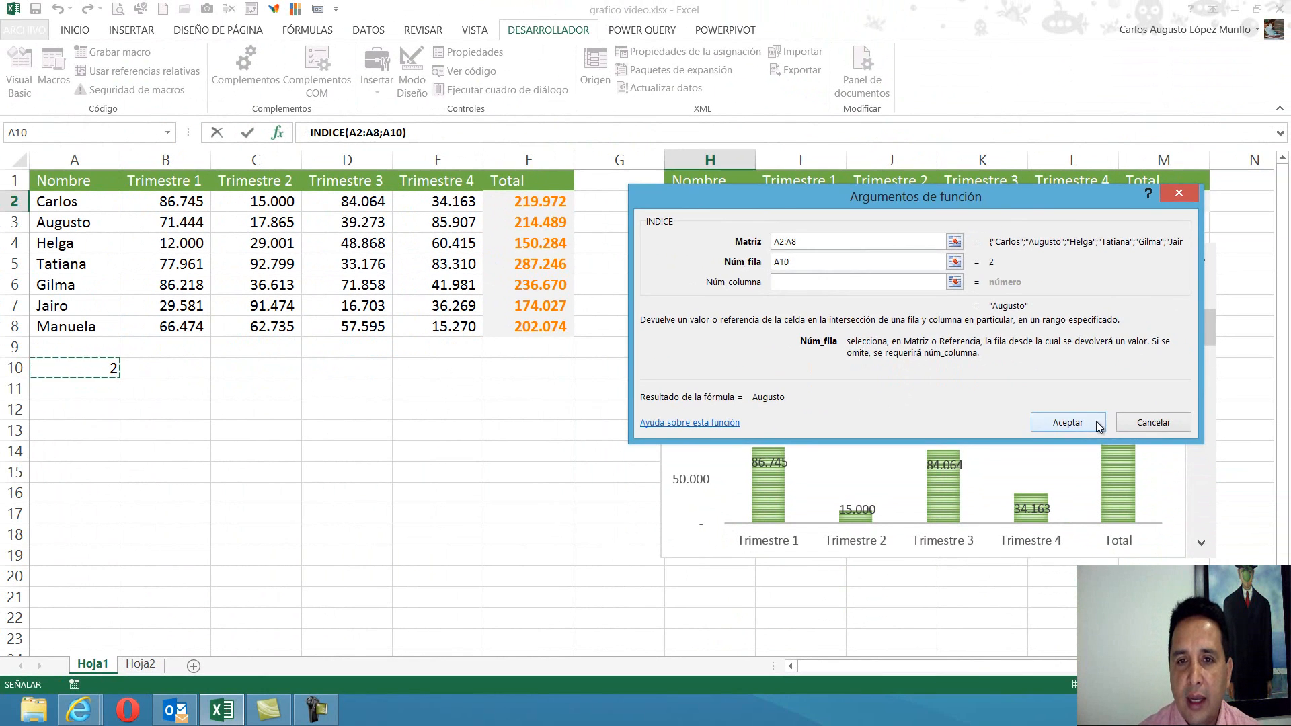
left_click(1136, 462)
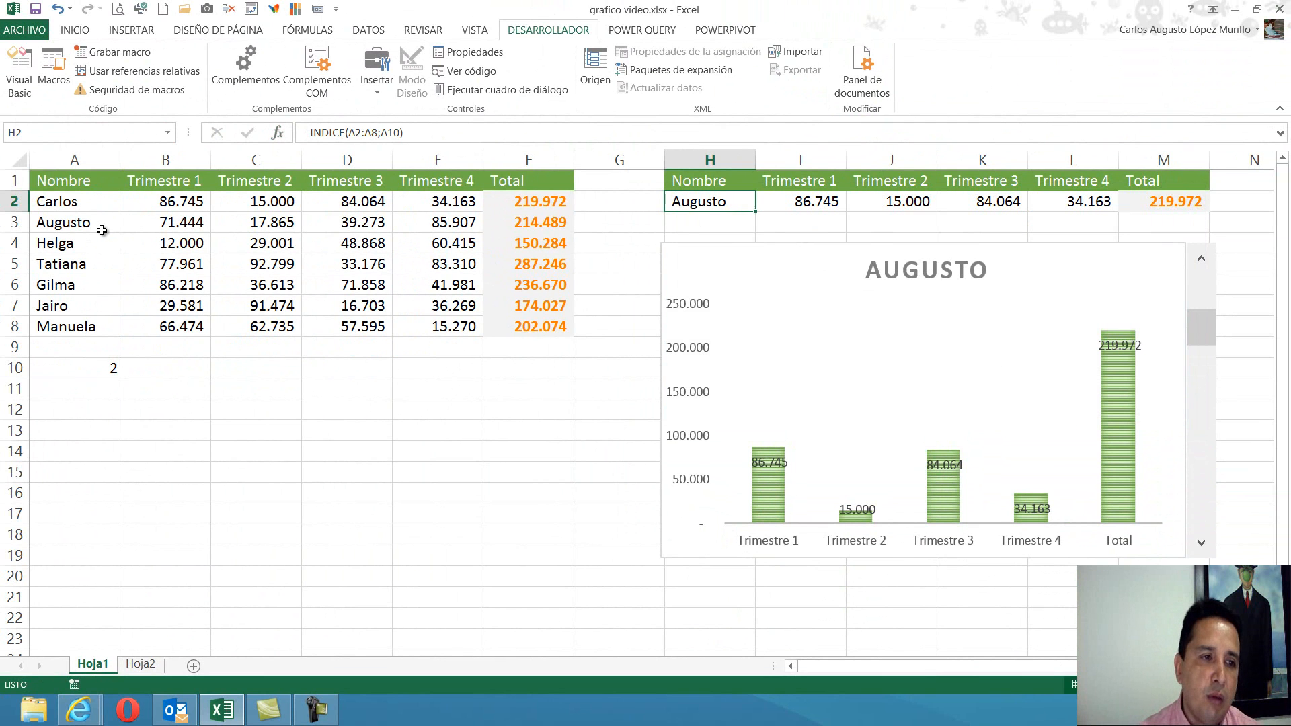
Step: Test the scroll bar between 1 and 7, checking the name in H2 and the chart title, and leave it at 7
left_click(1202, 260)
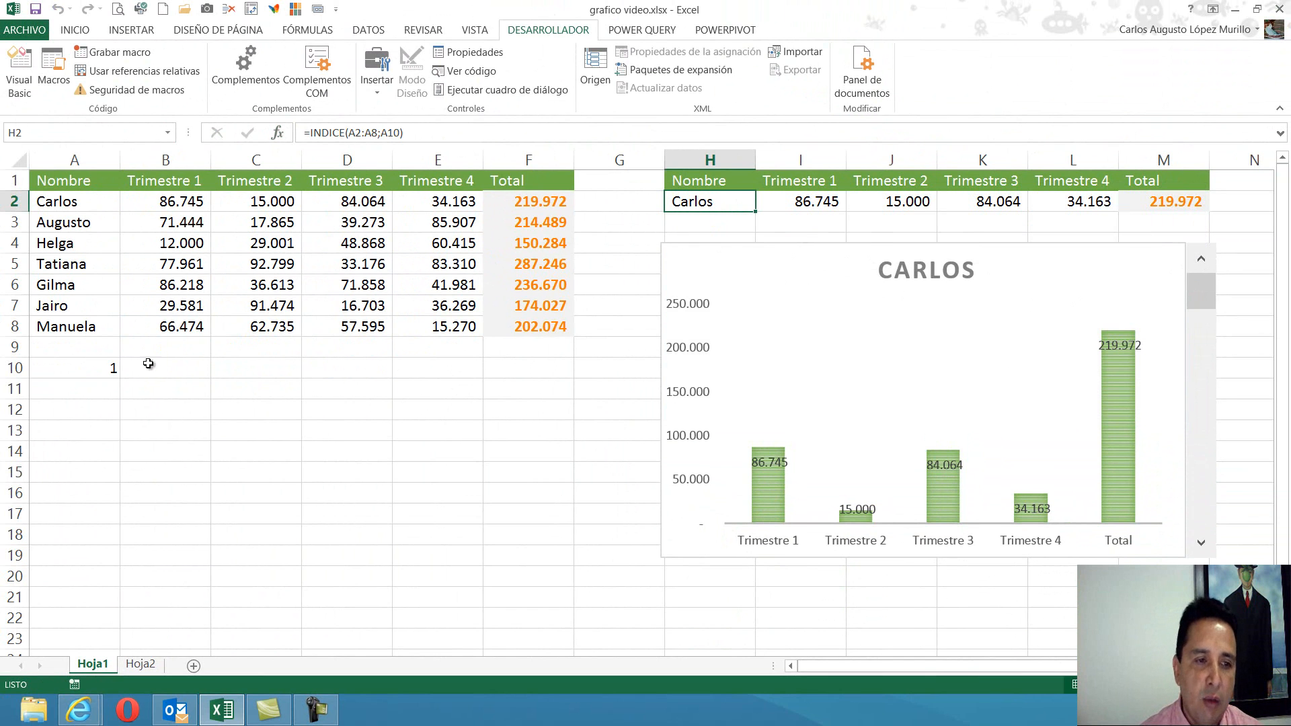
left_click(1200, 543)
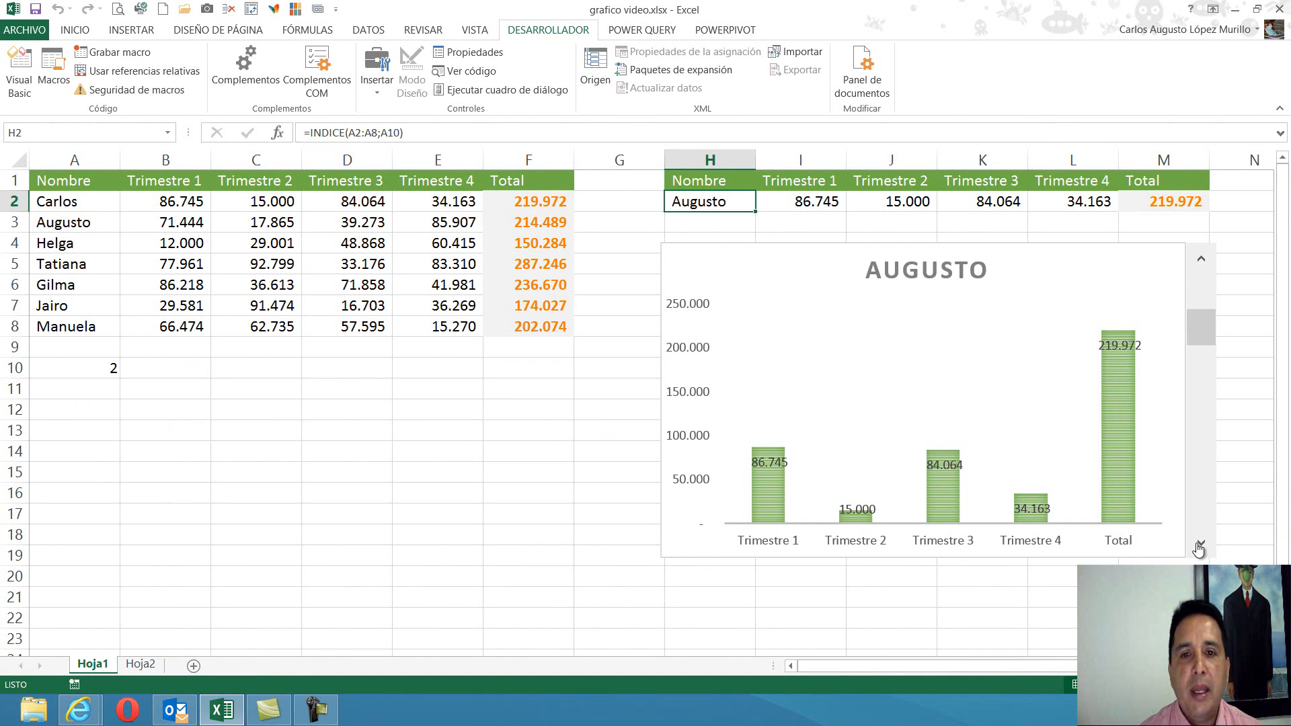
left_click(1200, 544)
left_click(1200, 543)
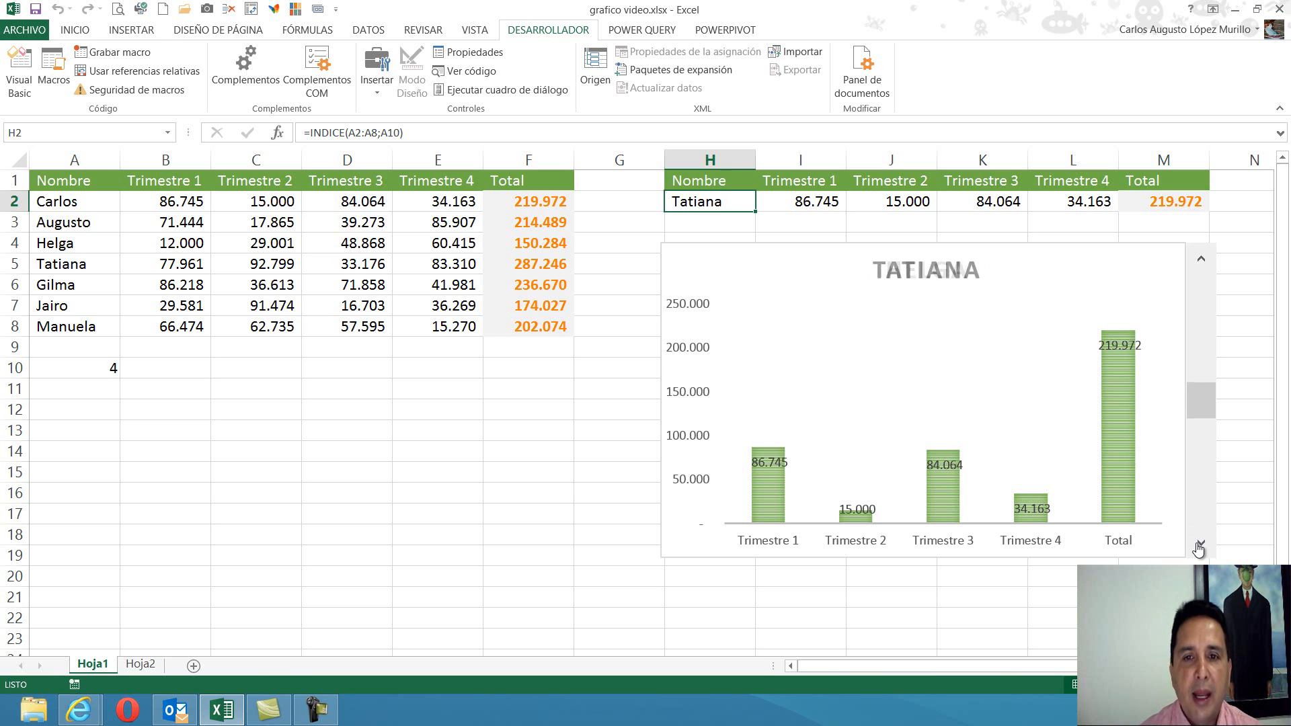
left_click(1200, 543)
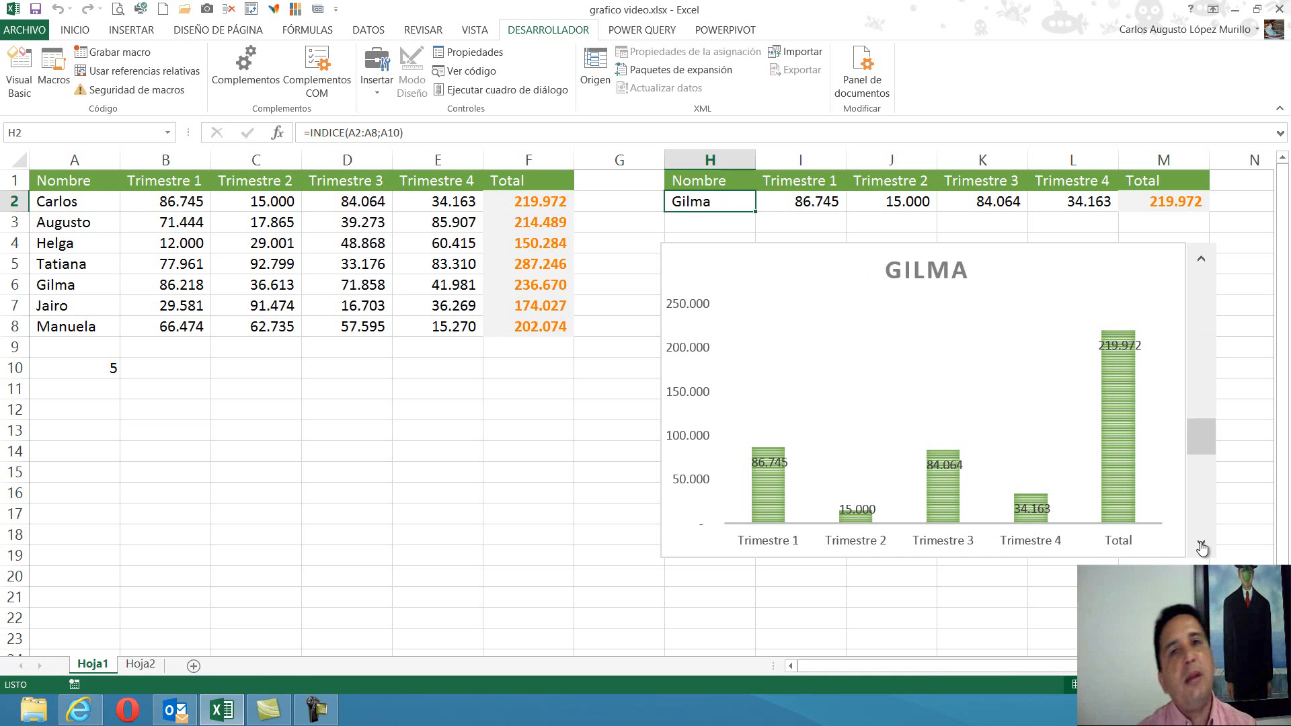
left_click(1201, 546)
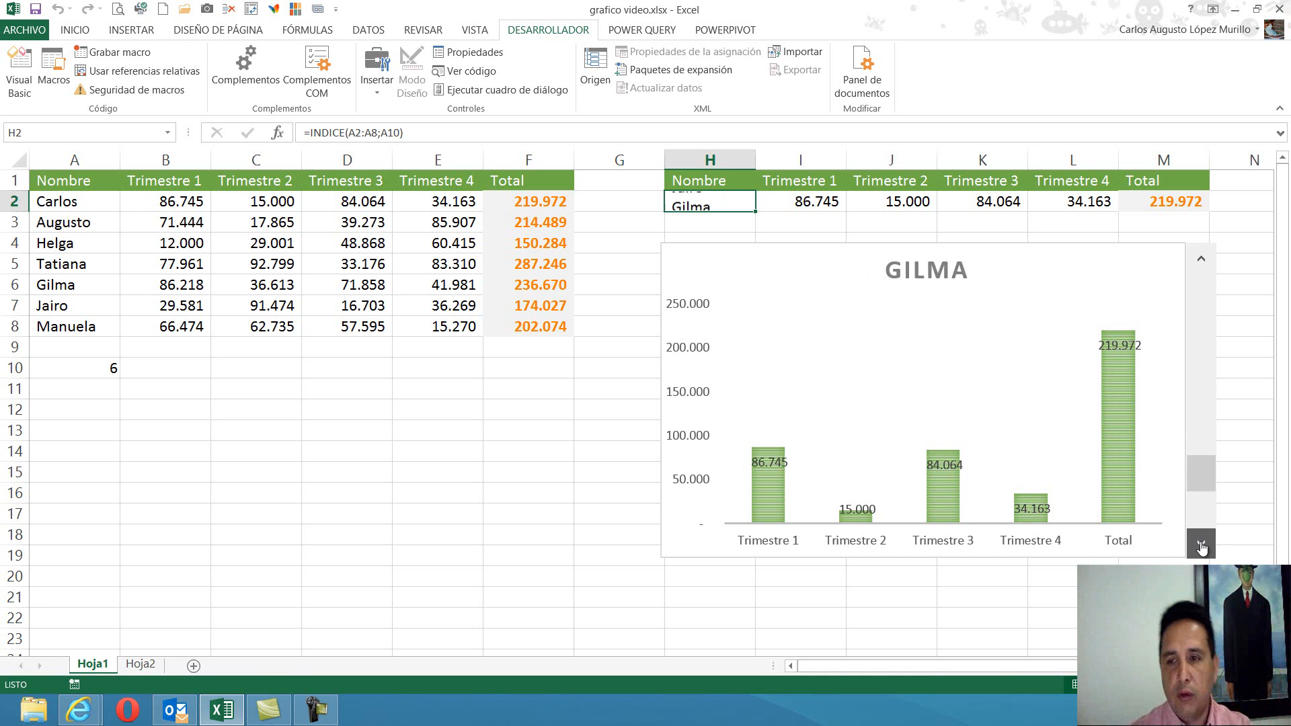
left_click(1204, 263)
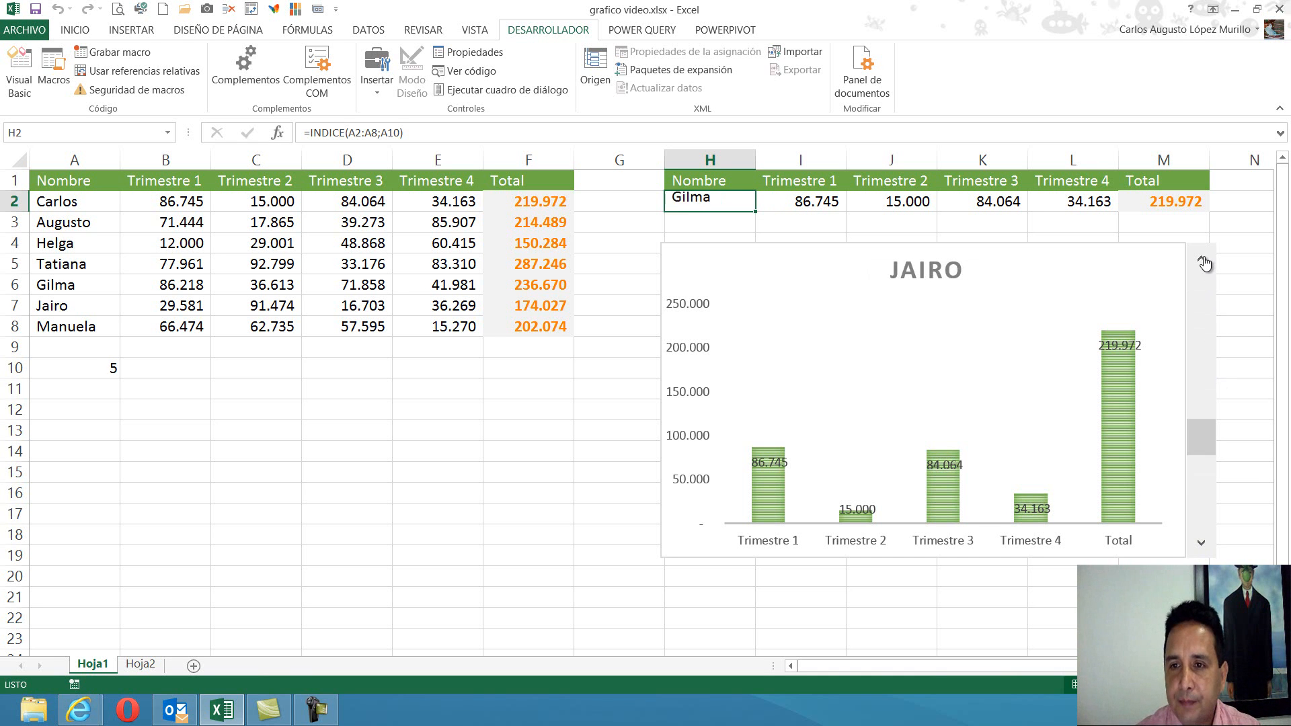
left_click(1203, 264)
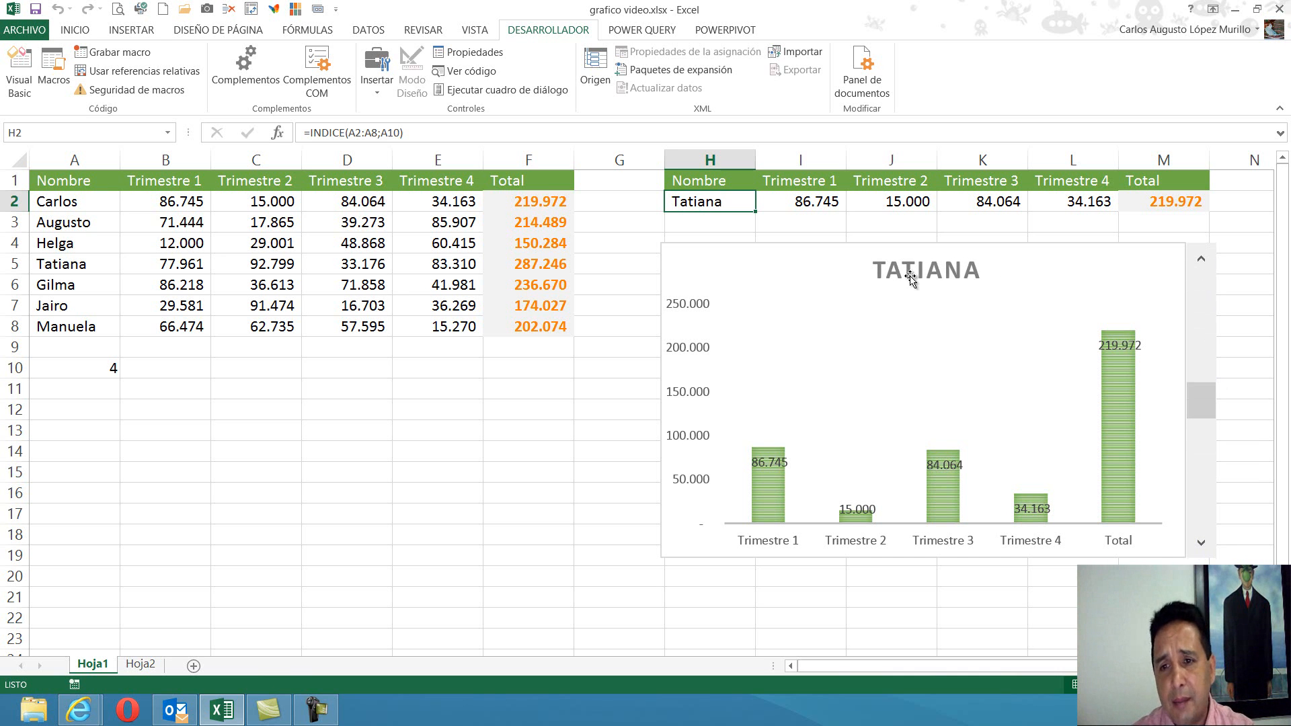
left_click(1201, 265)
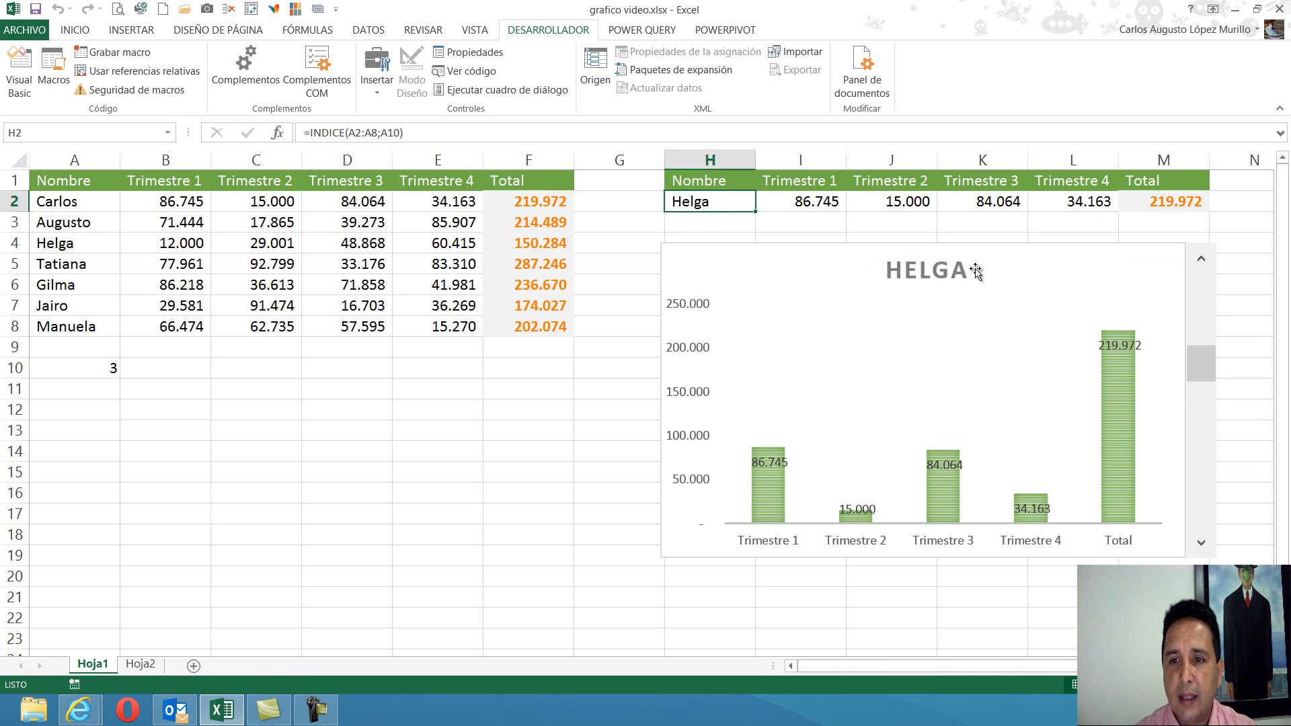
left_click(1201, 265)
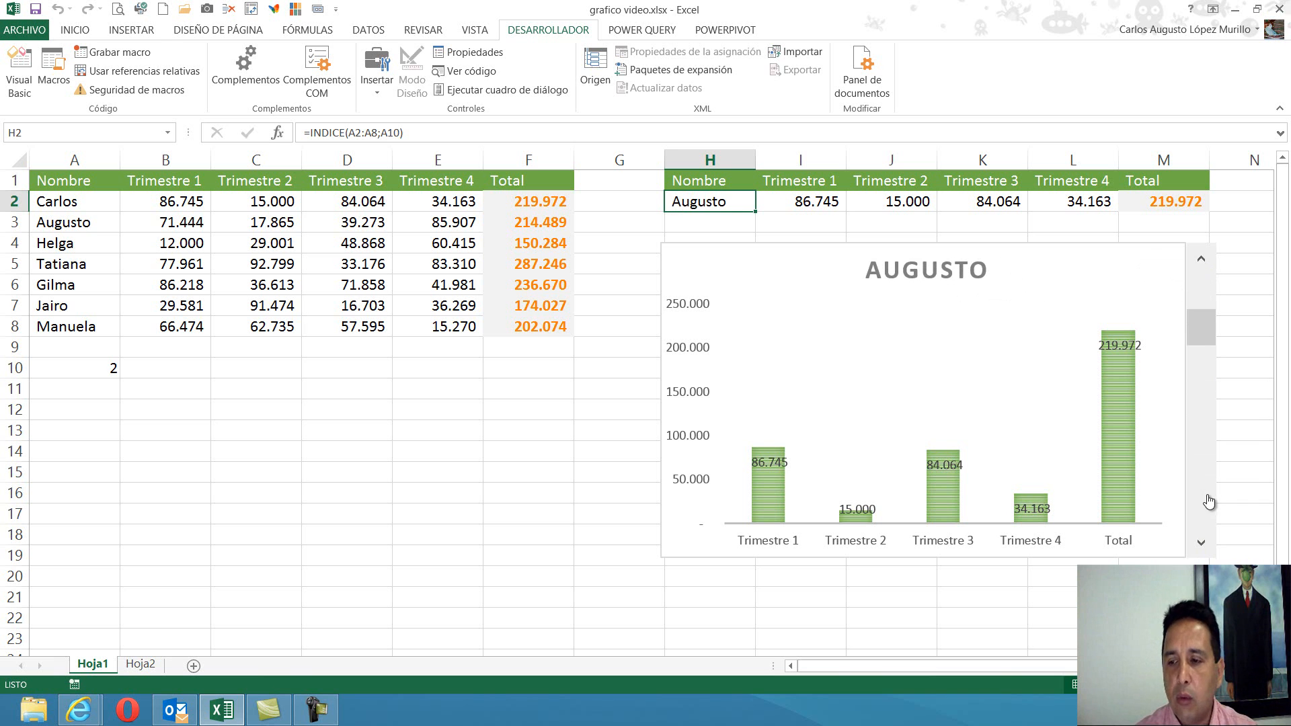
left_click(1202, 543)
left_click(1202, 543)
left_click(1202, 543)
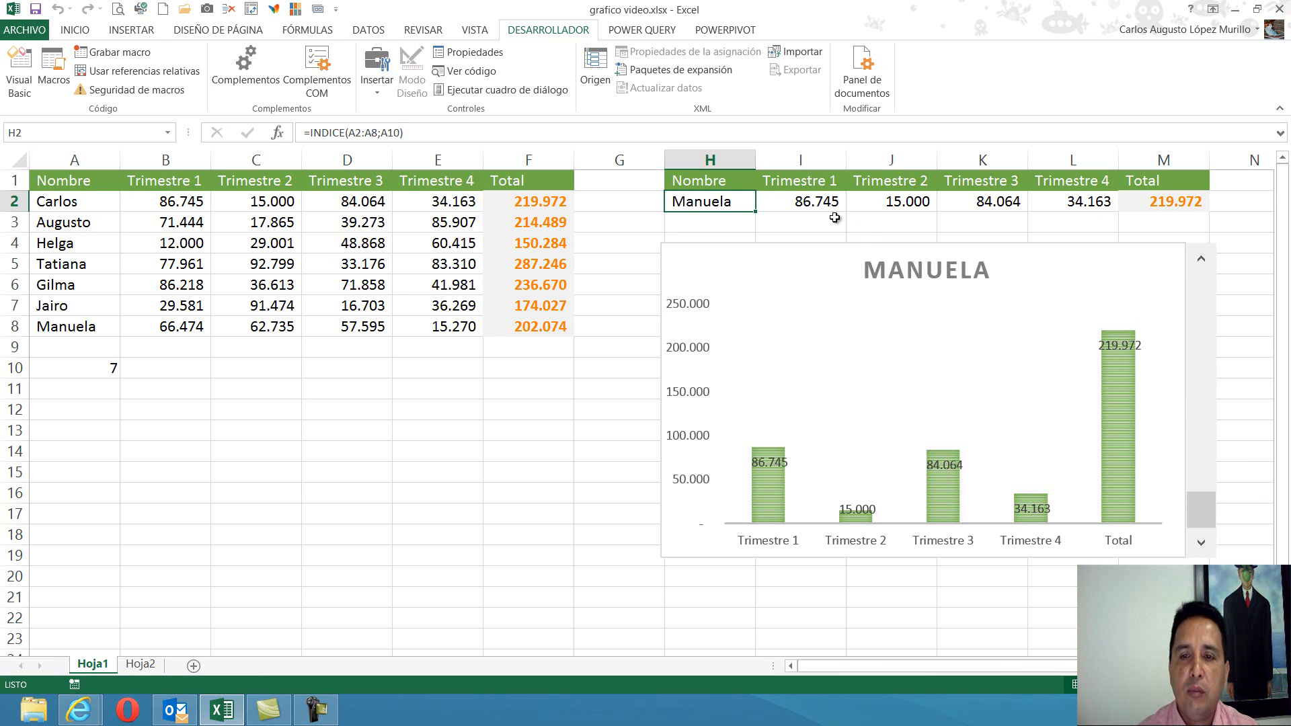
Step: Clear the quarterly values in I2:L2 and restore them
left_click(810, 204)
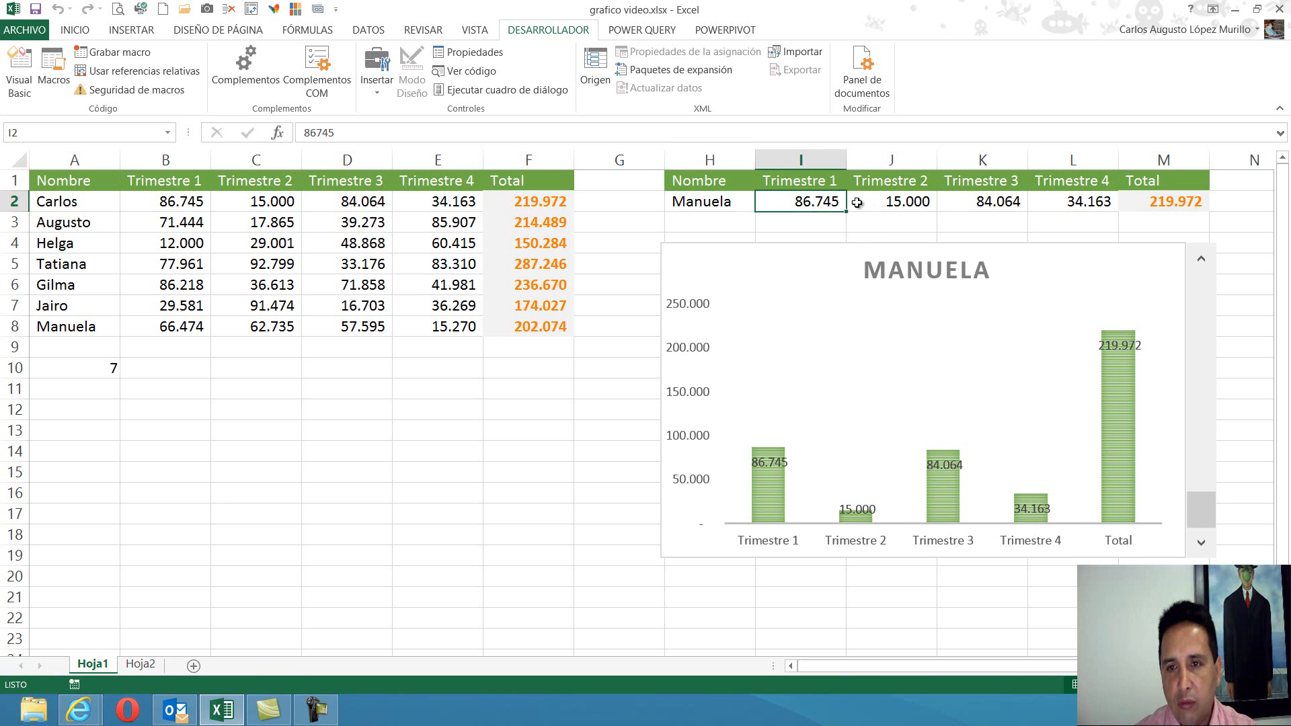
left_click_drag(807, 204, 1076, 202)
key("ctrl+c")
key("Delete")
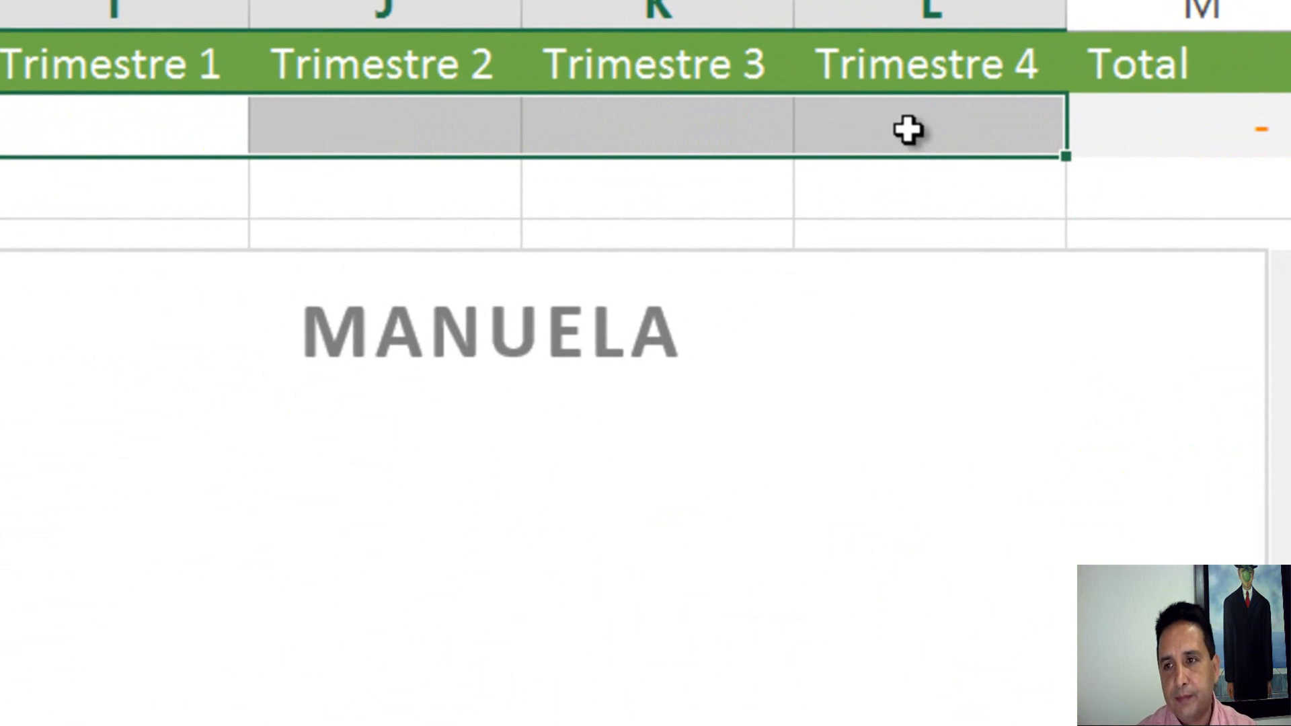
left_click(167, 129)
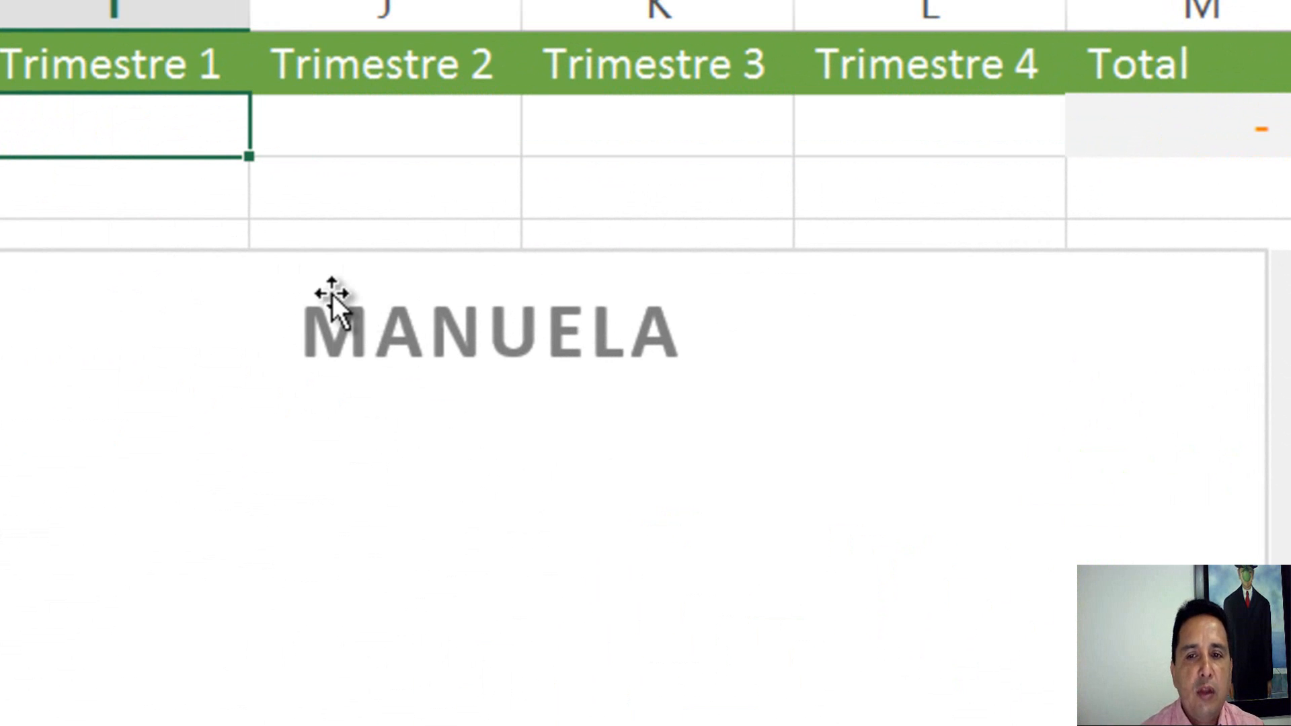
key("ctrl+v")
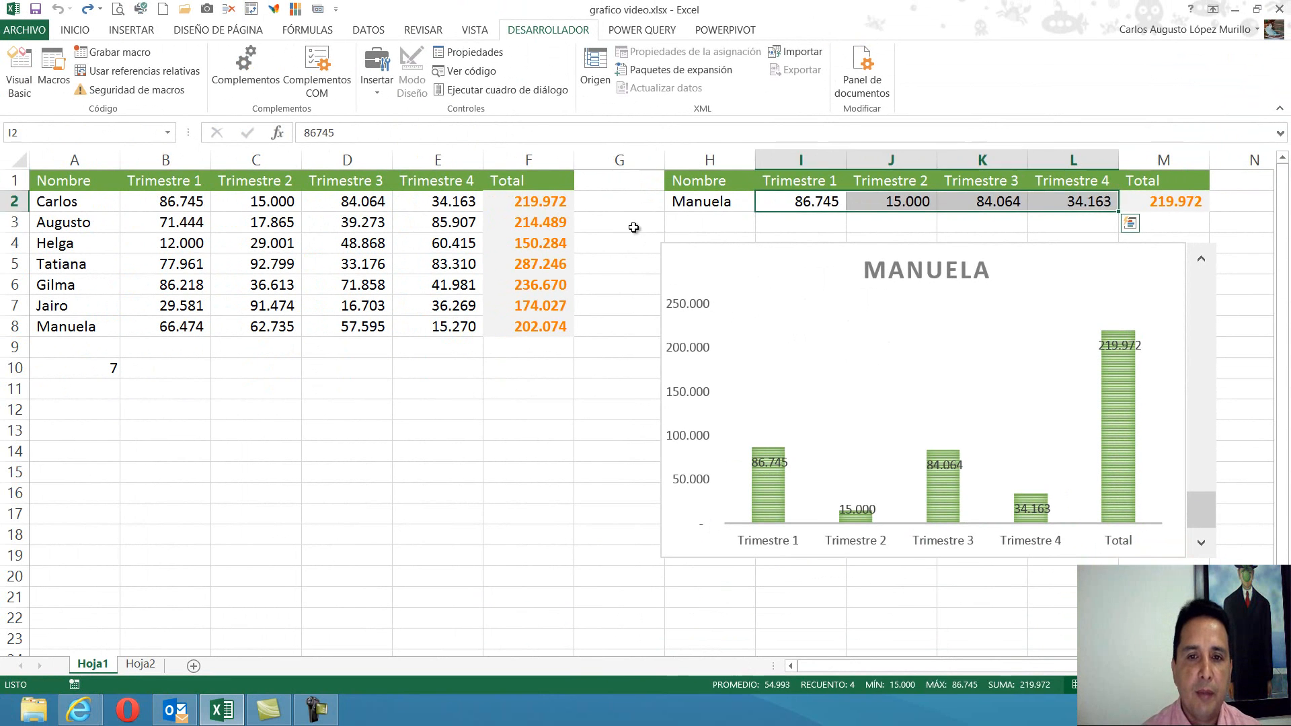
left_click(634, 227)
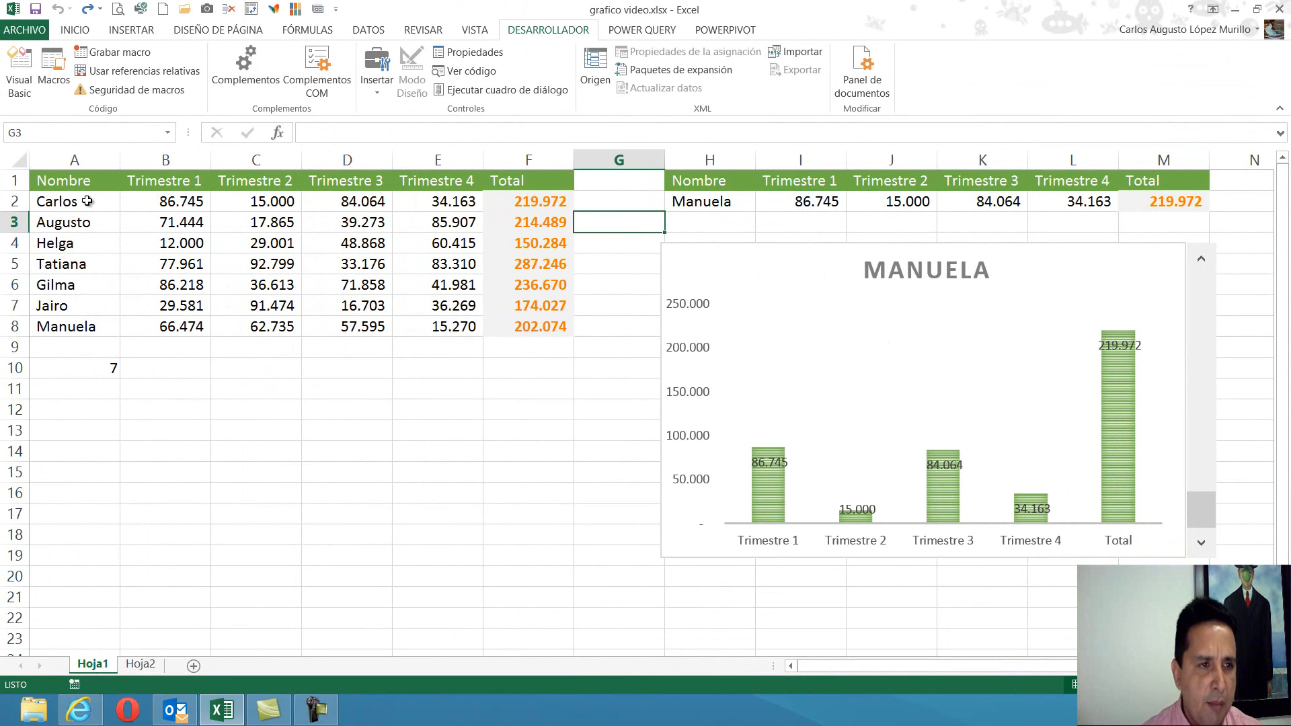
Step: Name the whole source table A1:F8, including its header row, as the range ventas
left_click_drag(79, 183, 538, 329)
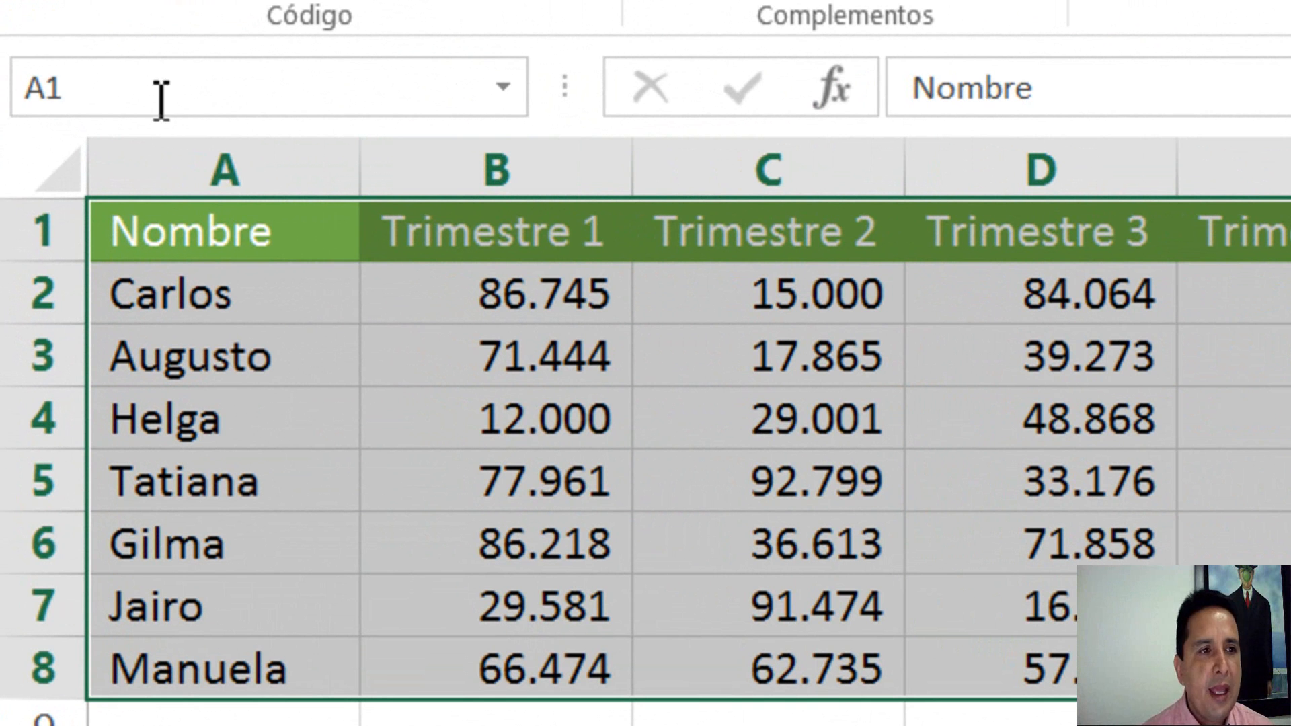
left_click(113, 82)
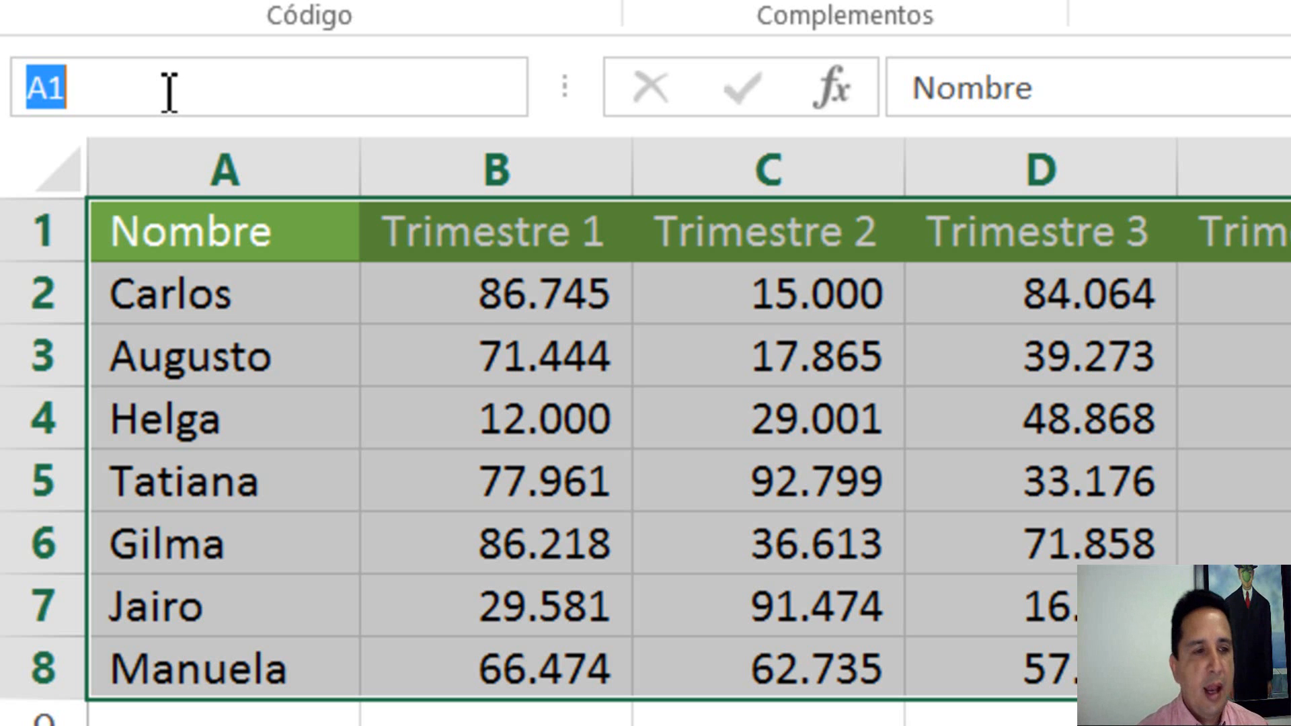
type("ventas")
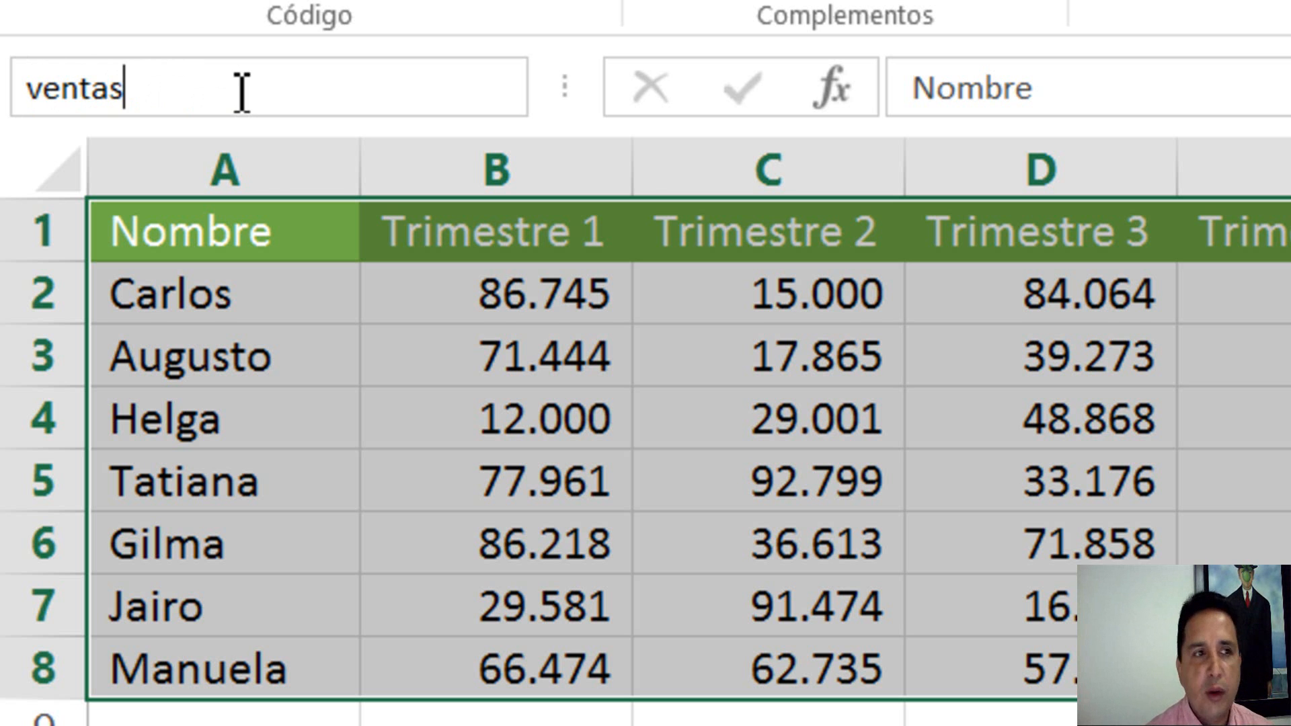
key("Return")
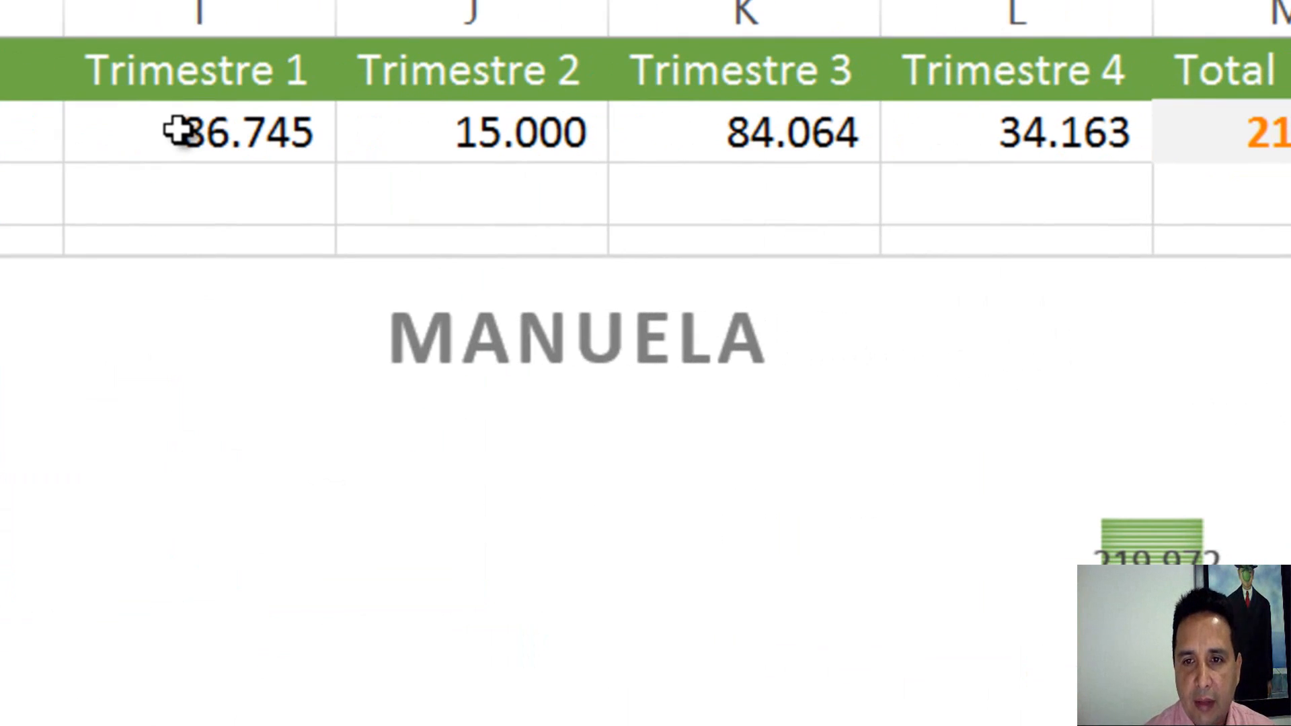
Step: Clear the Trimestre 1 value in I2 and insert the BUSCARV function there, keeping its arguments dialog clear of row 2
left_click(176, 131)
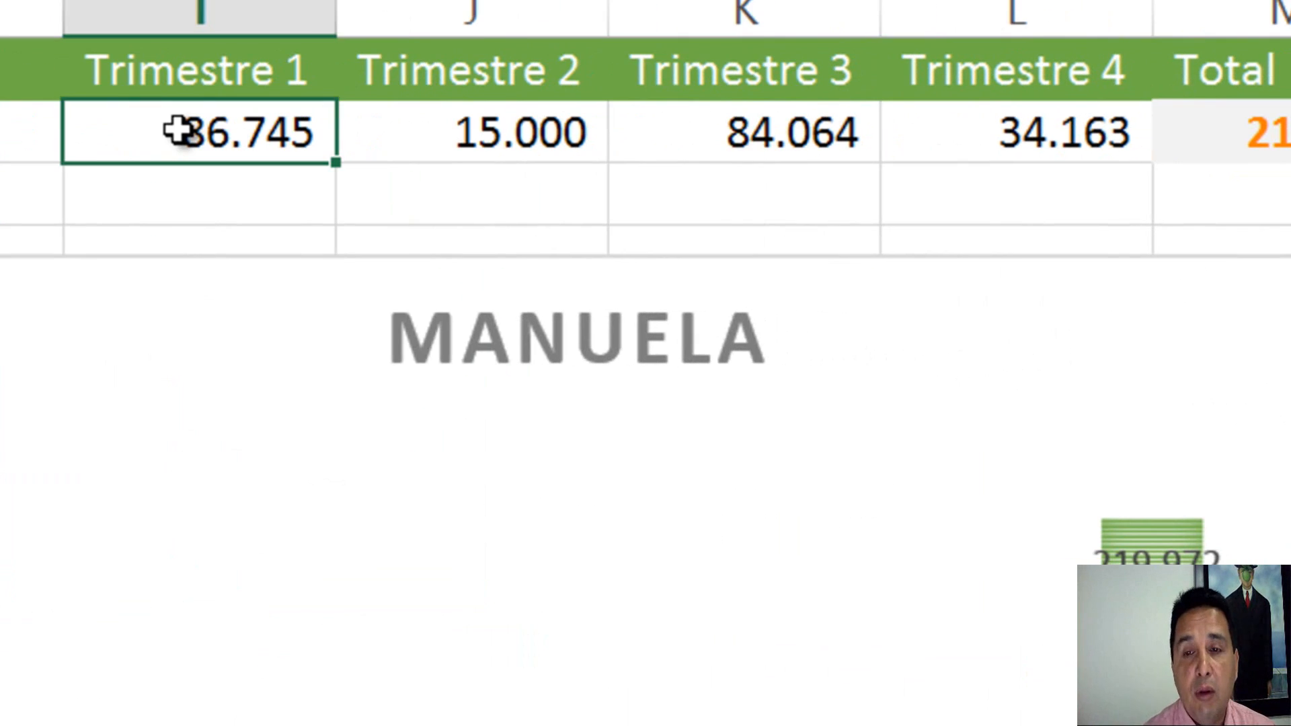
key("Delete")
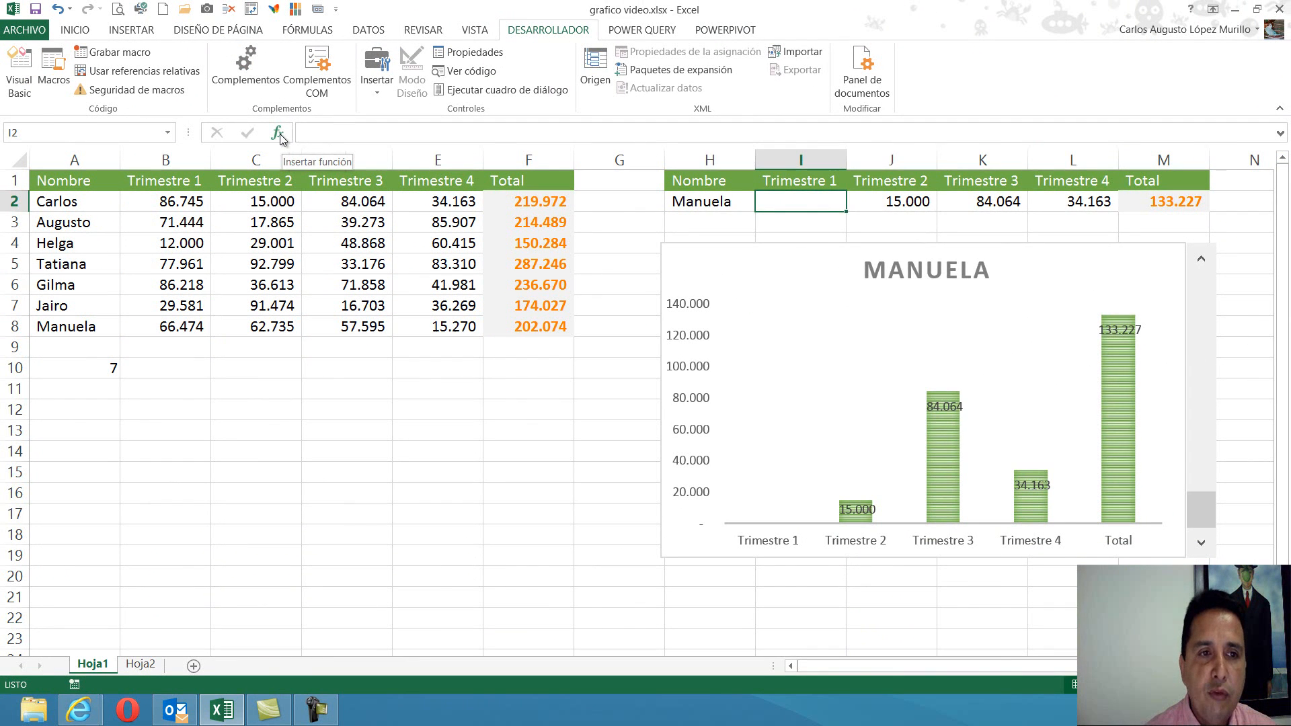
left_click(280, 135)
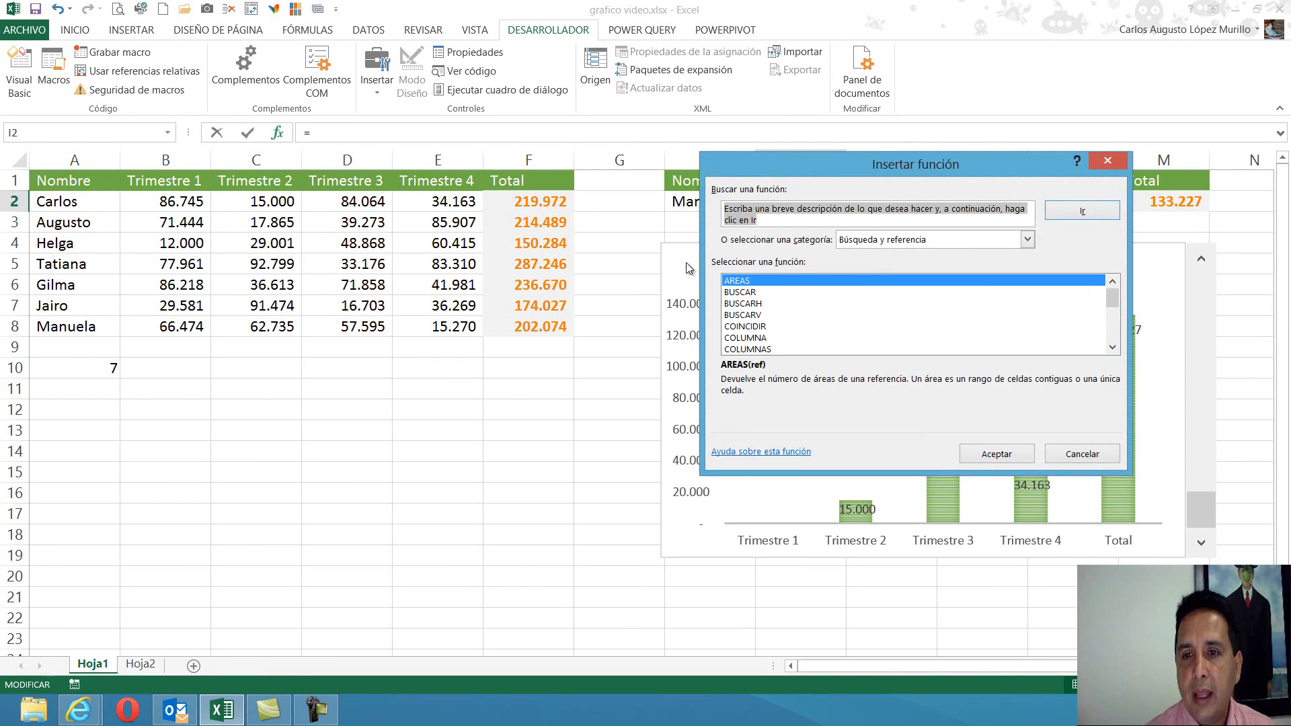
left_click(746, 315)
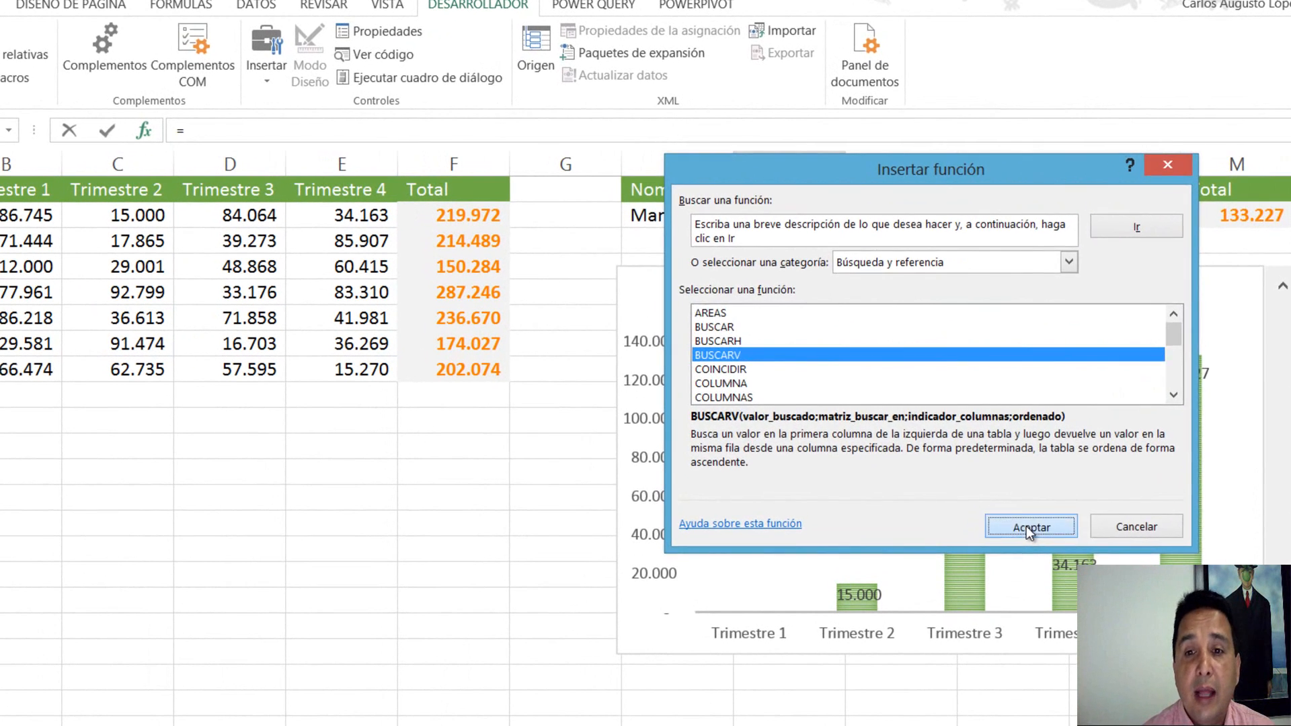
left_click(994, 454)
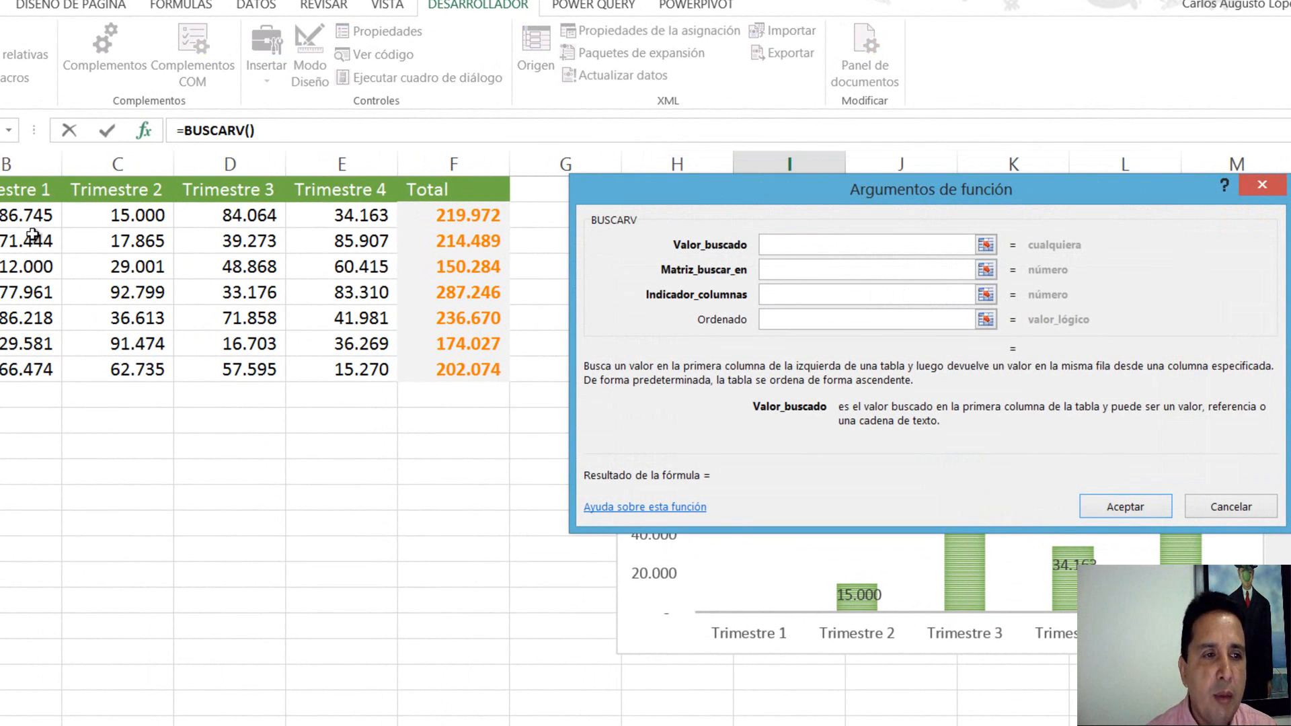
left_click_drag(614, 191, 639, 254)
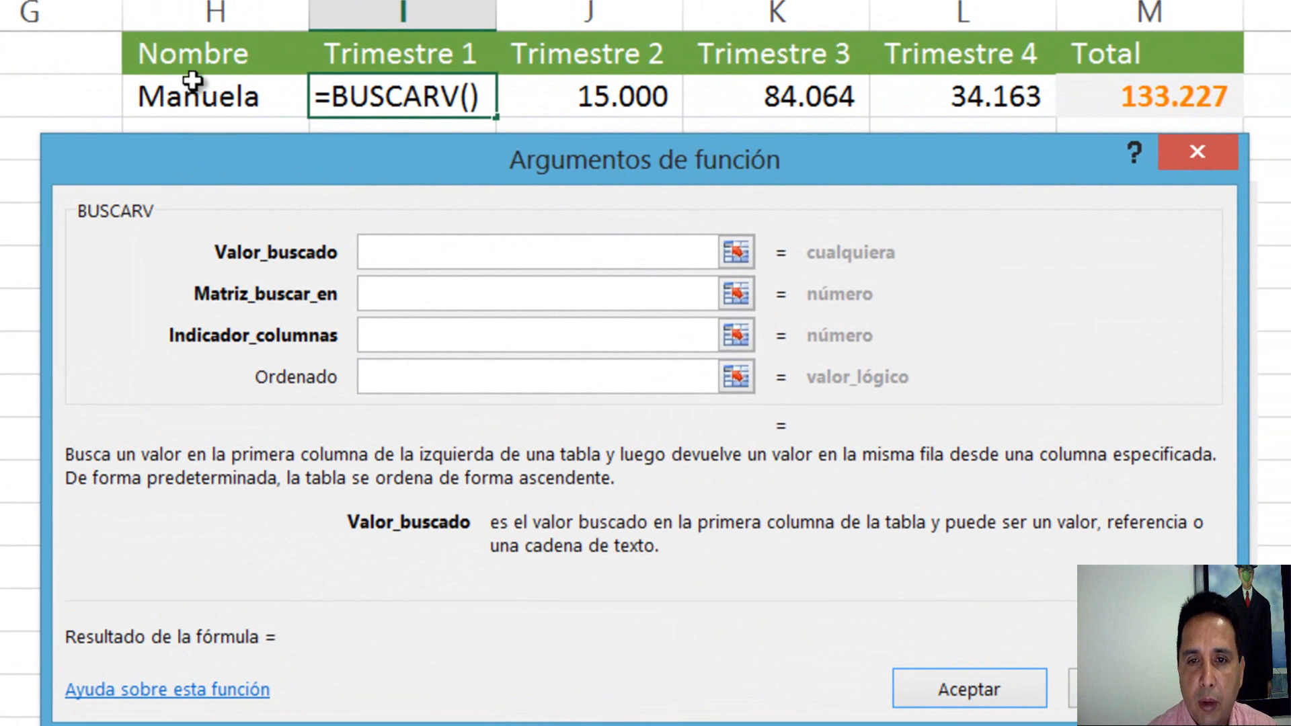
Step: Set BUSCARV's Valor_buscado to the absolute reference $H$2 and Matriz_buscar_en to the named range ventas
left_click(193, 89)
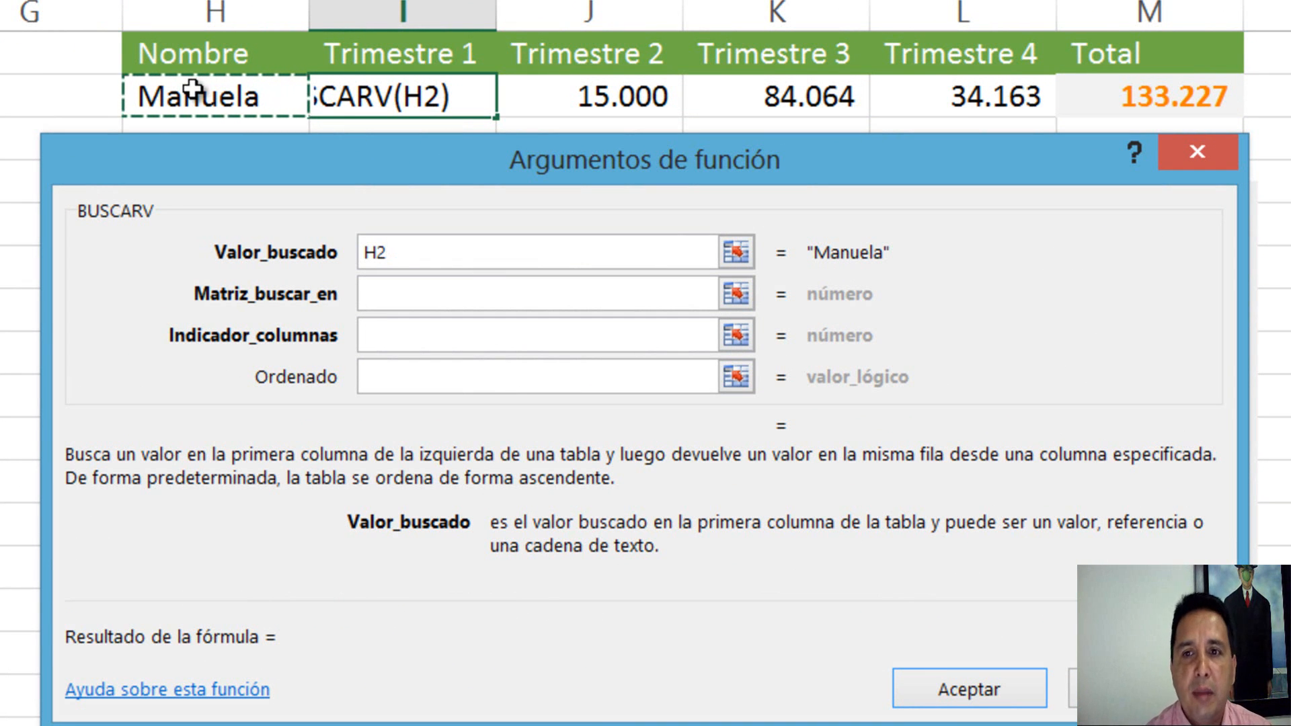
key("F4")
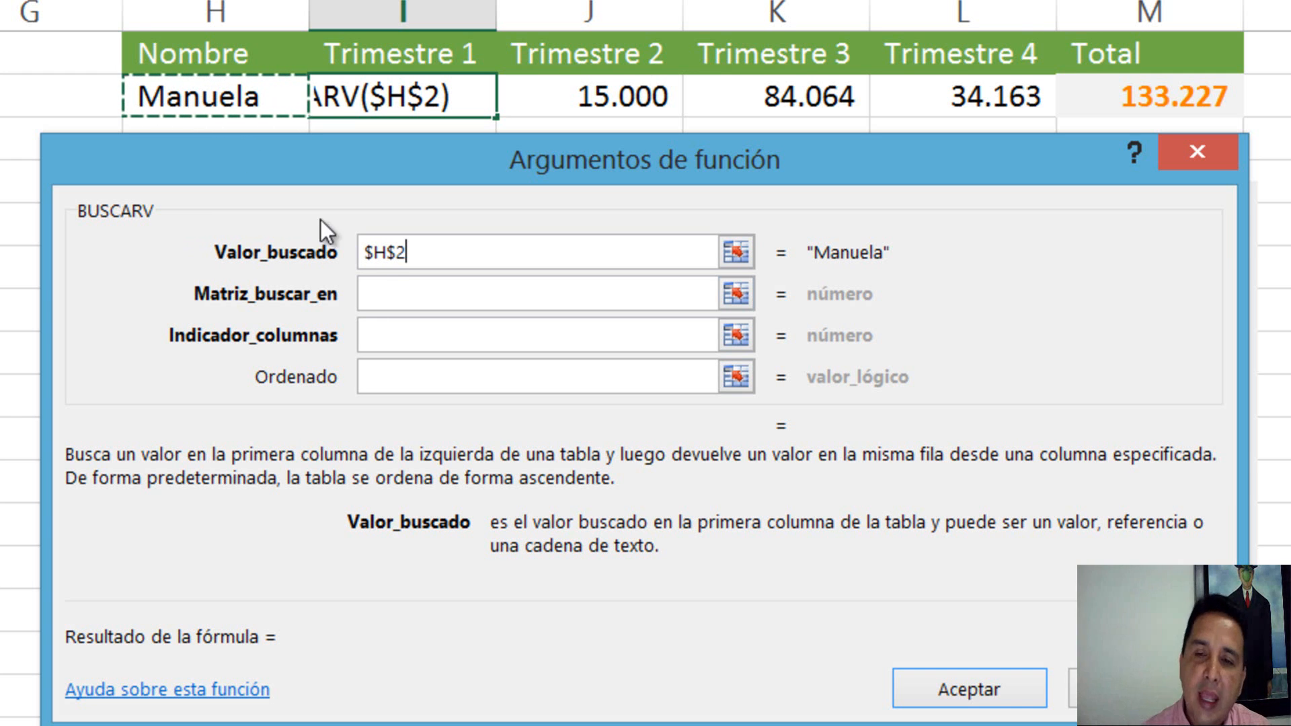
left_click(404, 290)
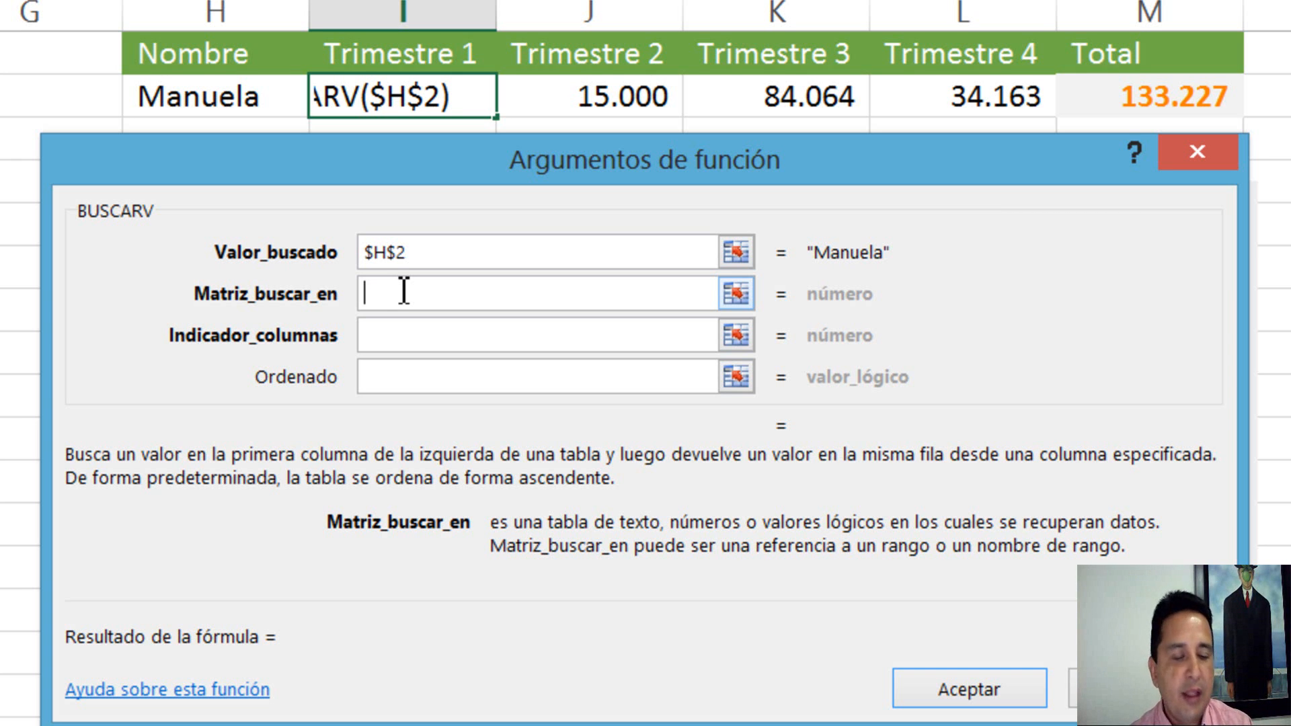
key("F3")
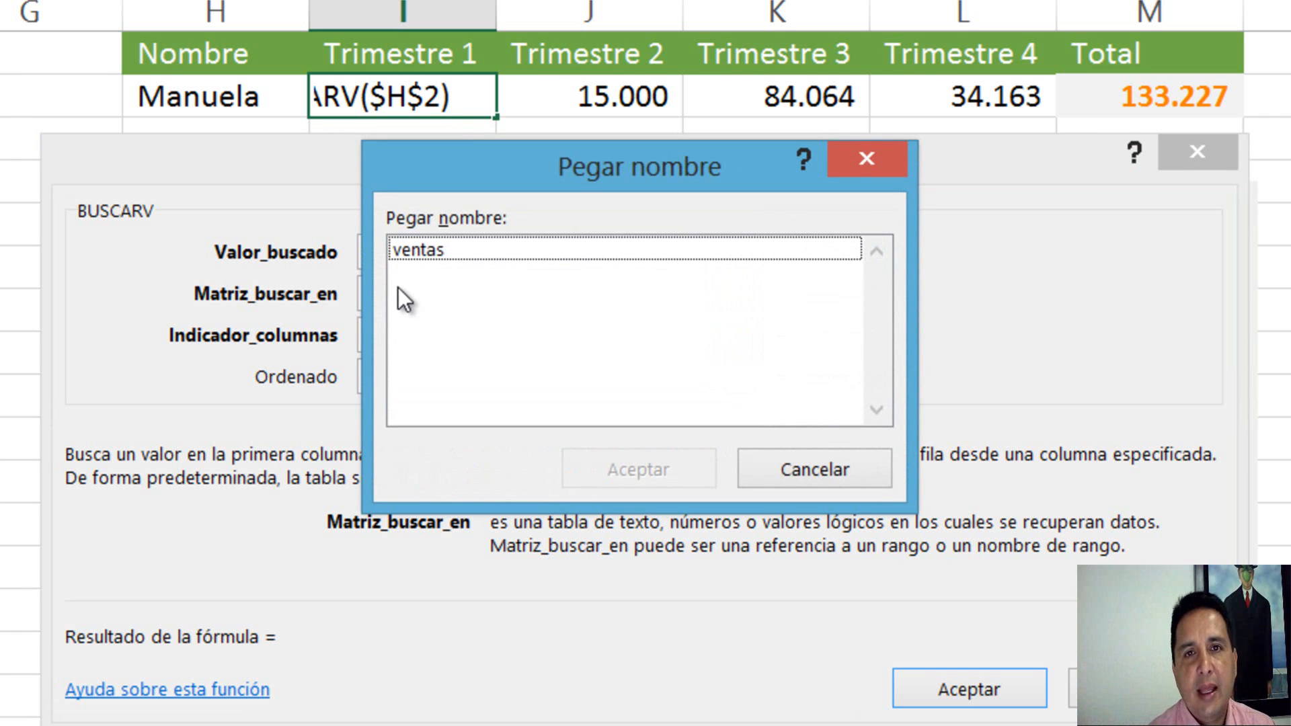
left_click(423, 250)
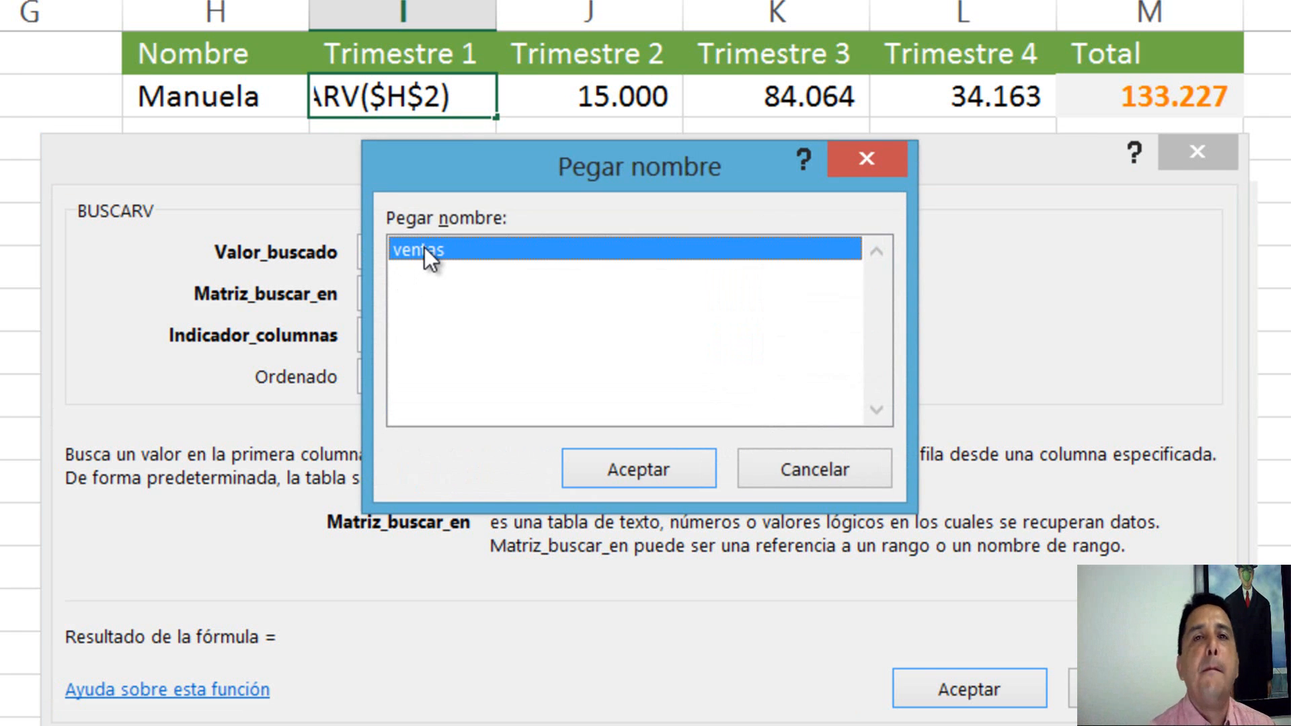
left_click(609, 464)
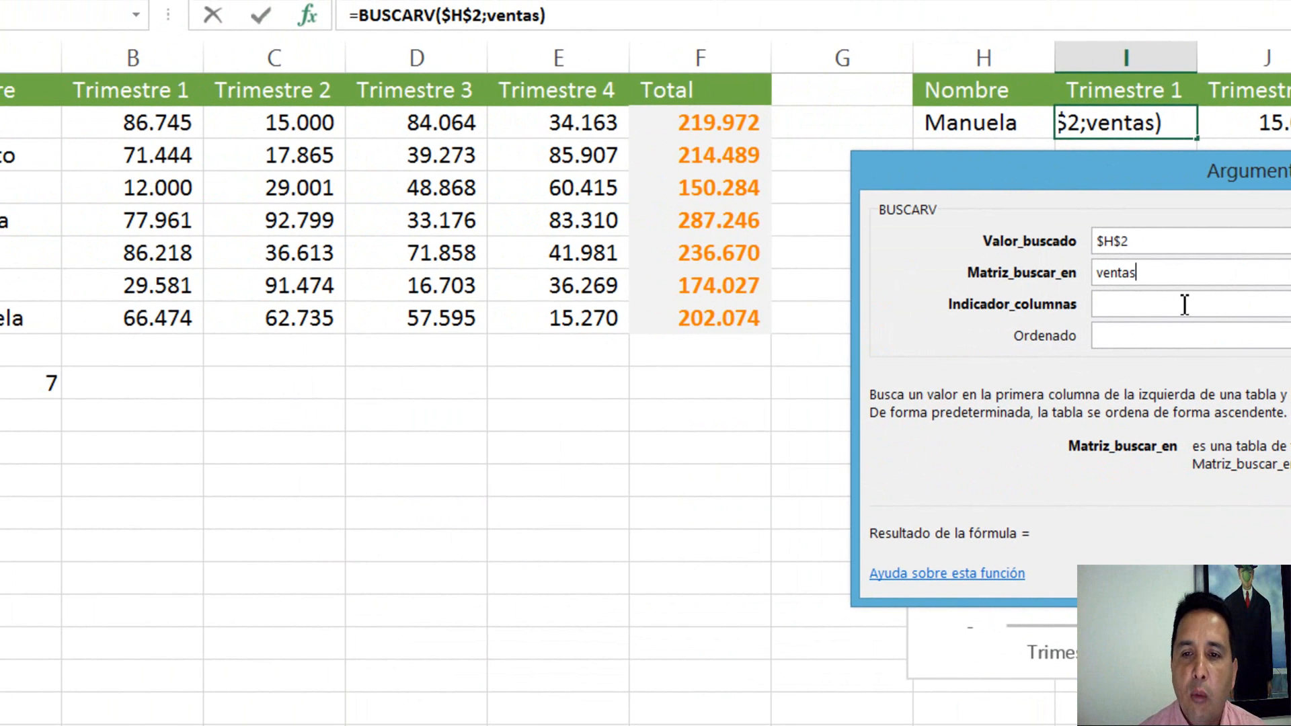
Step: Set Indicador_columnas to 2 and Ordenado to 0 for an exact match, and accept the BUSCARV formula in I2
left_click(1129, 302)
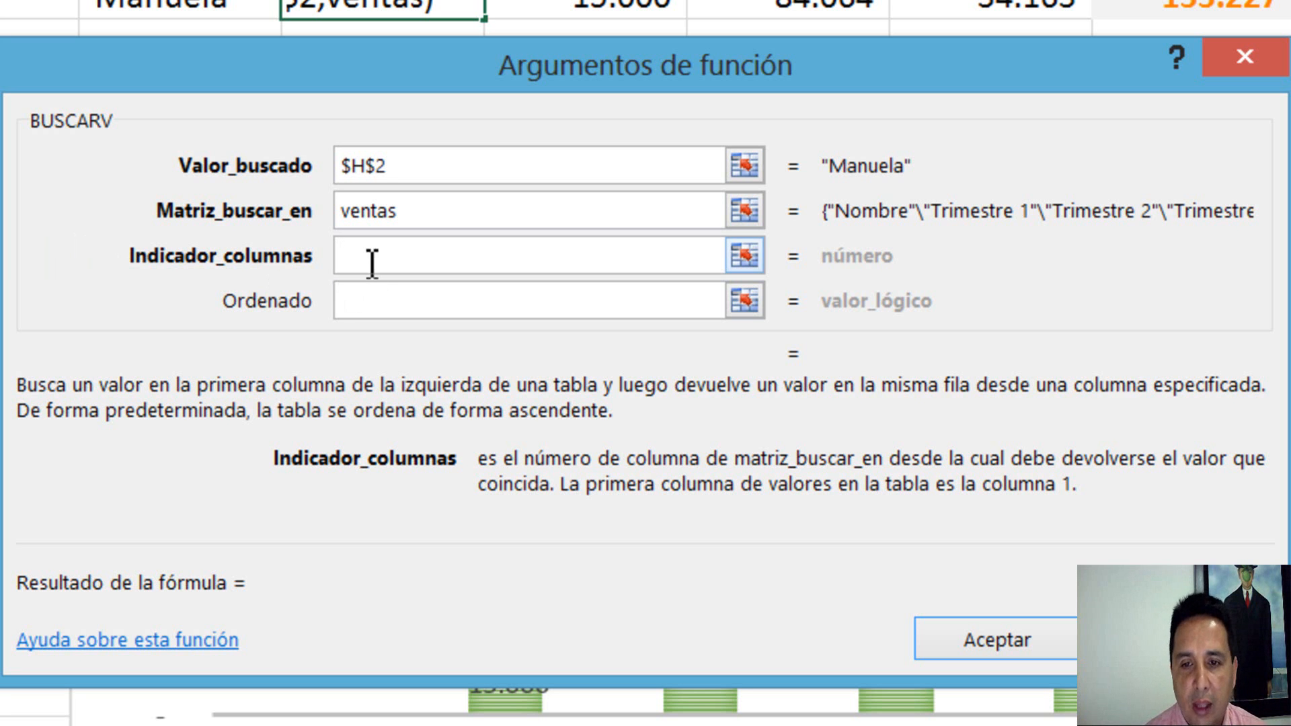
type("2")
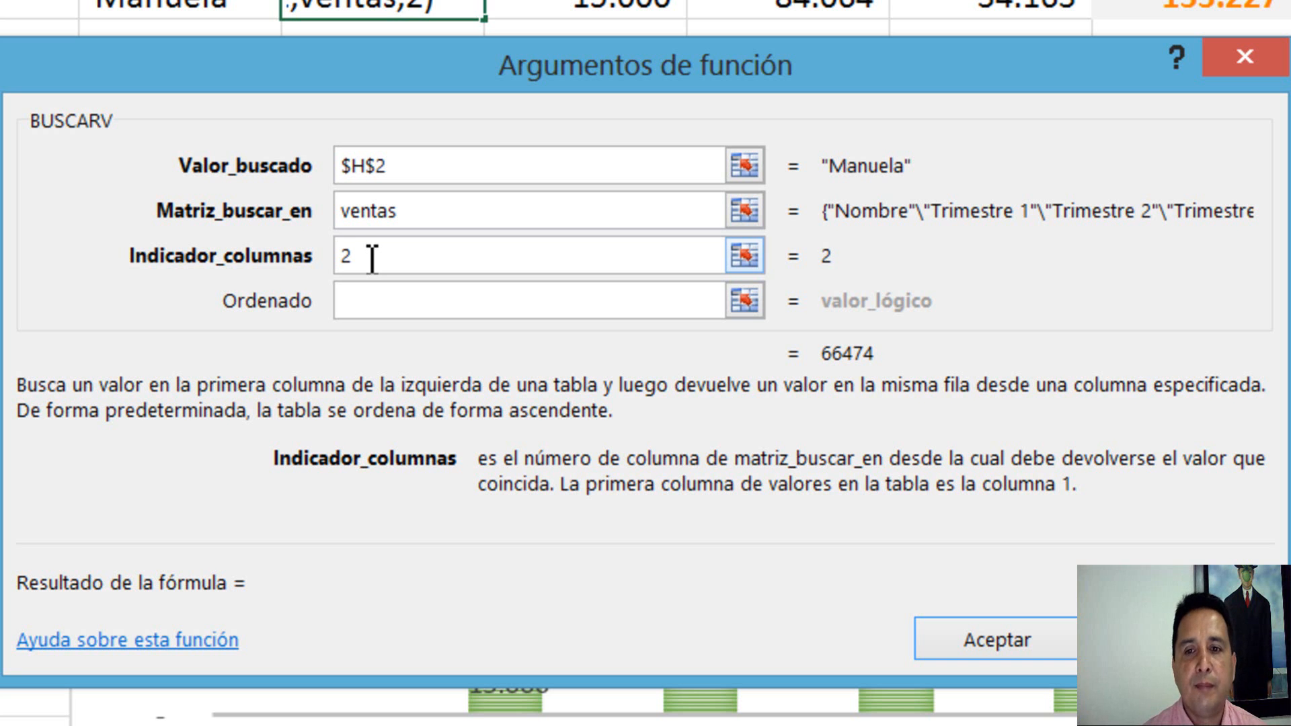
left_click(376, 311)
type("0")
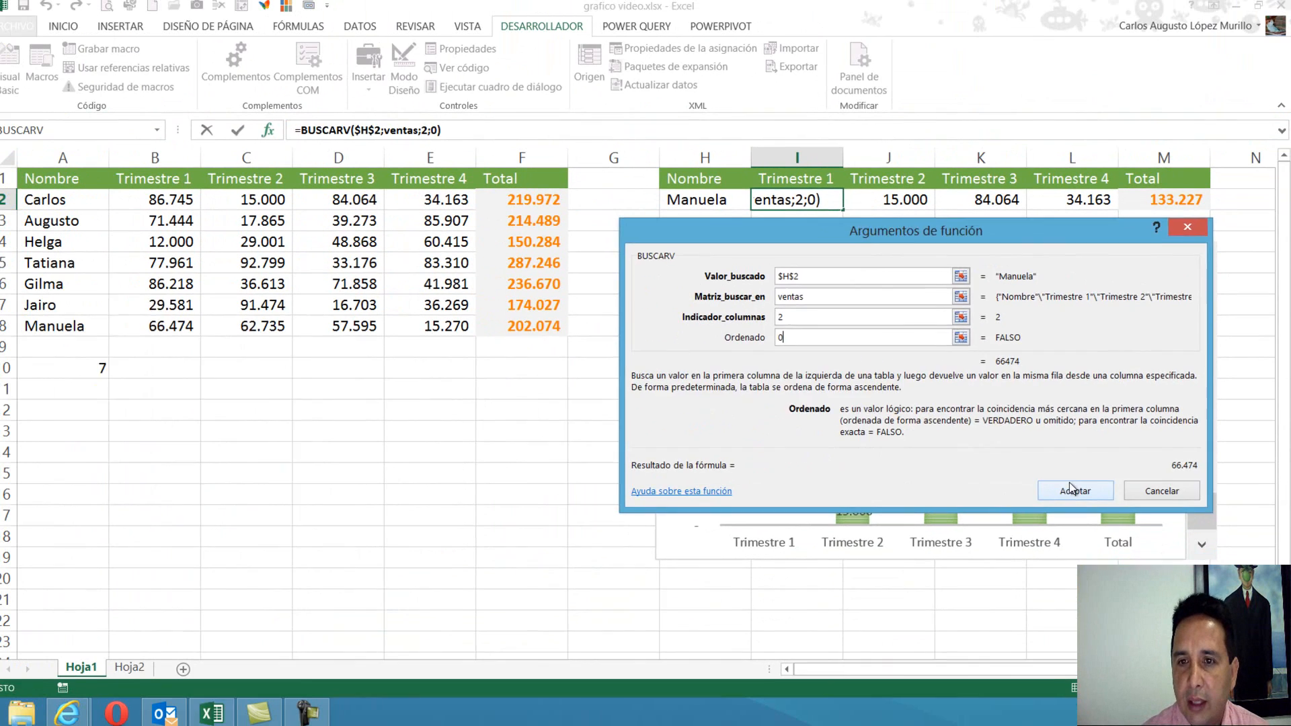
left_click(996, 639)
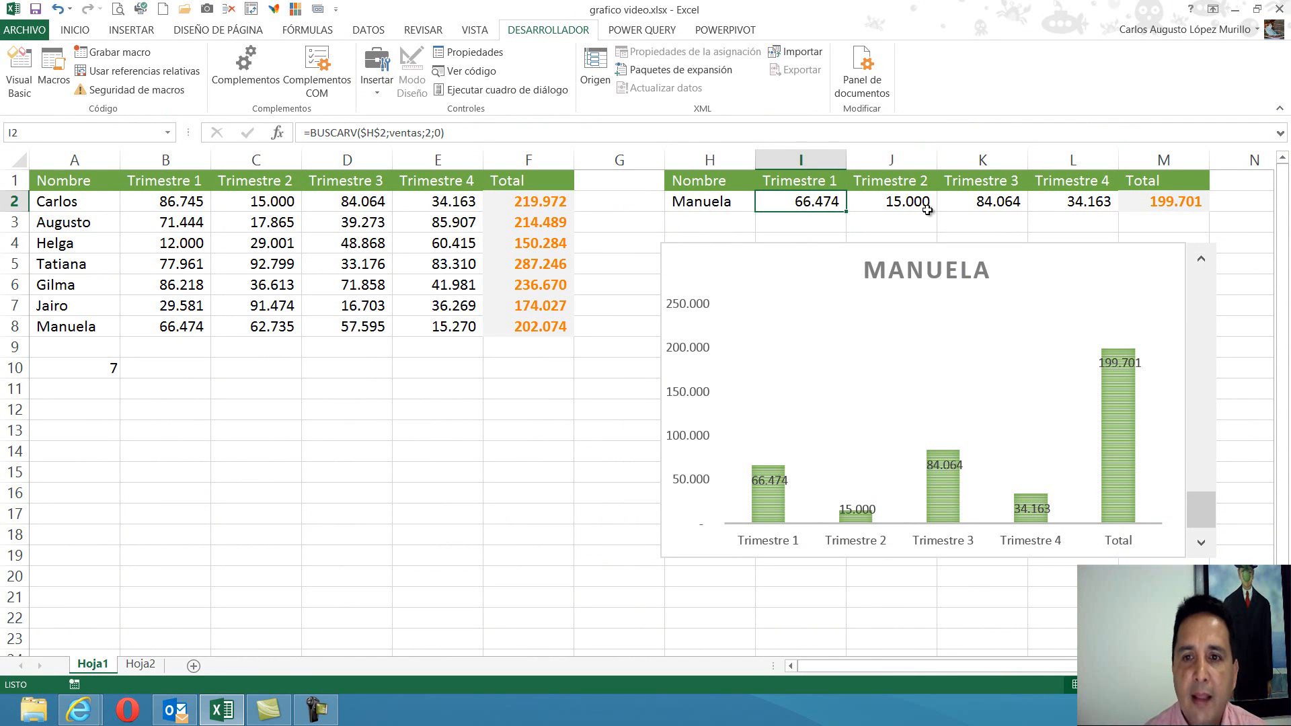
Step: Step the scroll bar to 6 and fill the BUSCARV formula from I2 across to L2, checking each copied cell
left_click(1200, 260)
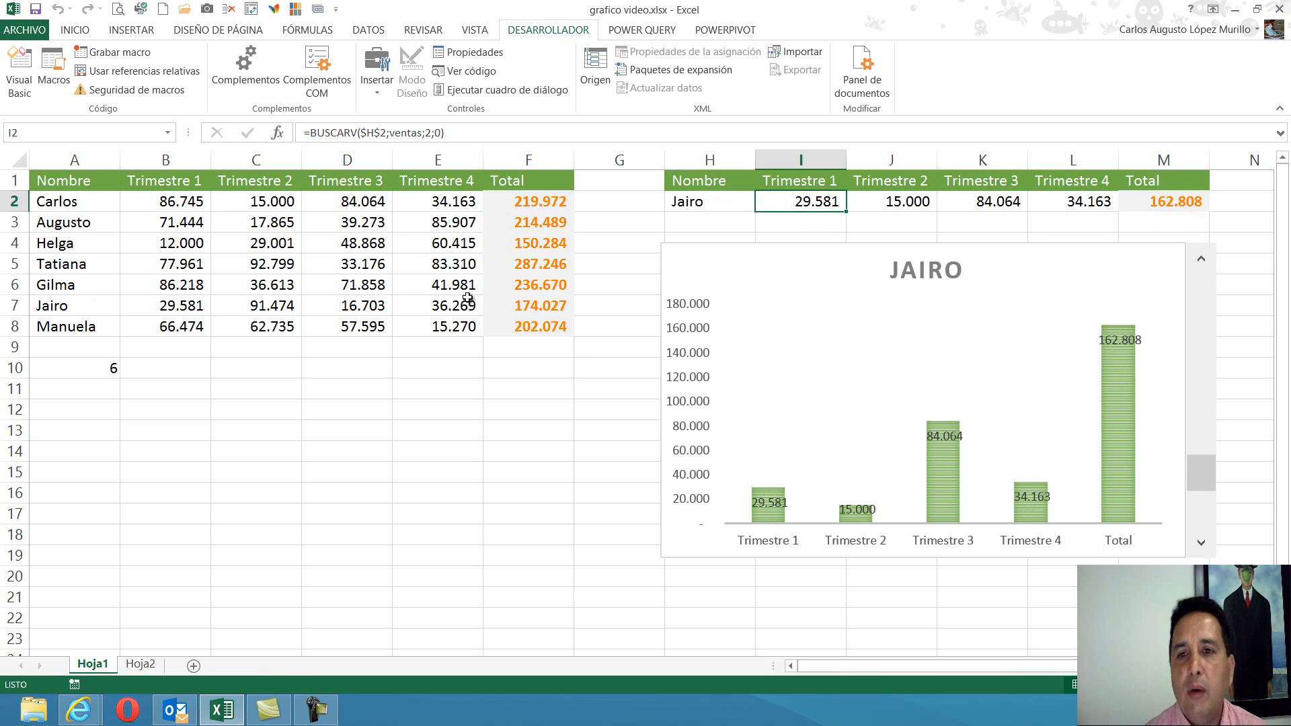
left_click_drag(845, 214, 1094, 216)
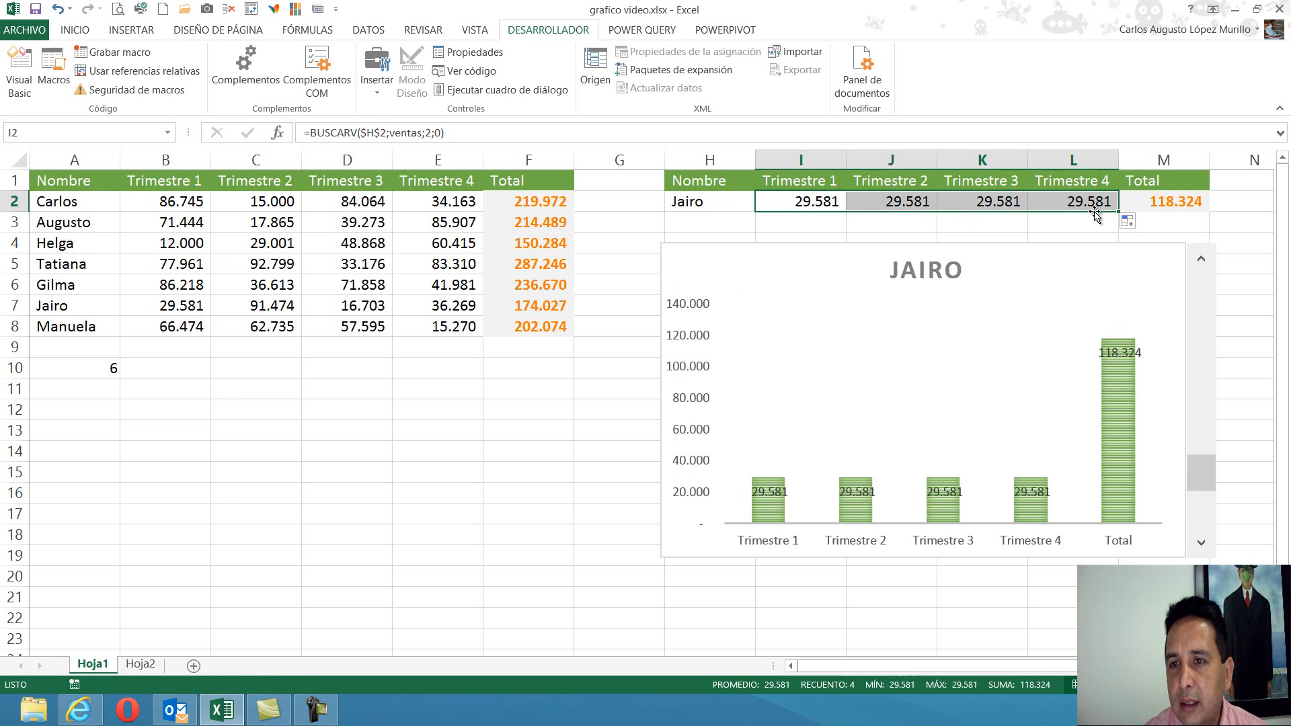
left_click(823, 203)
left_click(915, 202)
left_click(988, 201)
left_click(1069, 202)
Step: Set the column index in J2's BUSCARV formula to 3 for Trimestre 2
left_click(915, 205)
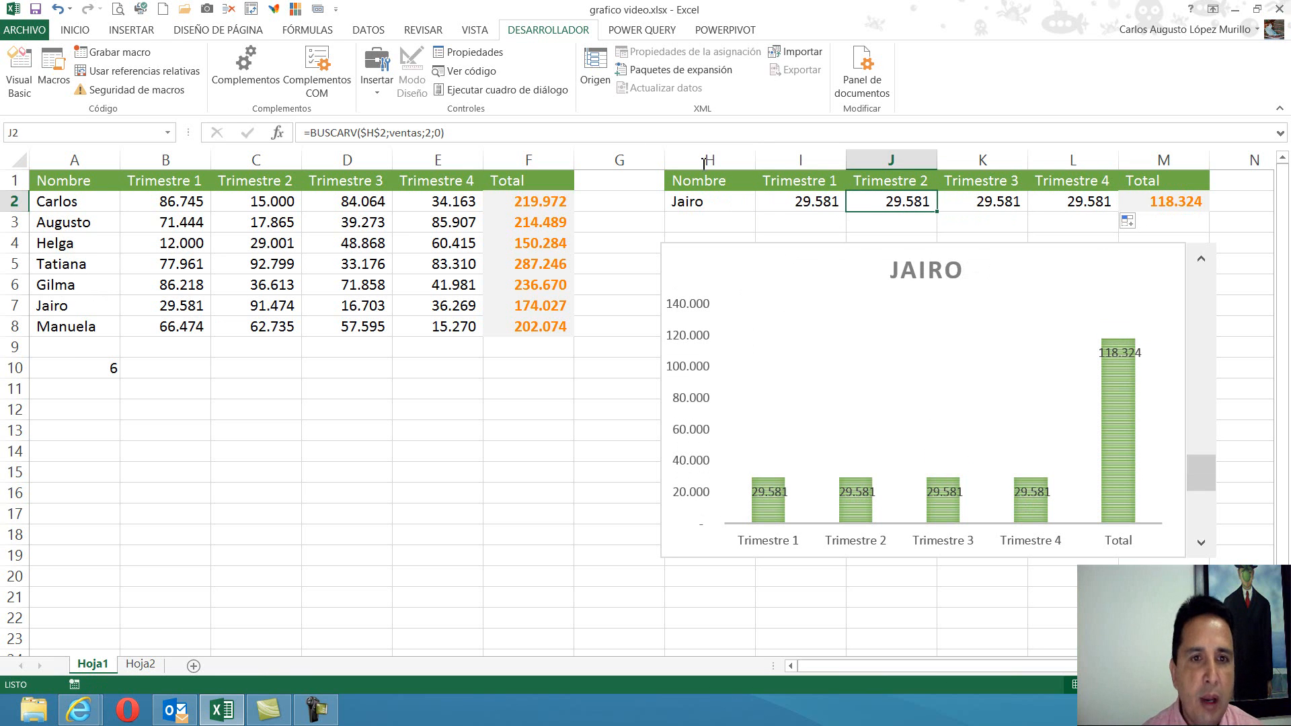
left_click(430, 133)
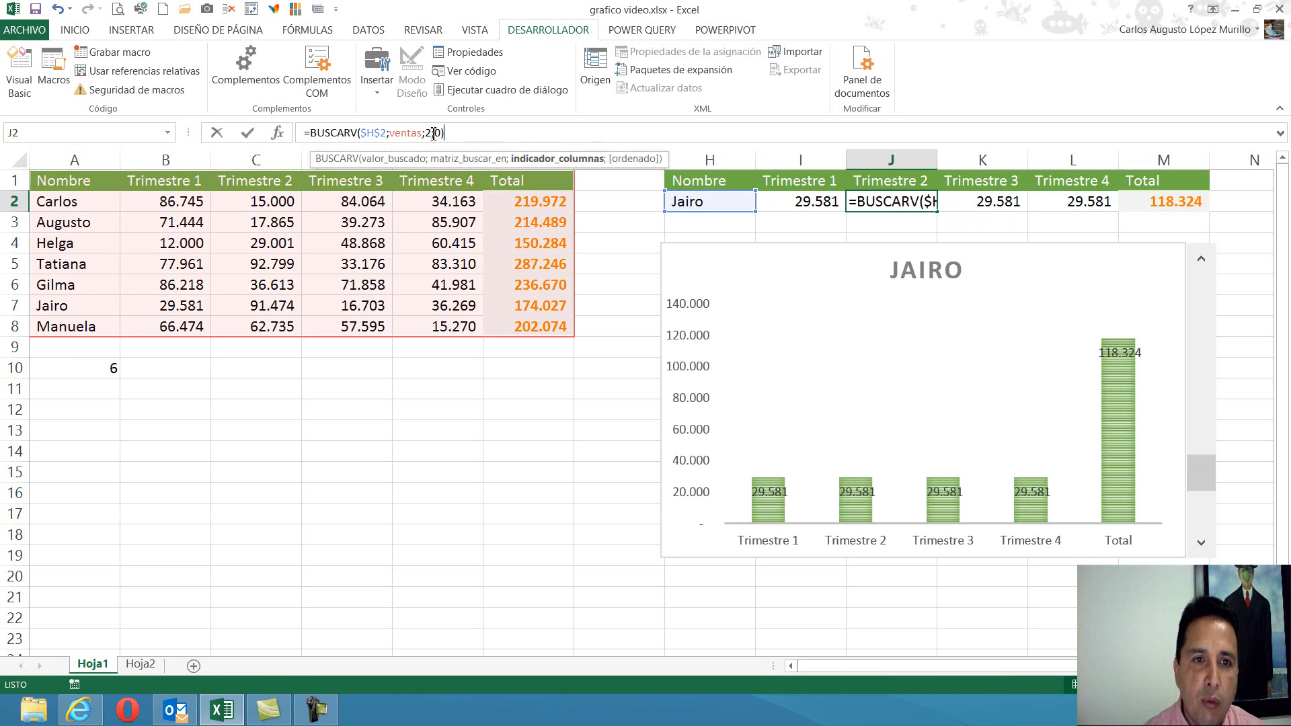
key("BackSpace")
type("3")
key("Return")
Step: Set the column index in K2's BUSCARV formula to 4 for Trimestre 3
left_click(983, 200)
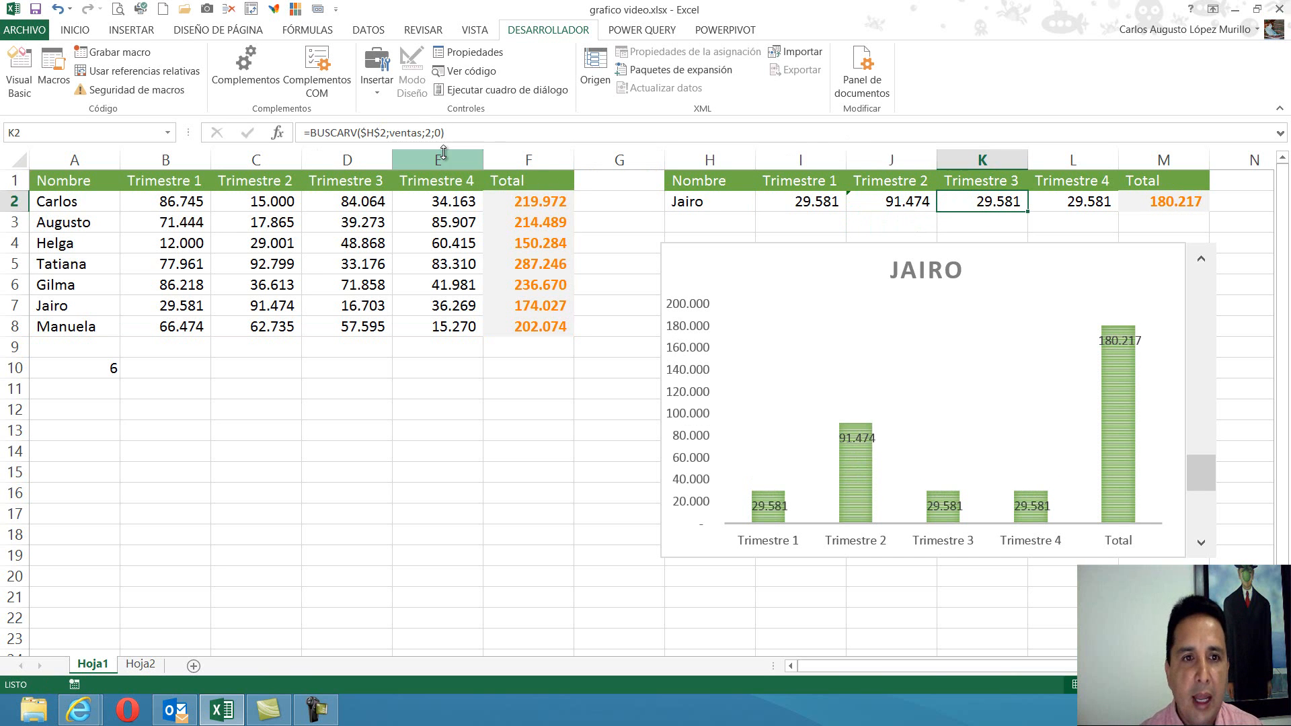
left_click(432, 133)
key("BackSpace")
type("4")
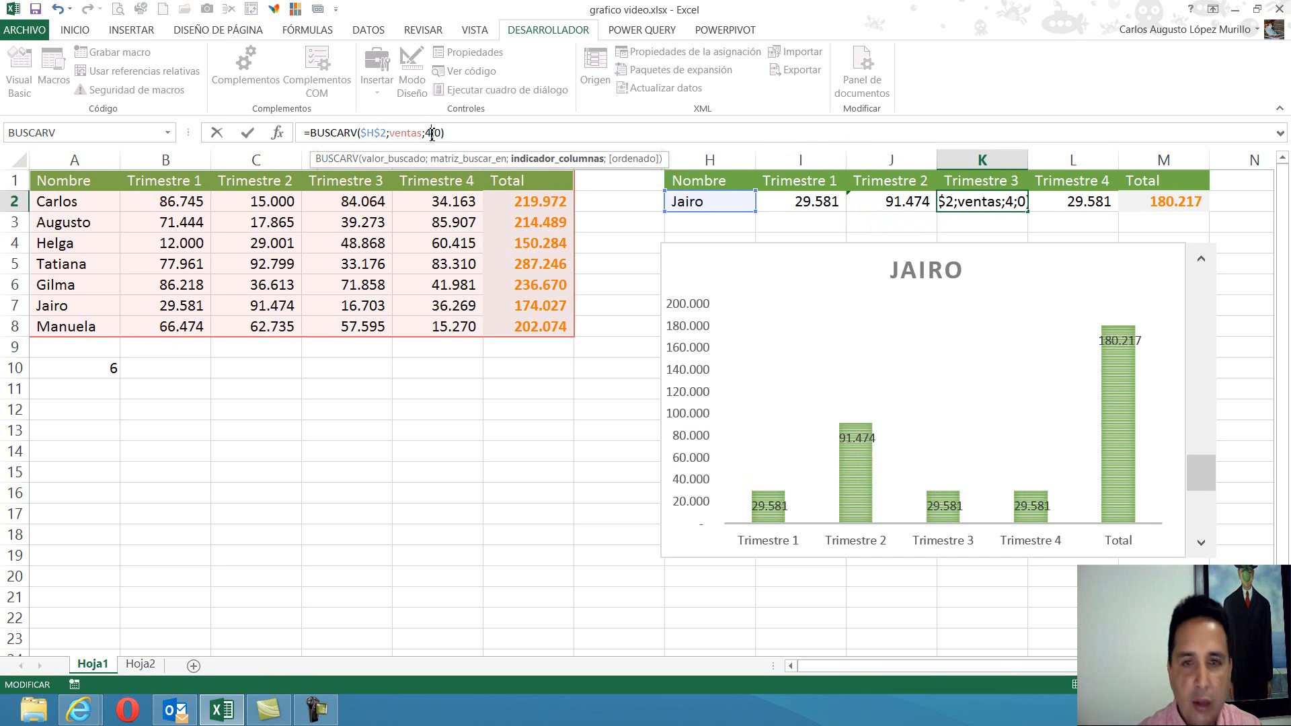
key("Return")
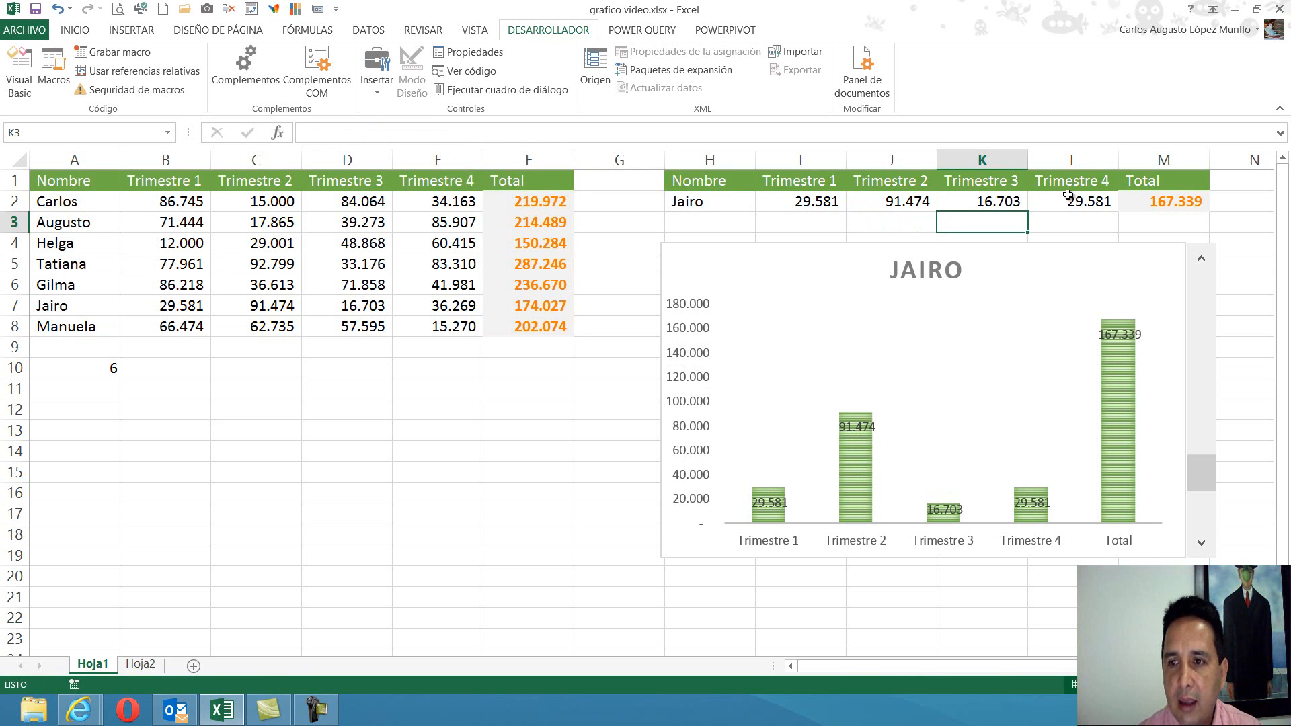
Step: Set the column index in L2's BUSCARV formula to 5 for Trimestre 4
left_click(1068, 197)
left_click(433, 133)
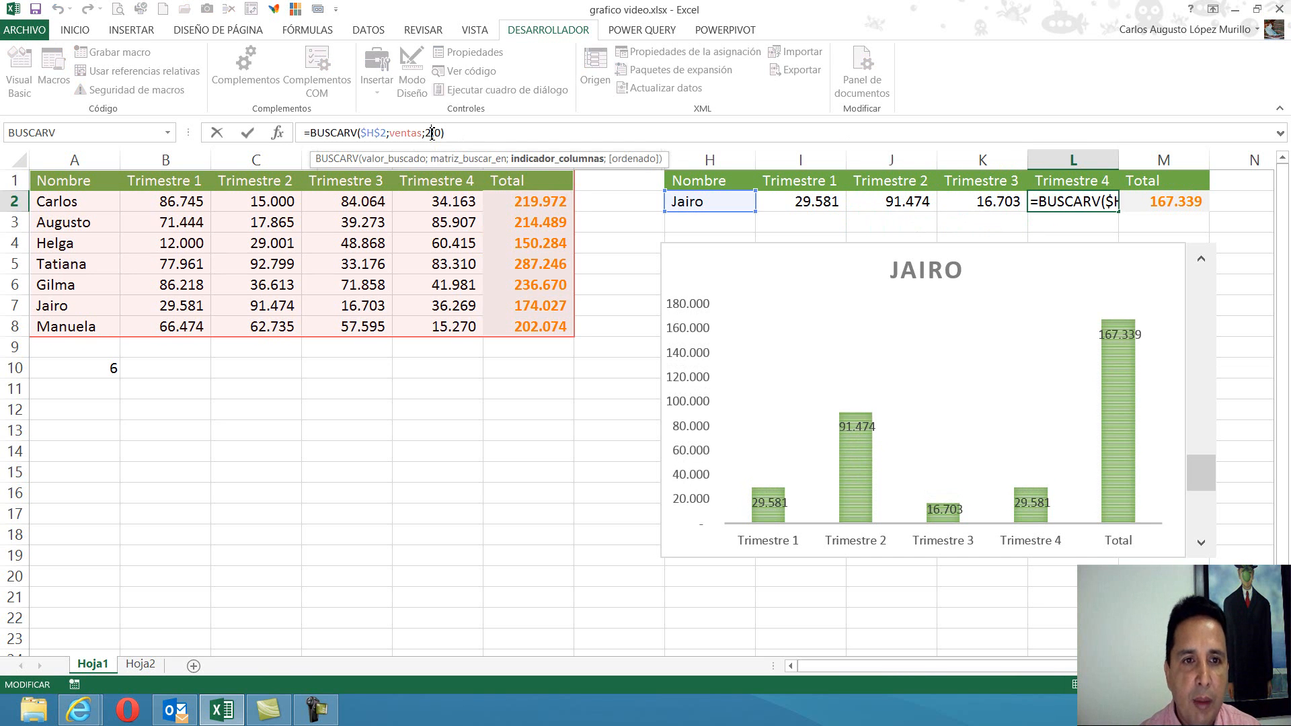
key("BackSpace")
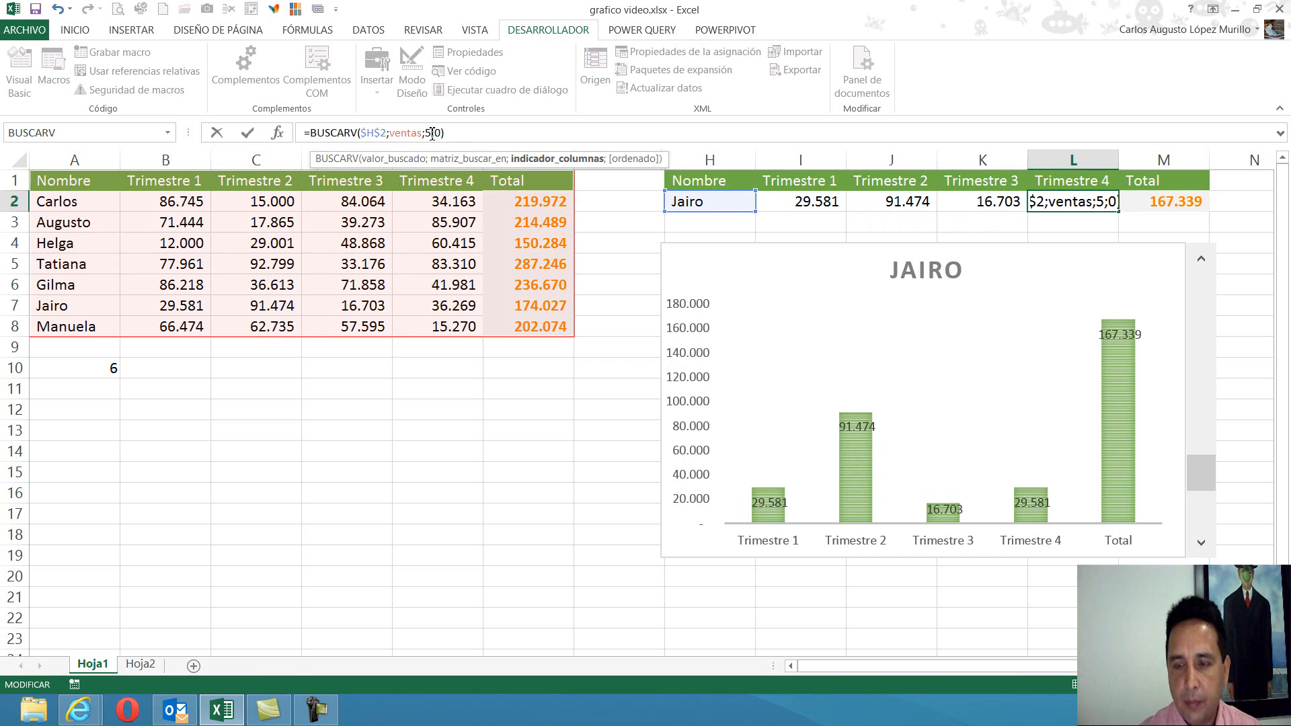
key("Return")
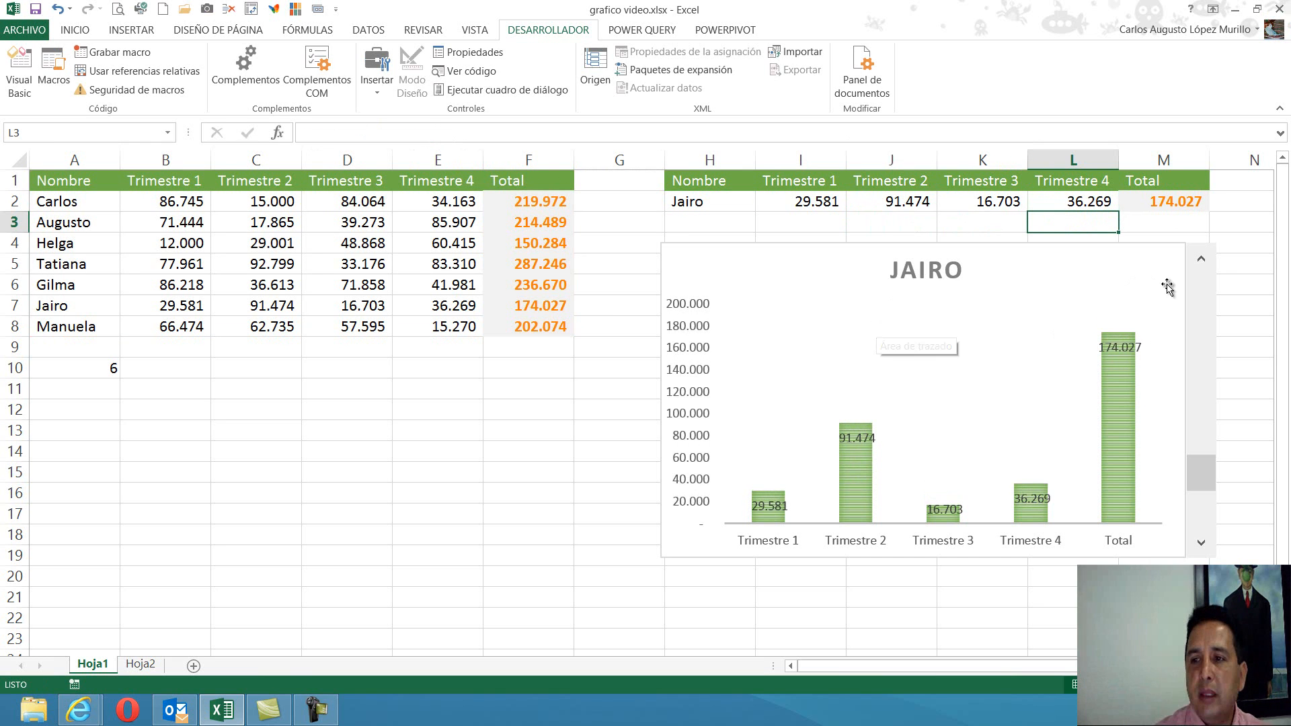
Step: Step the scroll bar back to 1 to check the chart and the lookup row for each person
left_click(1203, 262)
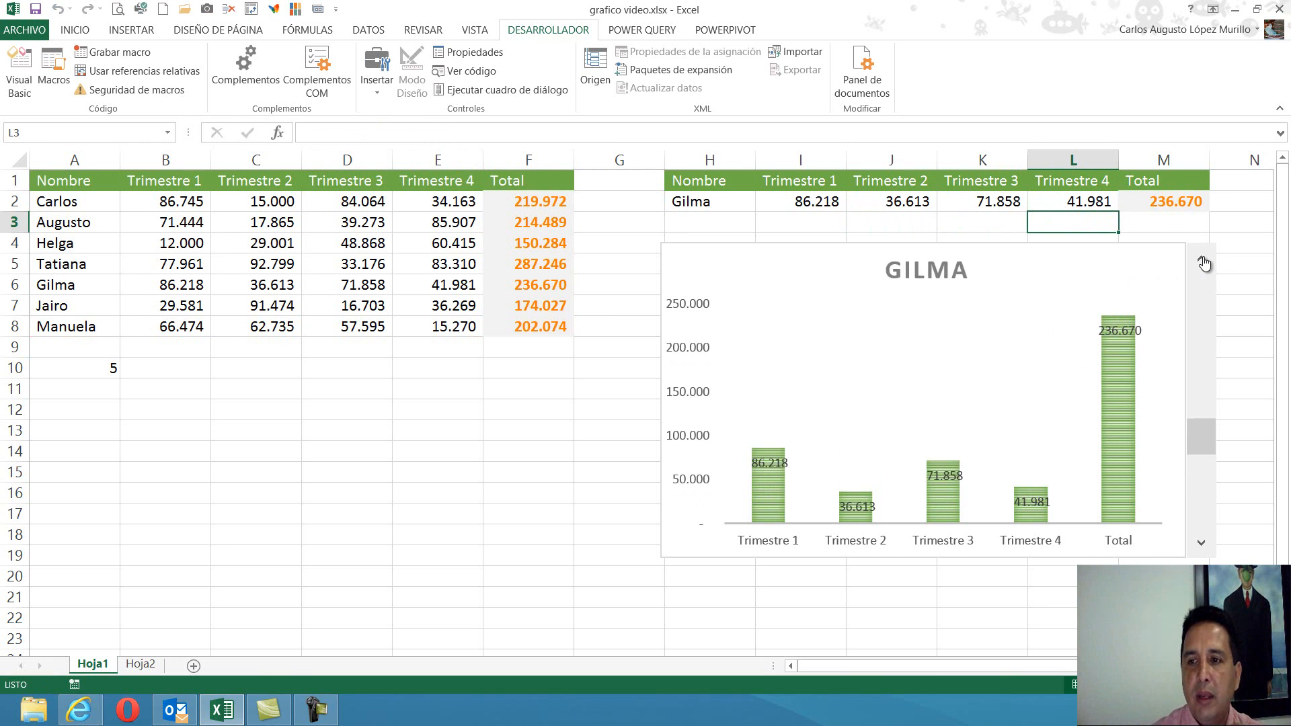
left_click(1203, 262)
left_click(1203, 262)
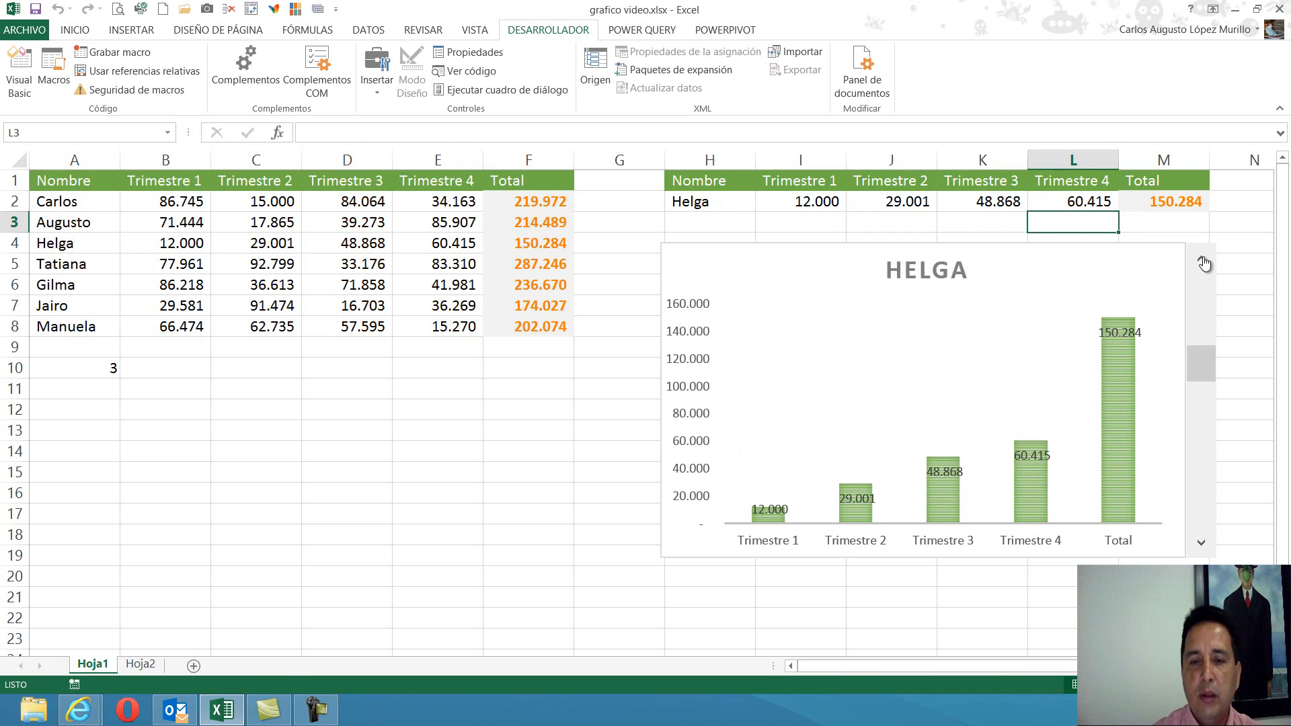
left_click(1202, 262)
left_click(1203, 262)
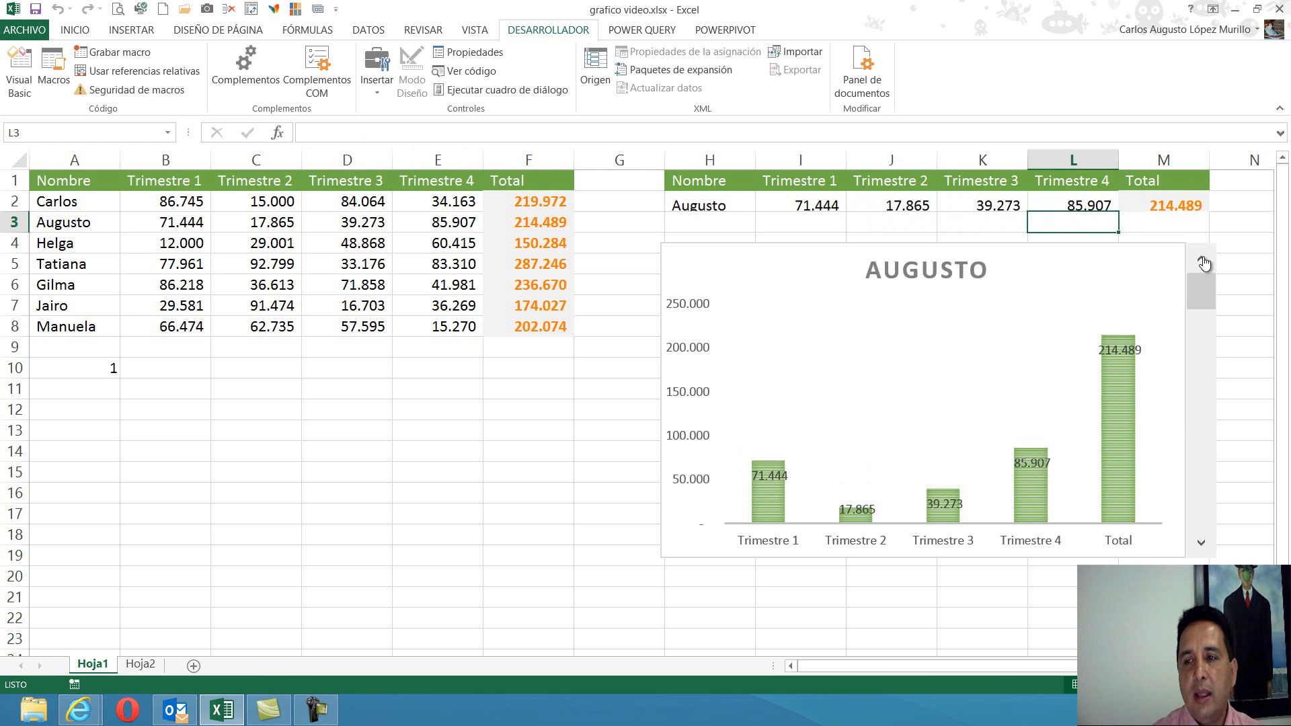
Step: Step the scroll bar forward to 7 to check the chart for the remaining people down the list
left_click(1203, 543)
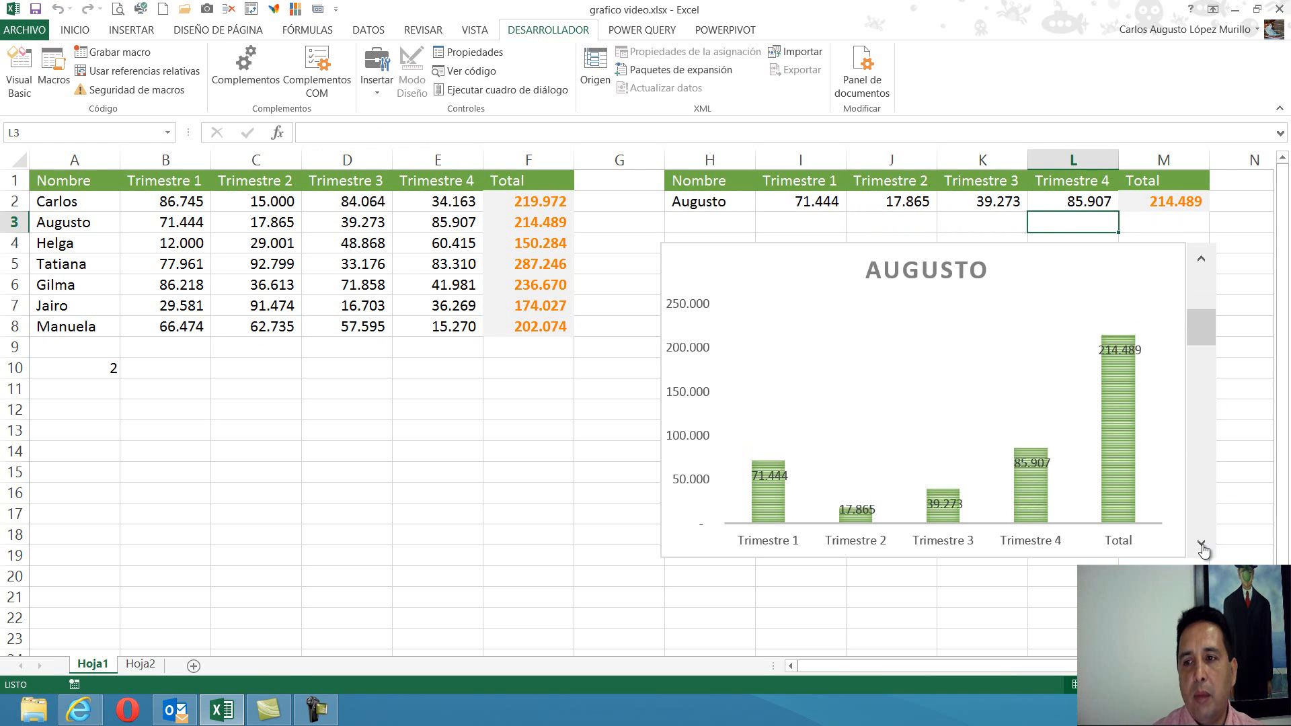
left_click(1203, 545)
left_click(1202, 545)
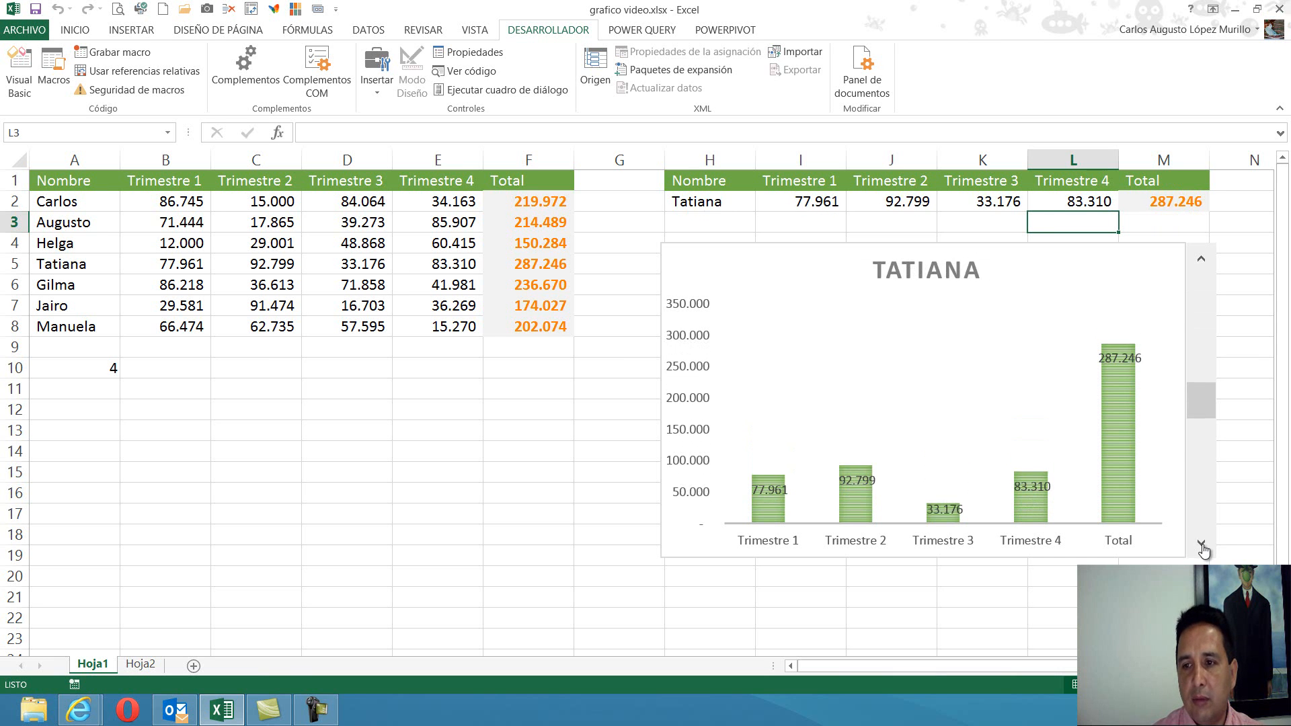
left_click(1202, 544)
left_click(1202, 545)
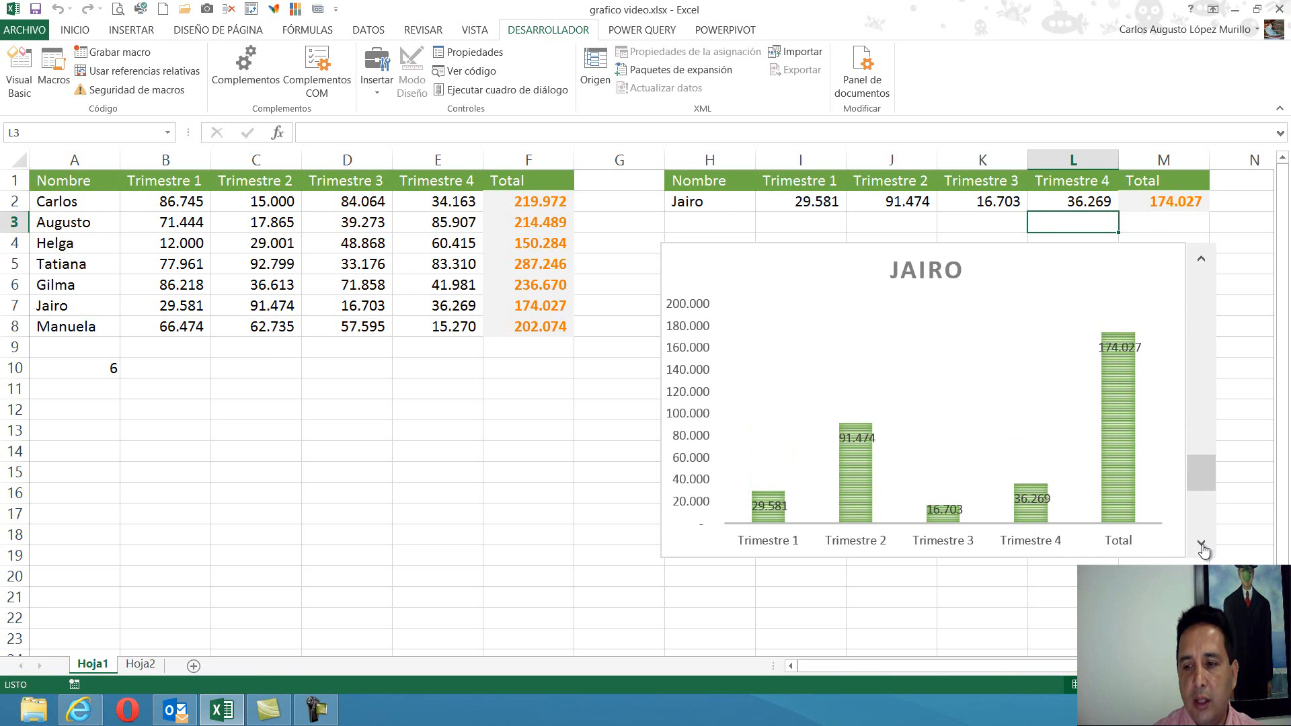
left_click(1202, 544)
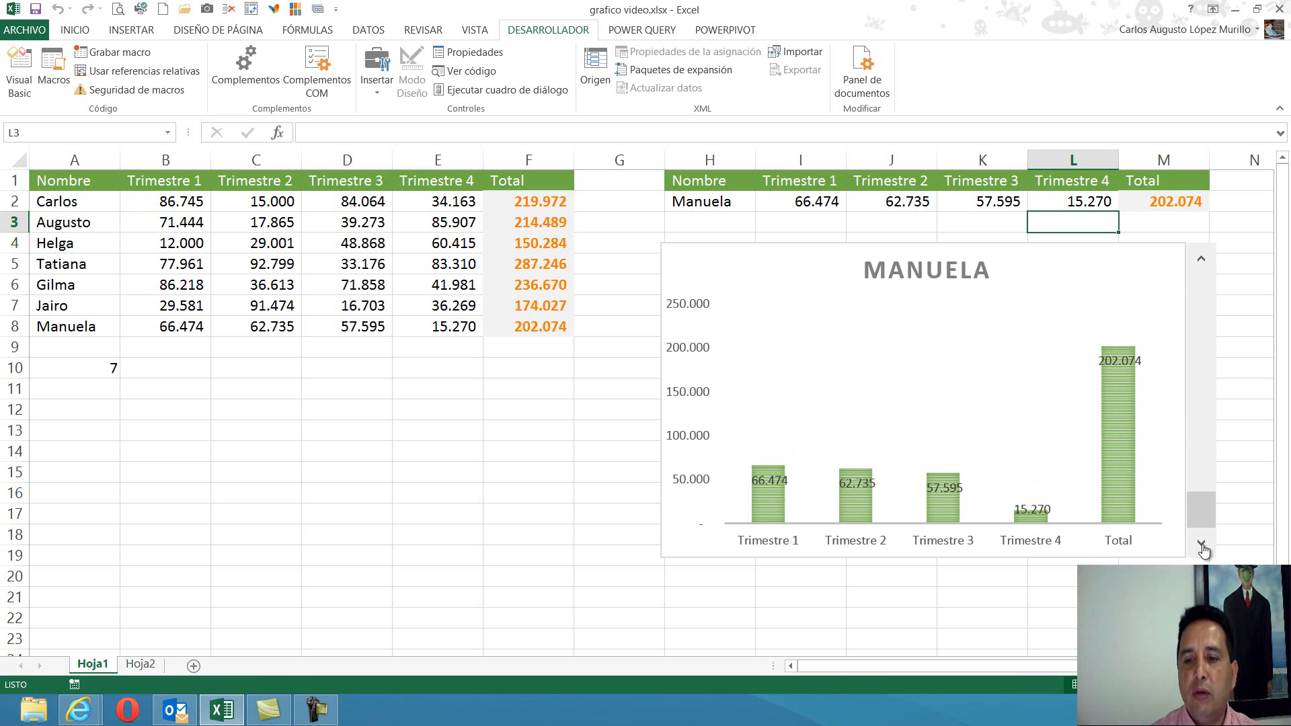
Step: Step the scroll bar back to 4 and compare the vertical axis scale between people
left_click(1203, 262)
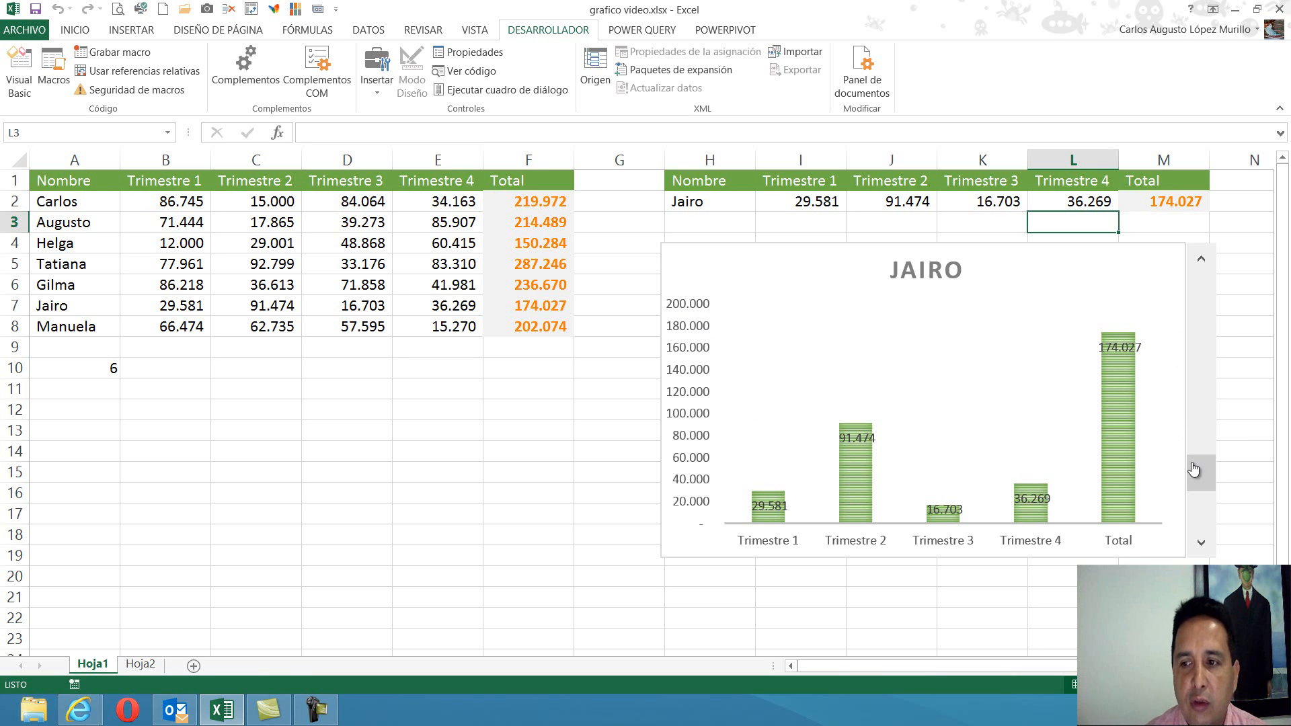
left_click(1201, 260)
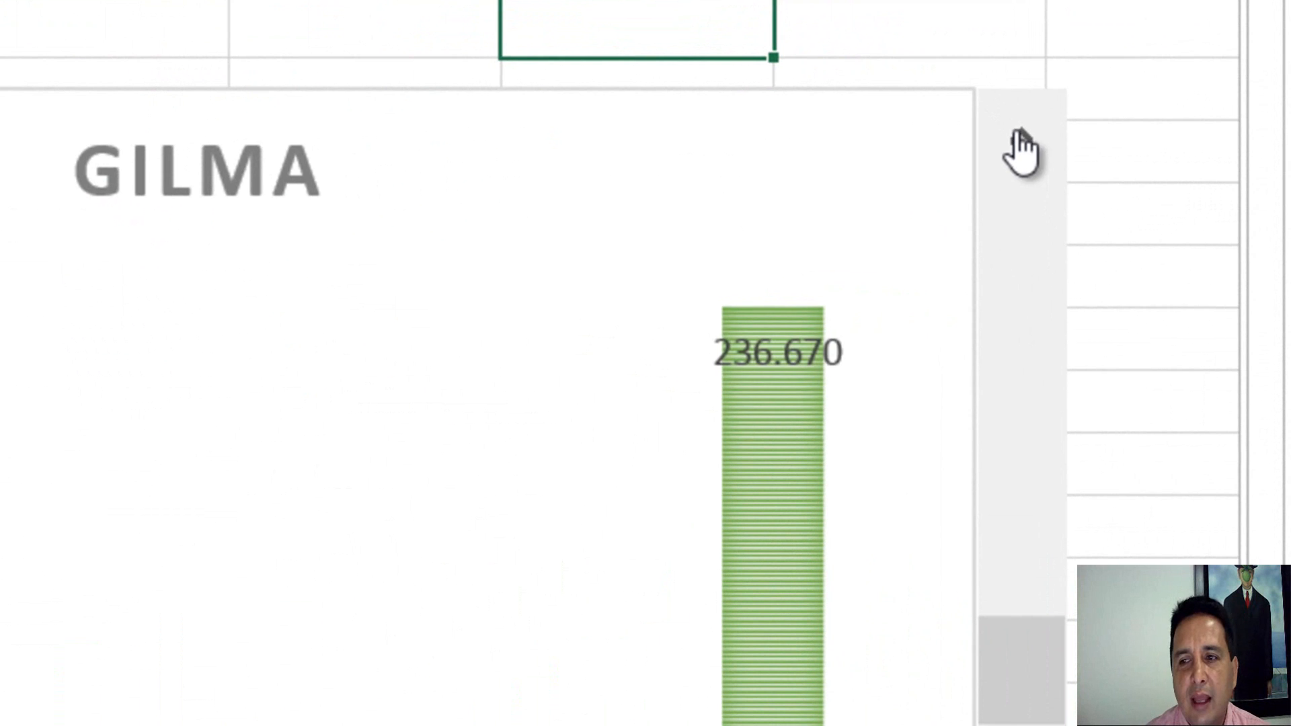
left_click(1201, 259)
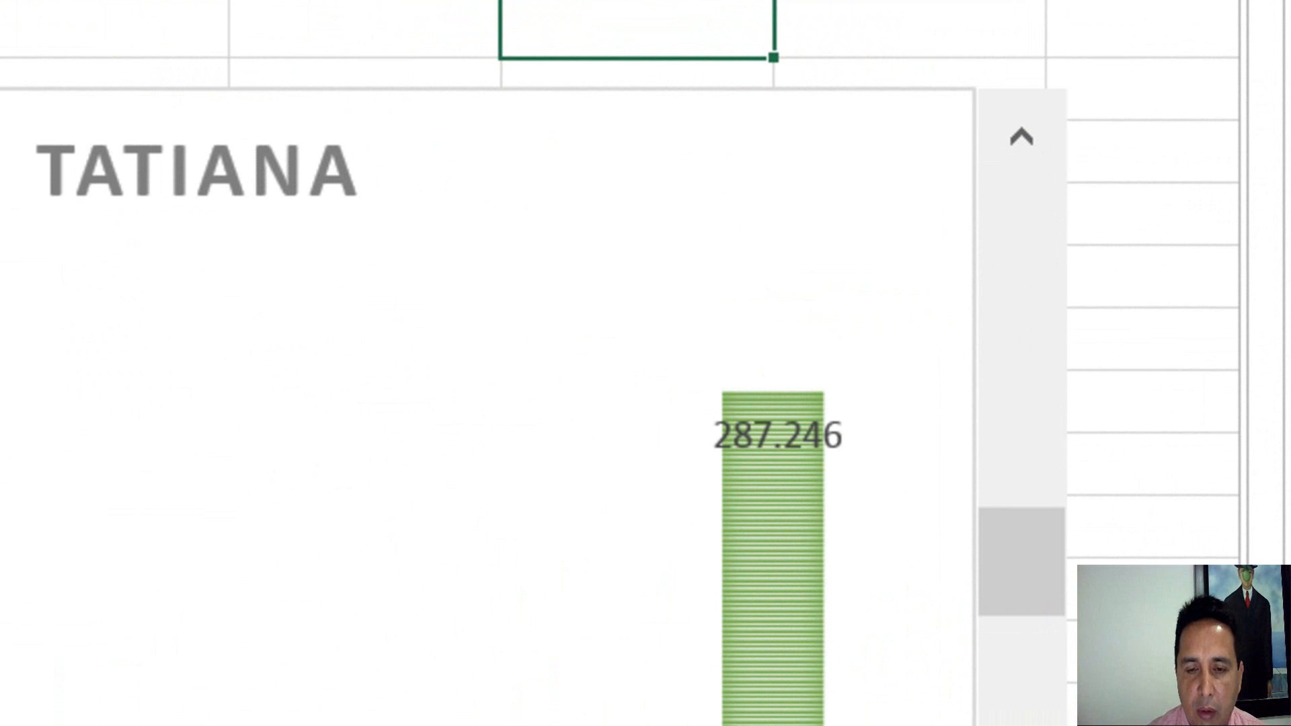
Step: Fix the chart's vertical axis limits at a minimum of 0 and a maximum of 350000
right_click(0, 455)
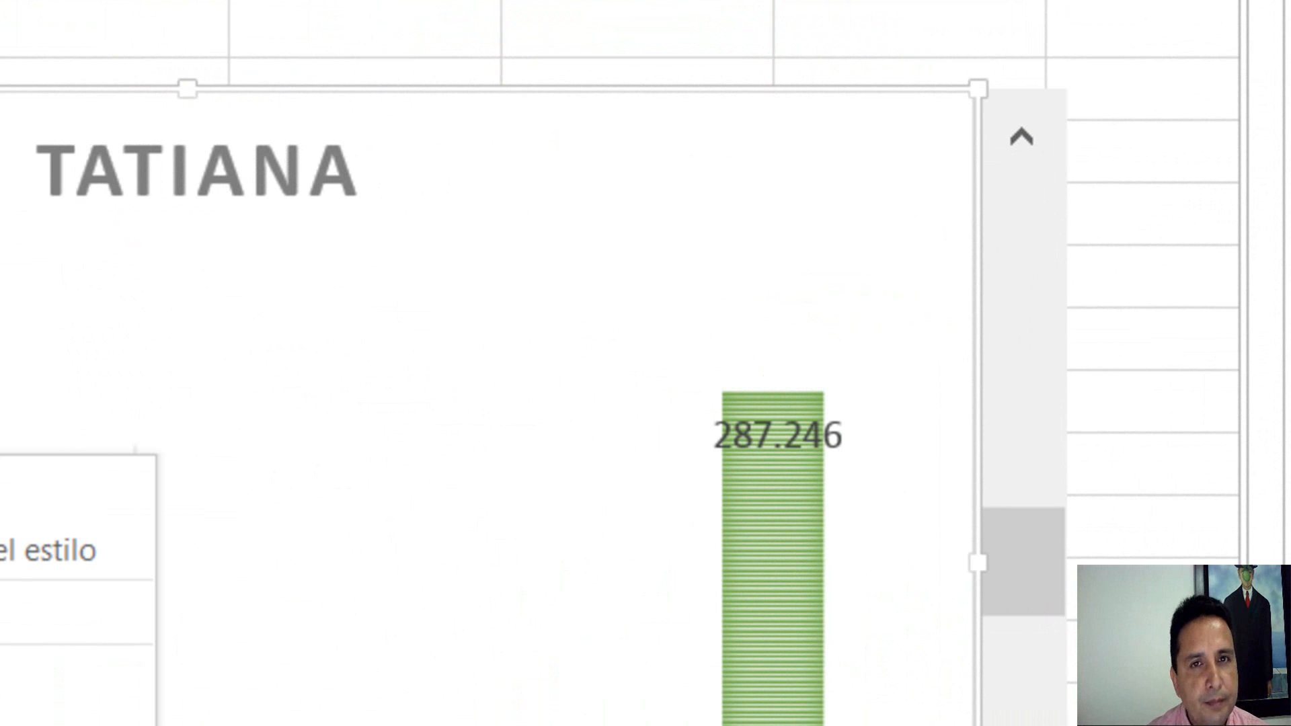
left_click(0, 720)
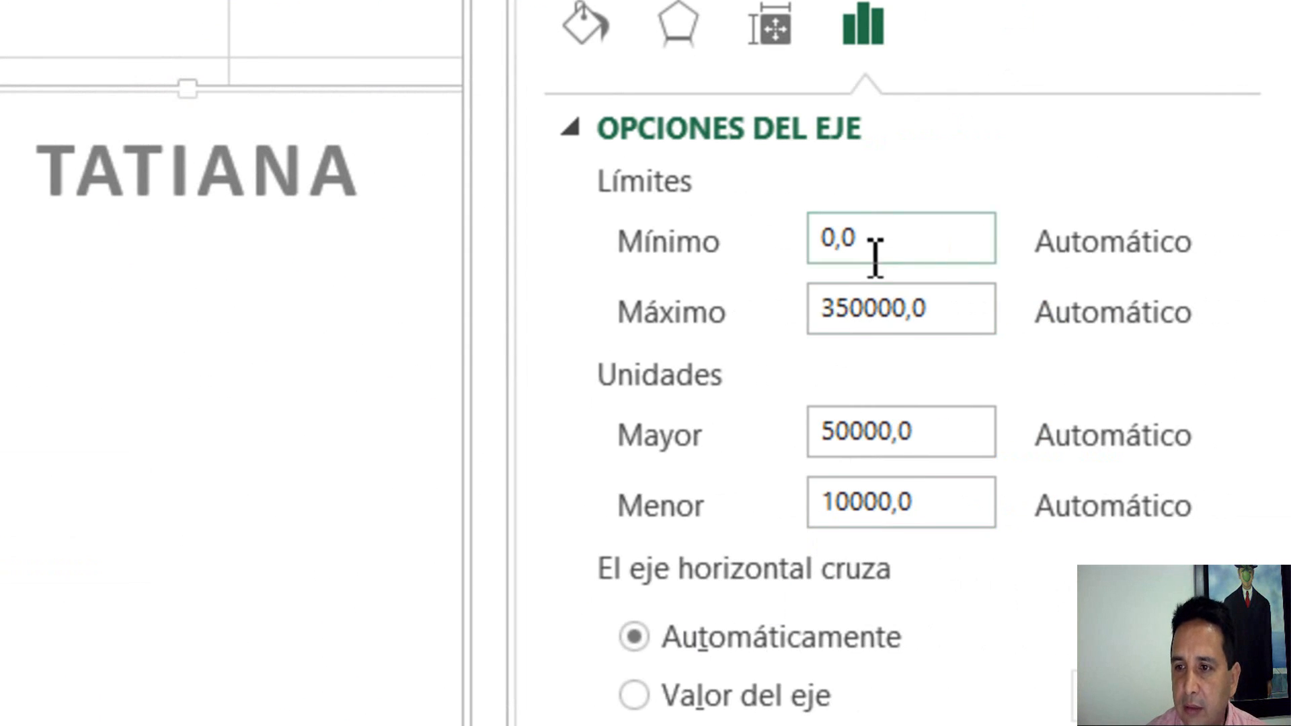
left_click_drag(874, 238, 777, 235)
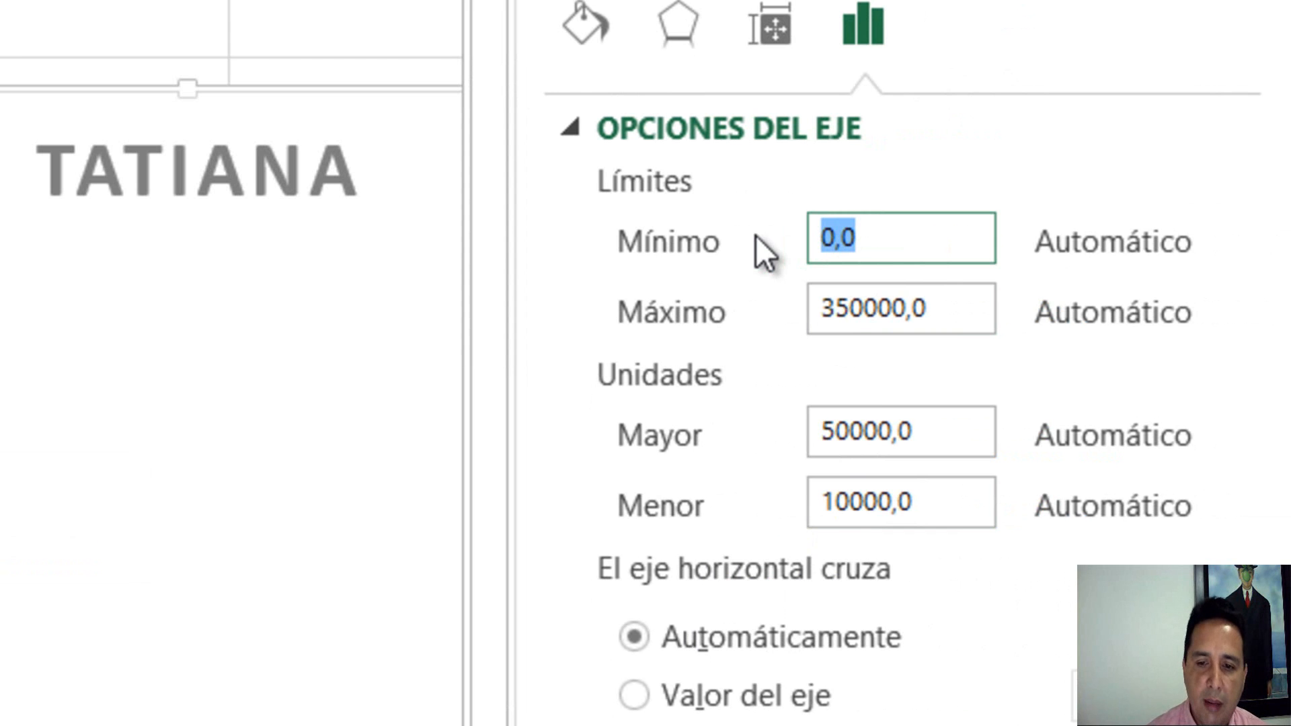
type("0")
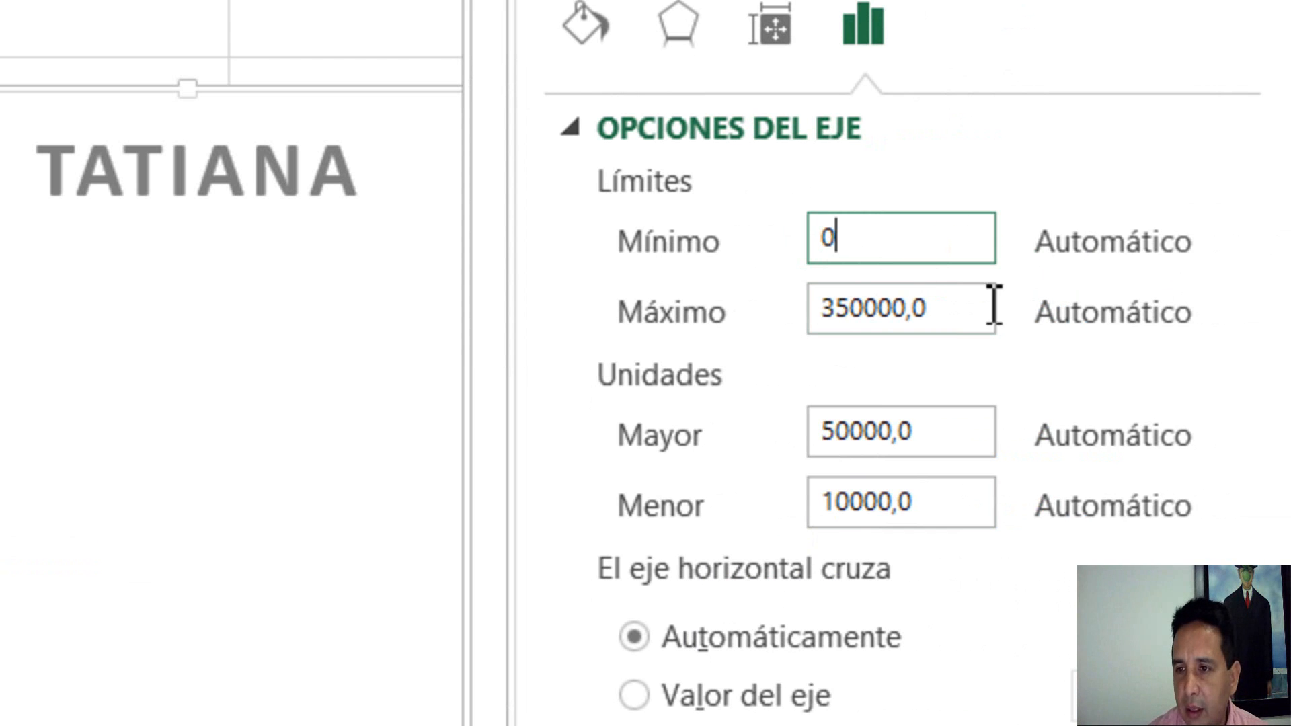
key("Tab")
type("350")
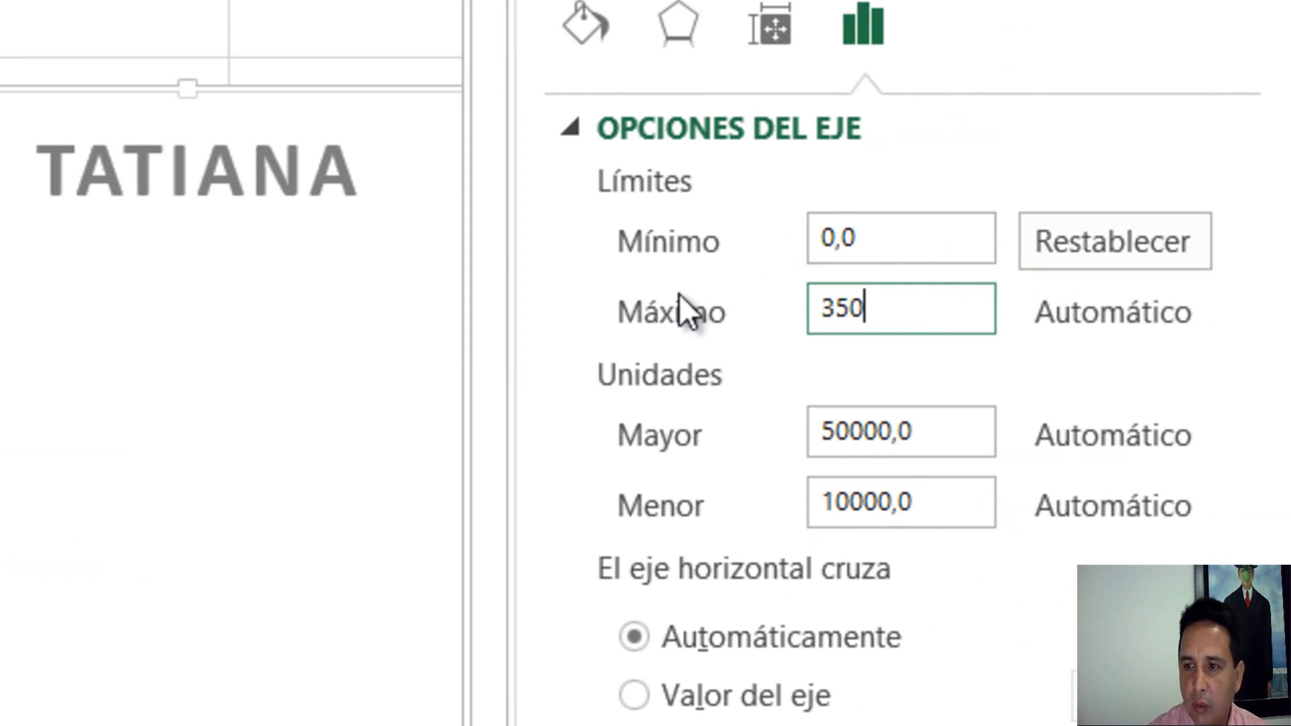
type("000")
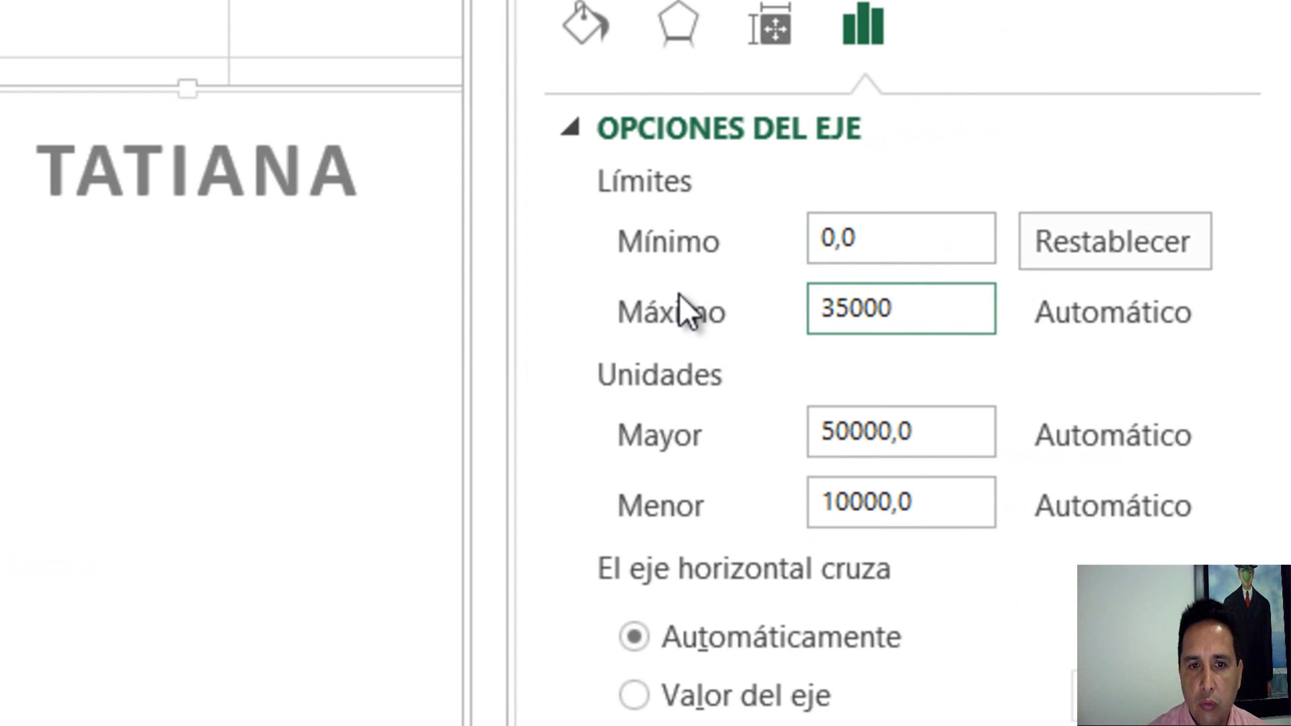
key("Return")
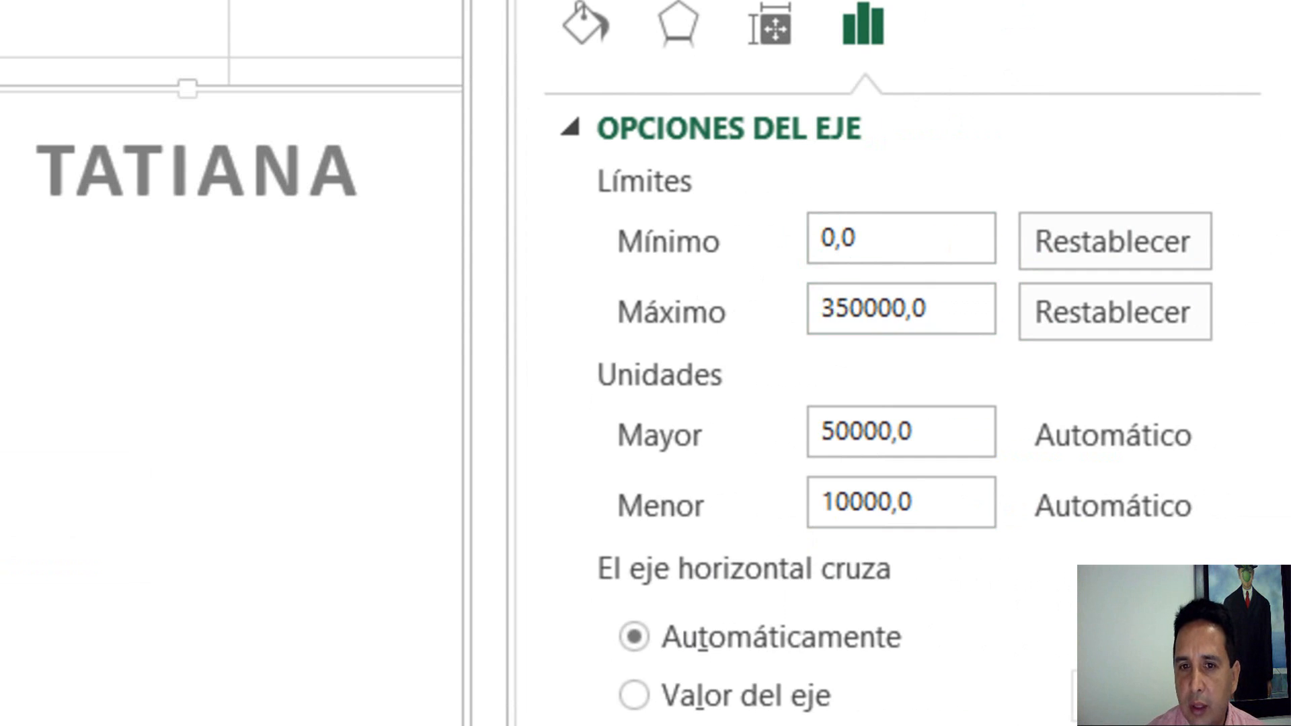
left_click(1138, 437)
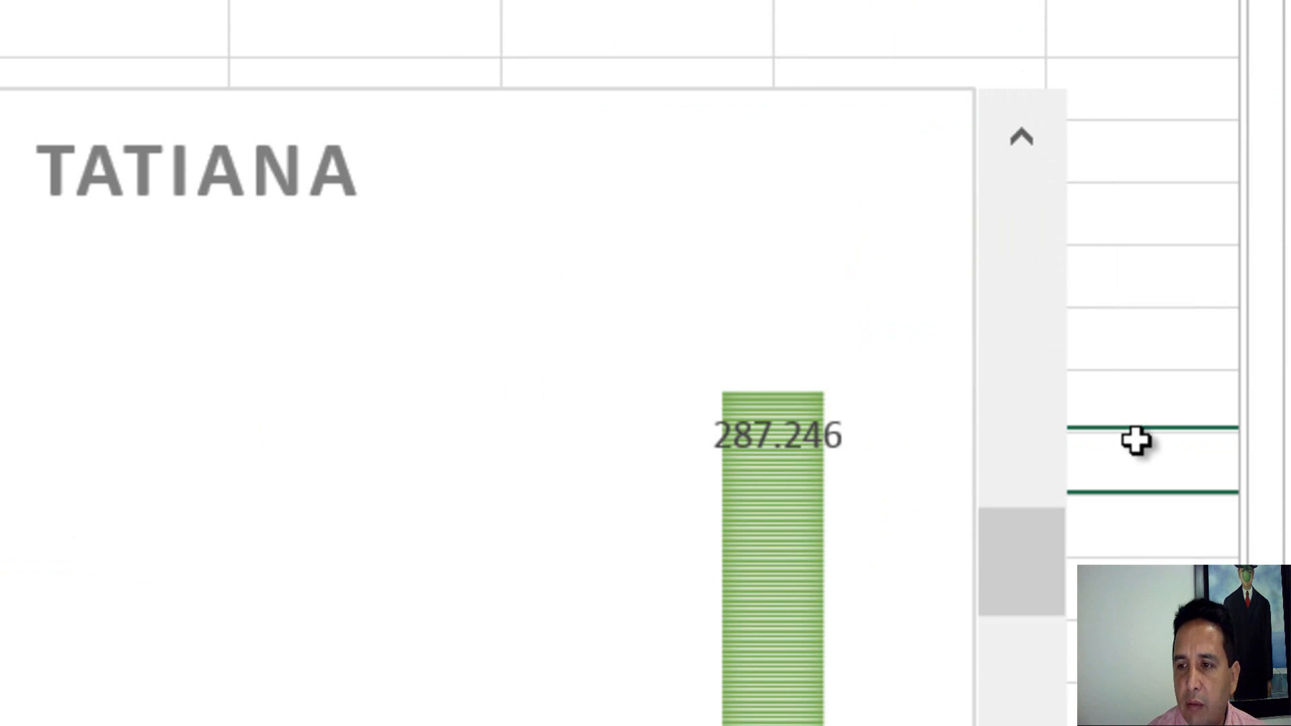
Step: Test the fixed axis scale by stepping the scroll bar to 3, on to 7, and back to 5
left_click(1023, 136)
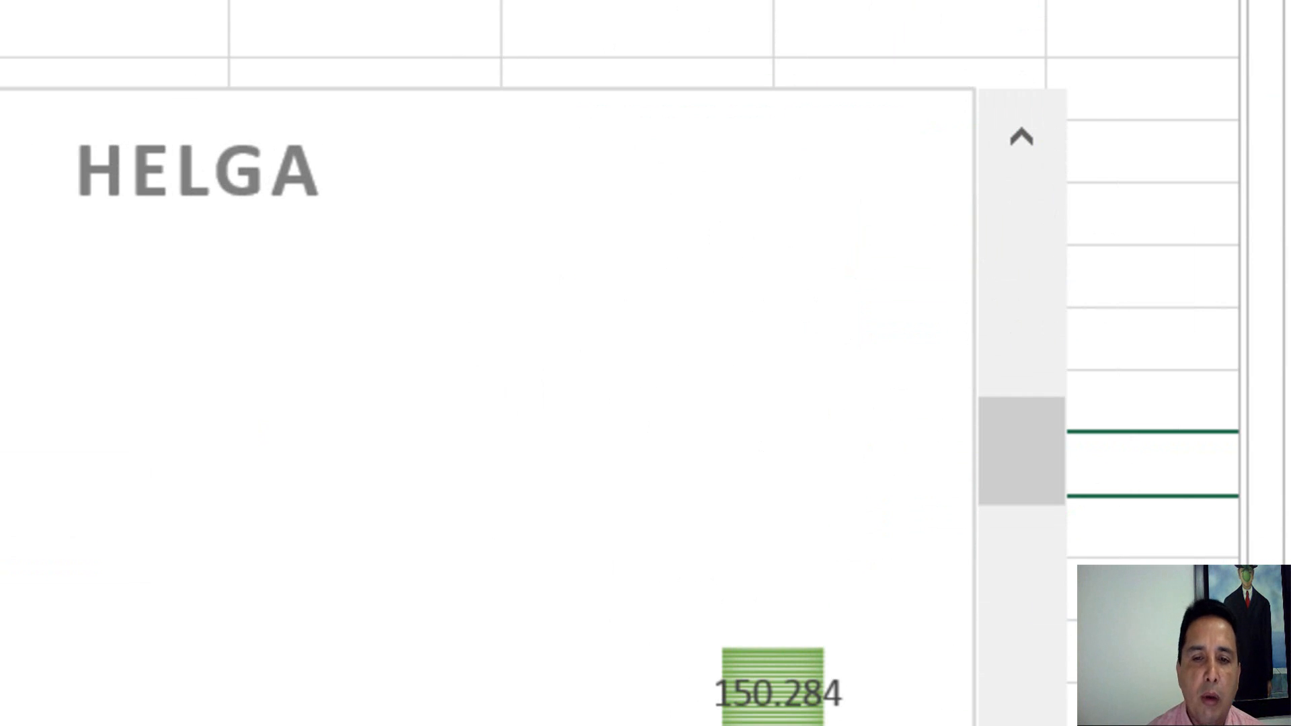
left_click(1022, 720)
left_click(1021, 720)
left_click(1021, 720)
left_click(1022, 720)
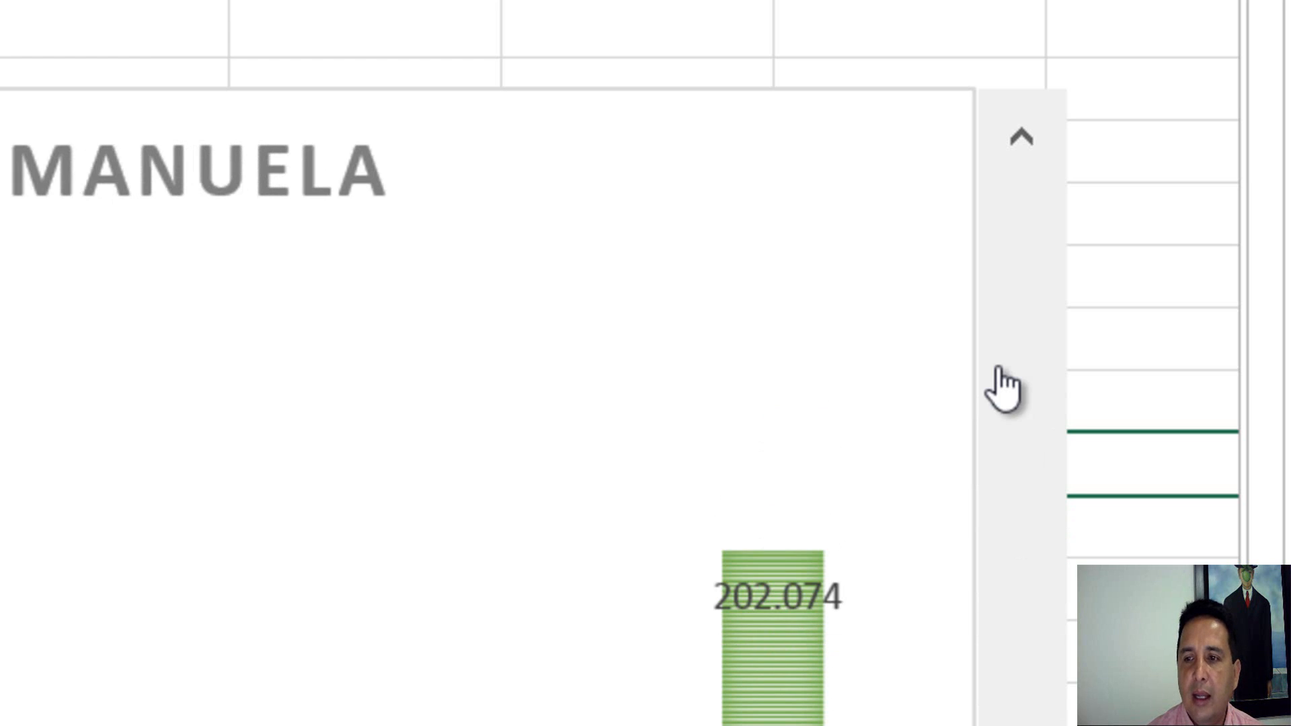
left_click(1034, 142)
left_click(1033, 143)
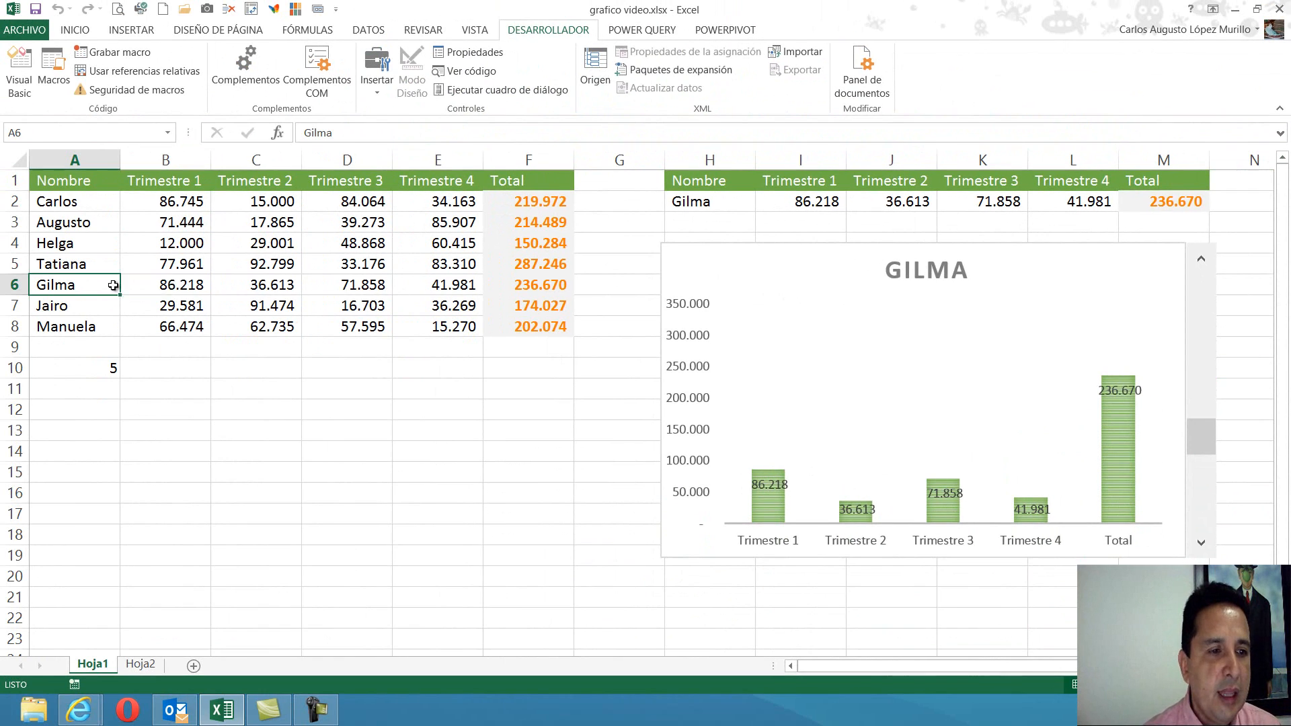
Step: Highlight A6:F6 in the source table and compare it with the name returned in H2
left_click_drag(113, 285, 517, 285)
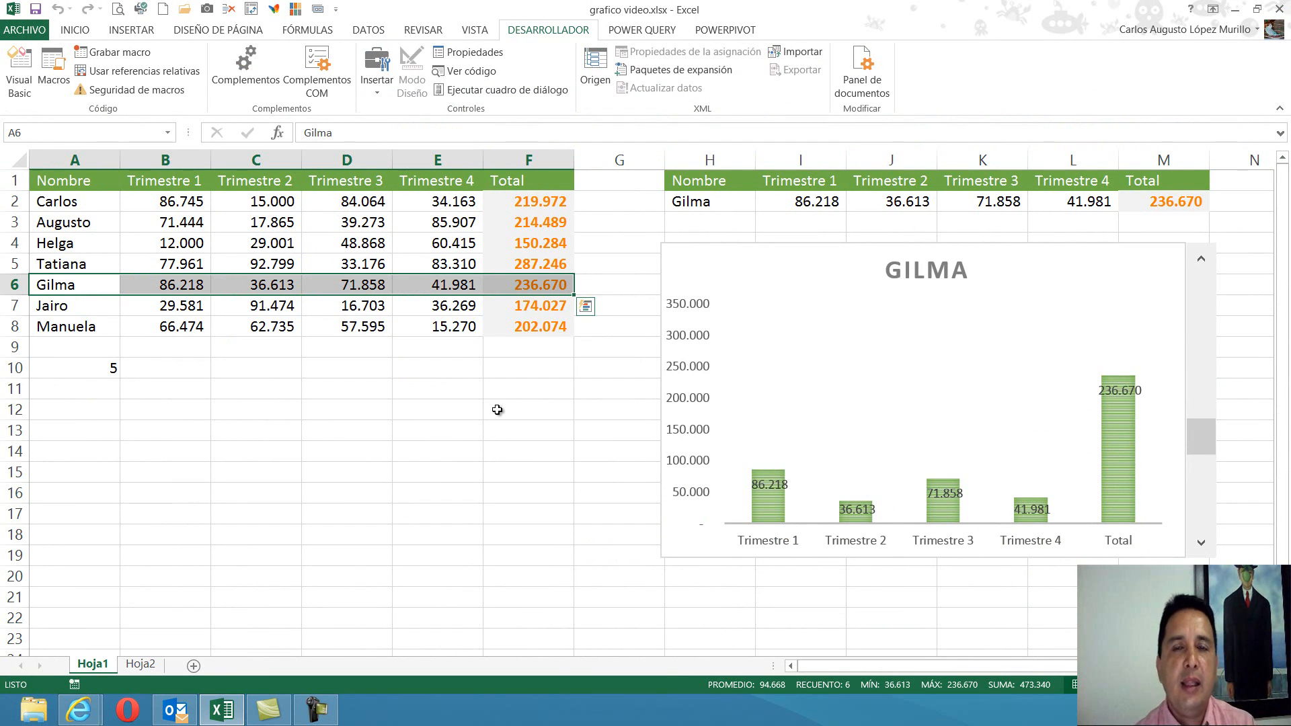
left_click(624, 370)
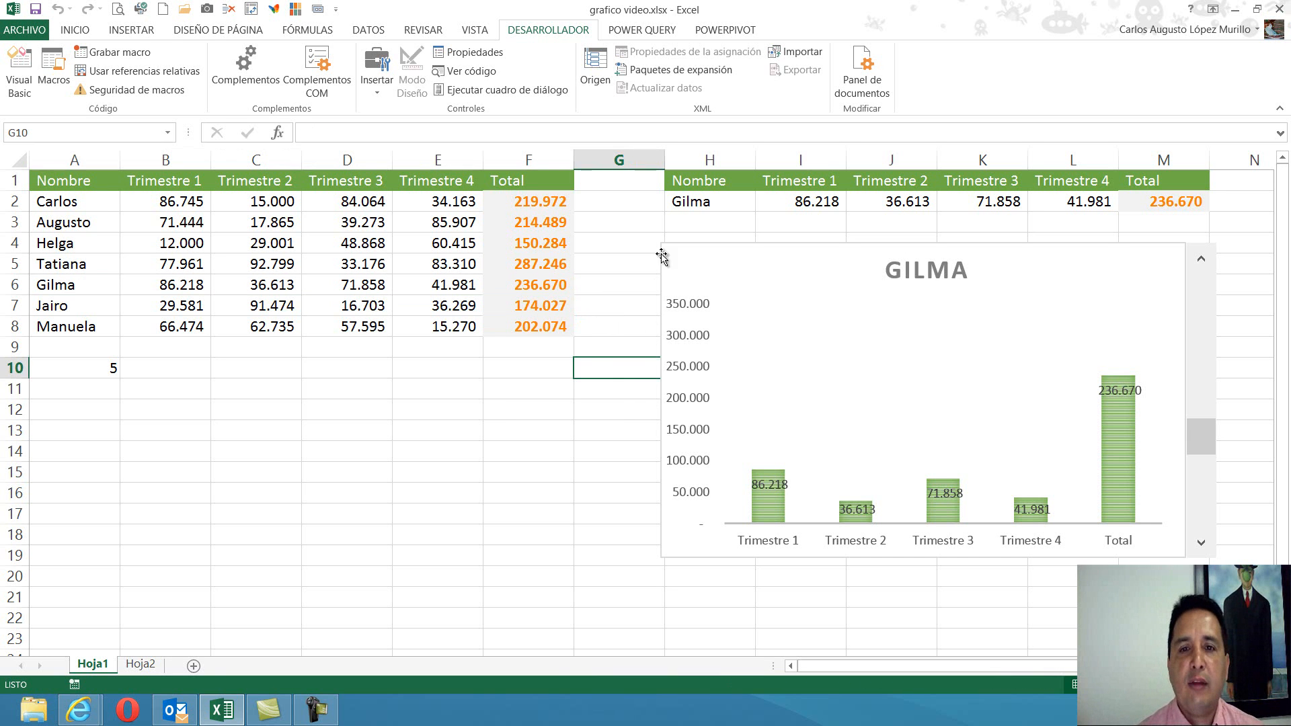
left_click_drag(74, 283, 515, 281)
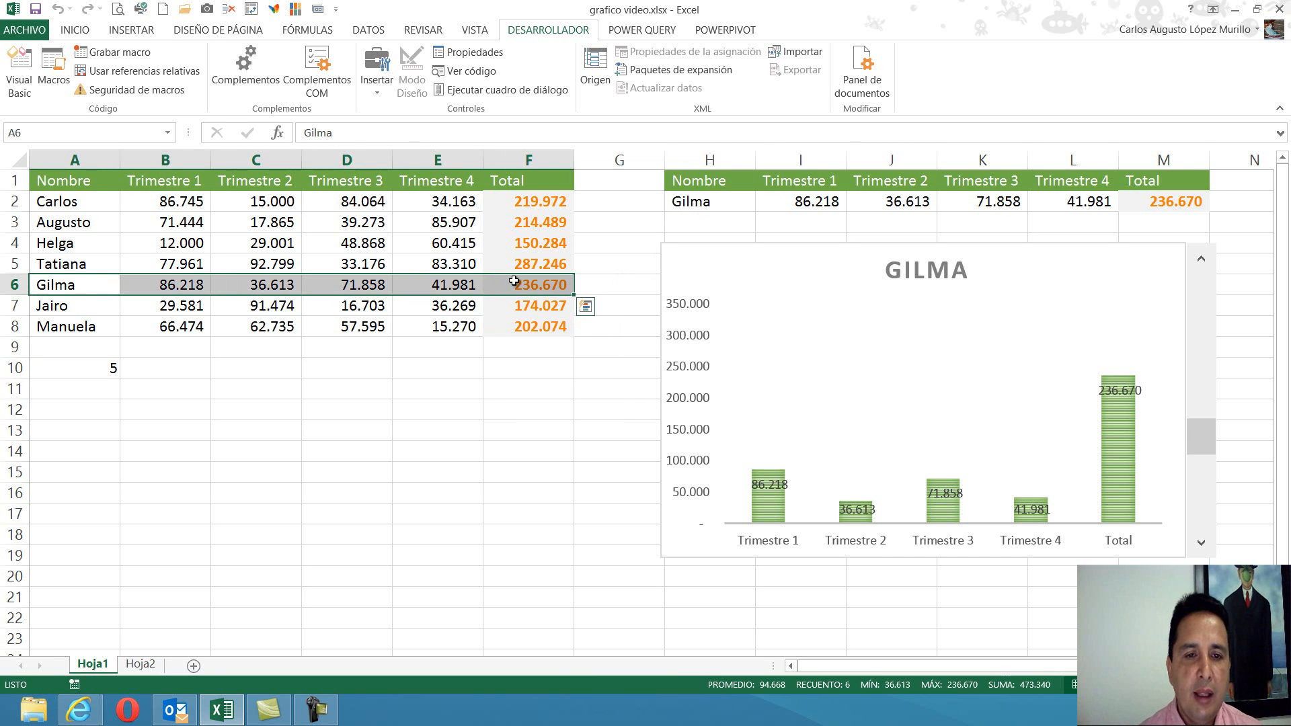
left_click(694, 203)
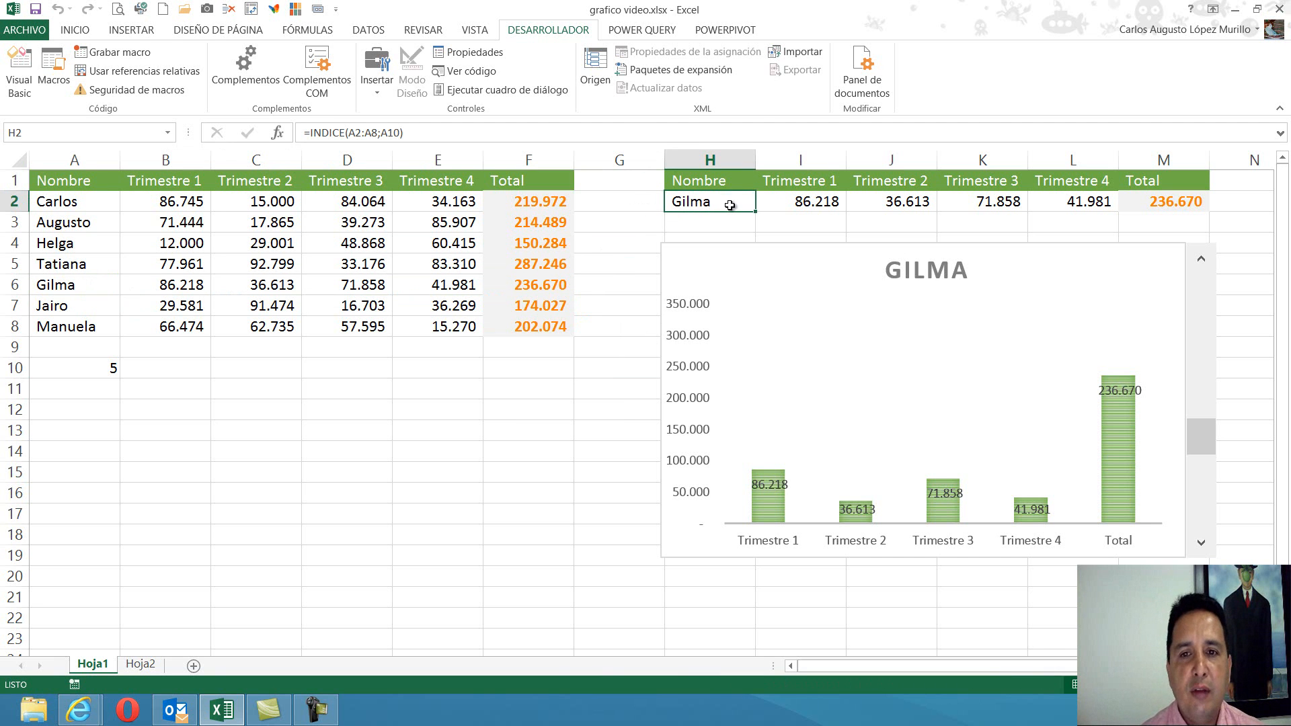
left_click_drag(62, 287, 537, 285)
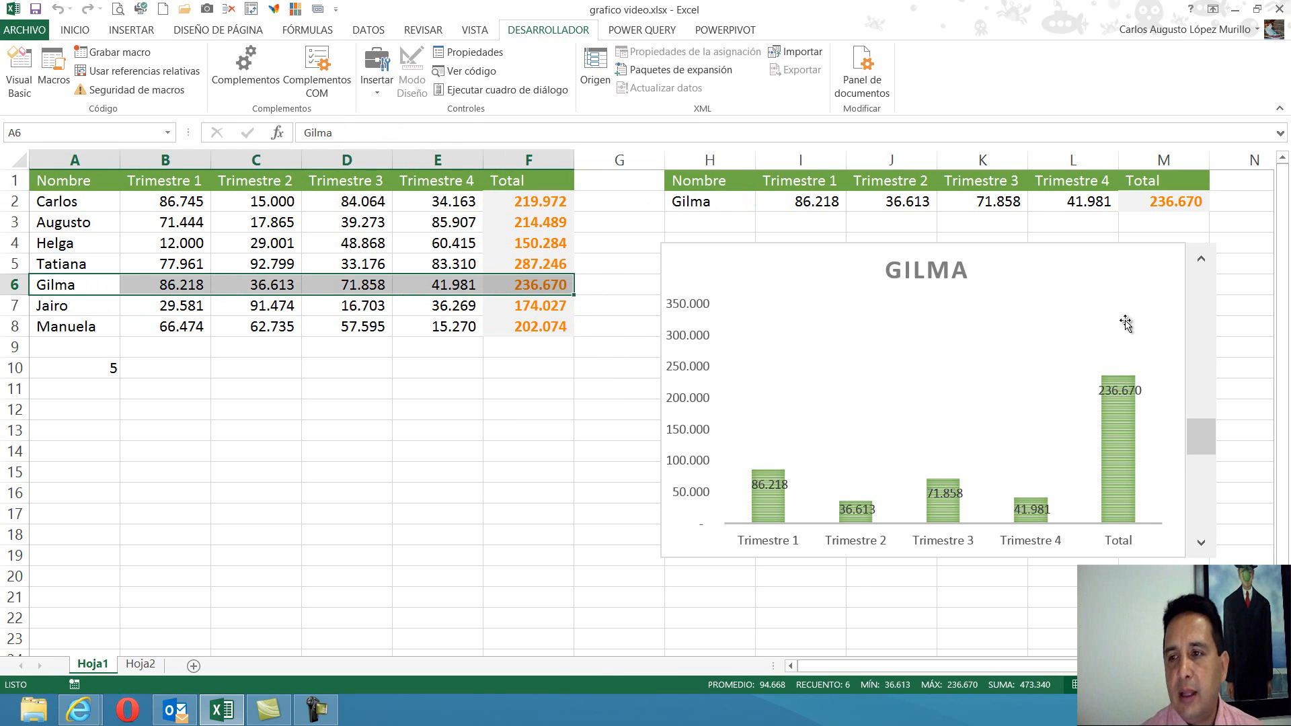
Step: Step the scroll bar to 4 and highlight the matching source row A5:F5
left_click(1229, 282)
left_click(1200, 260)
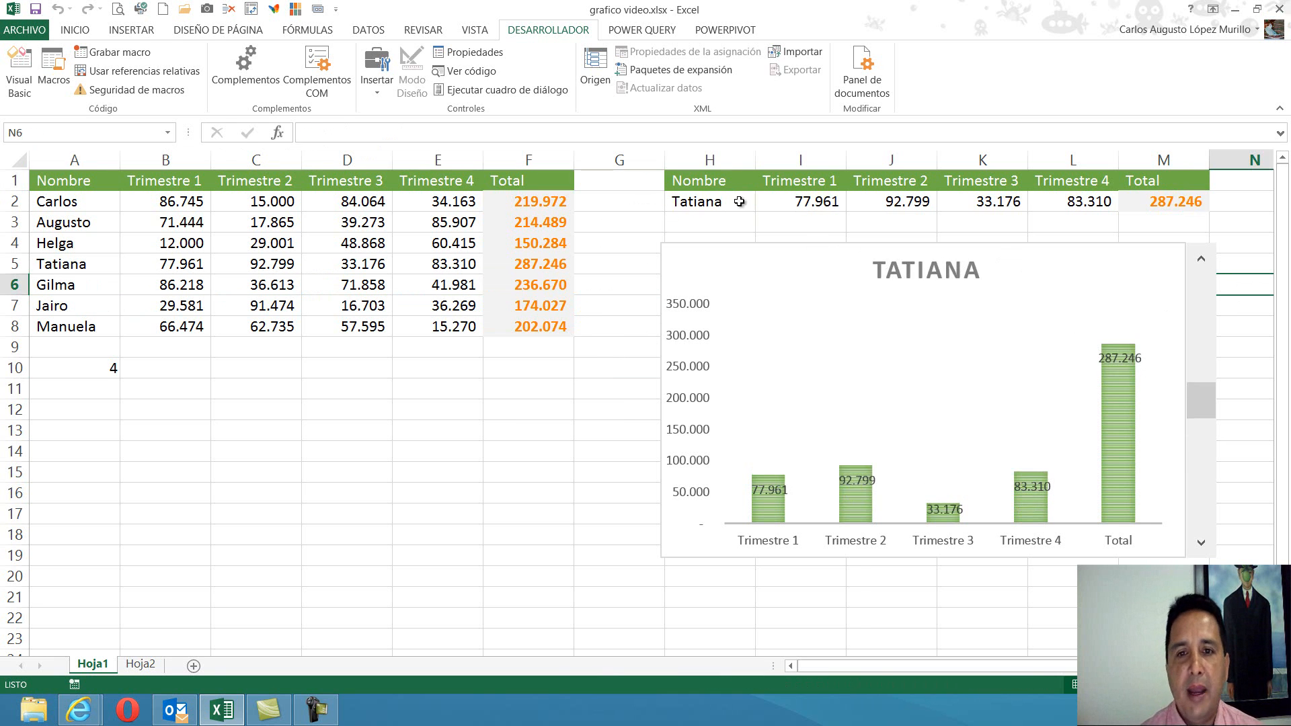
left_click_drag(48, 267, 528, 264)
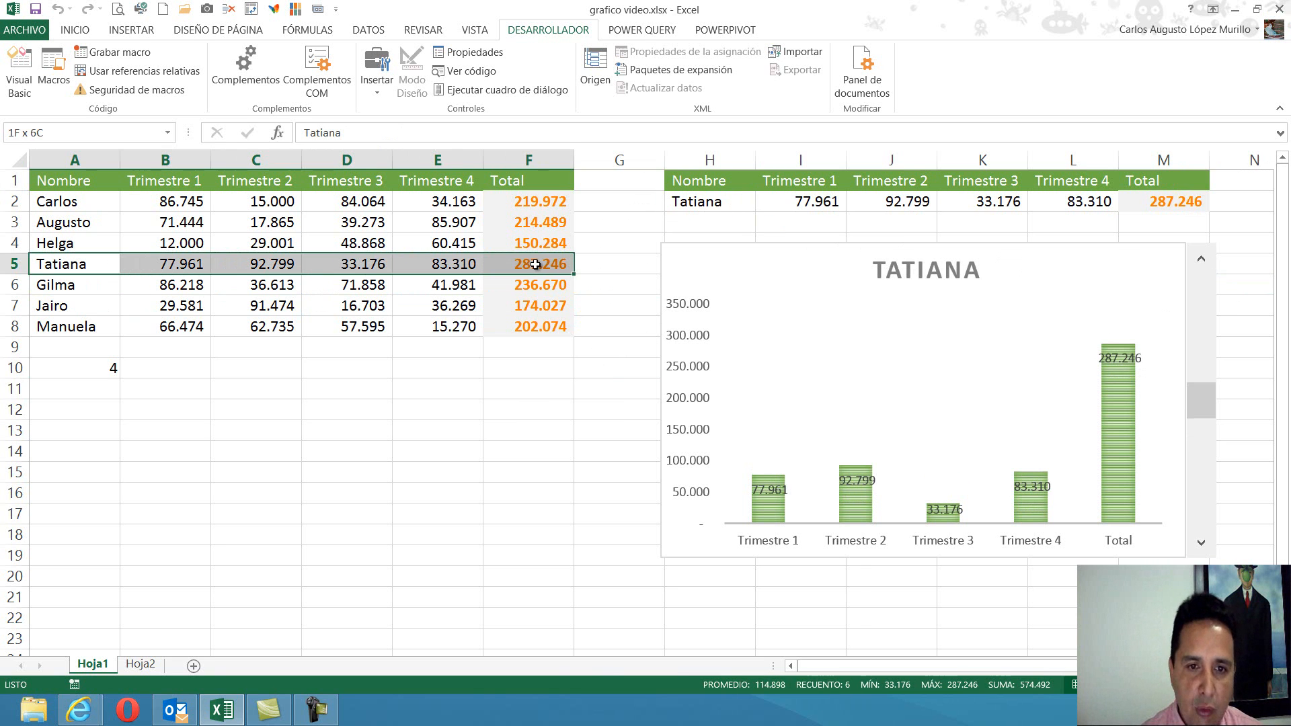
left_click(412, 425)
Step: Start a new conditional formatting rule for A2:F8 that uses a formula to determine which cells to format
left_click_drag(74, 207, 526, 323)
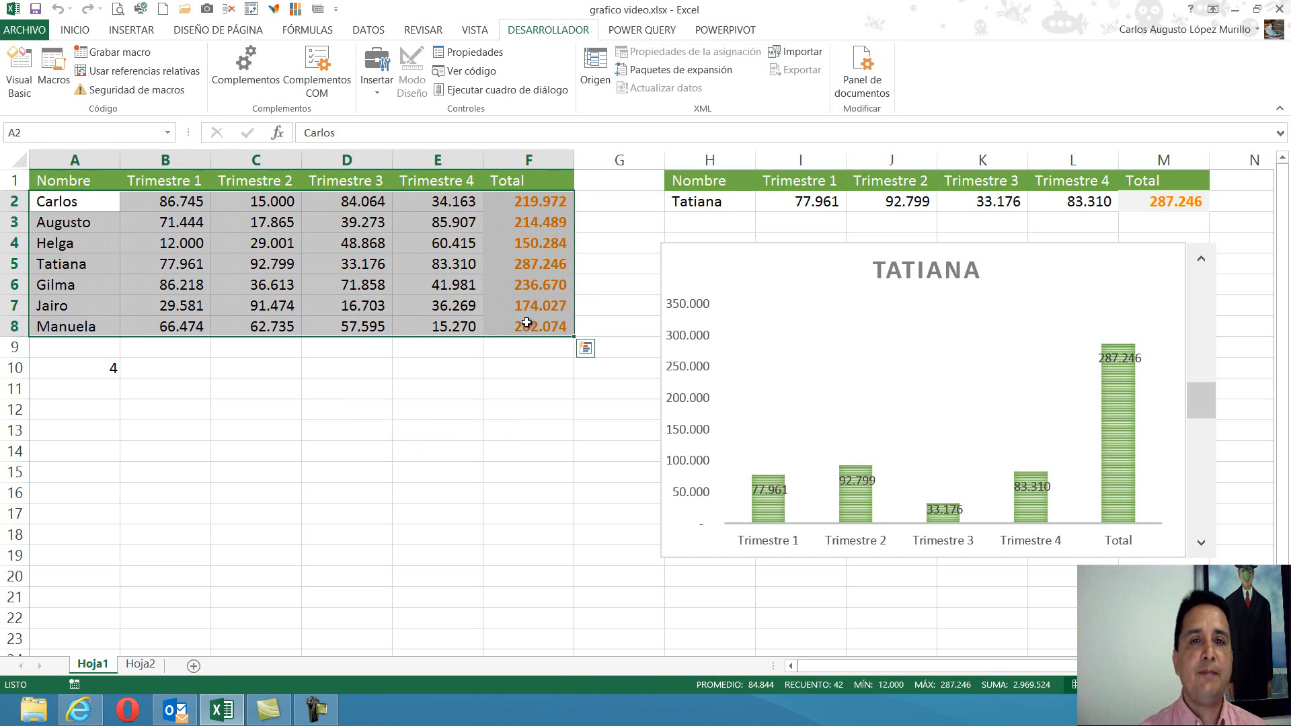
left_click(86, 32)
left_click(658, 93)
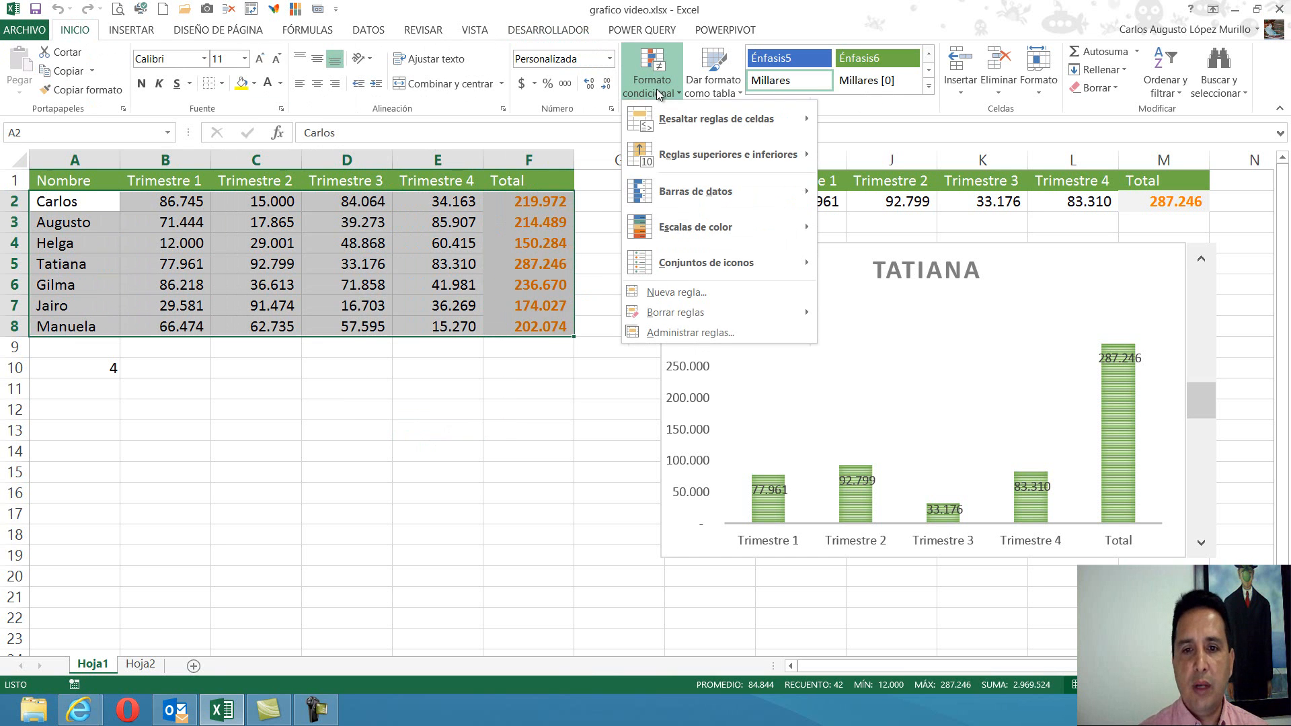
left_click(678, 296)
left_click(758, 363)
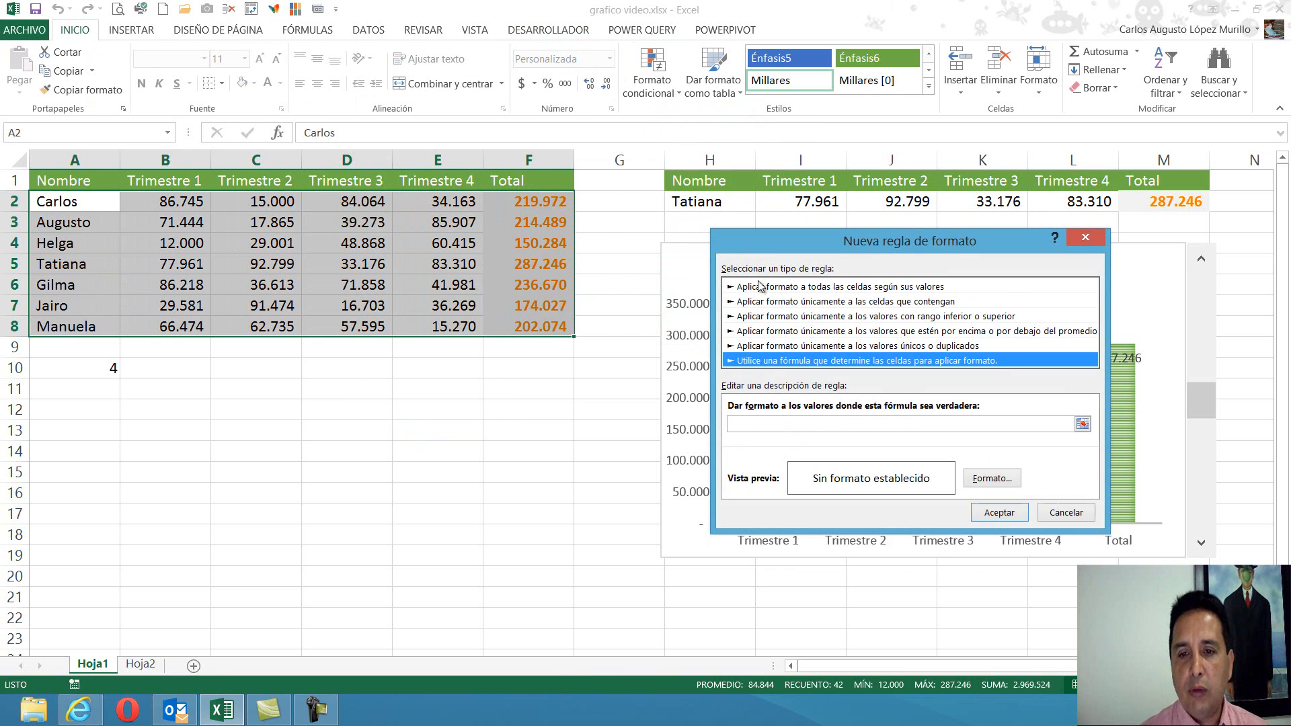
left_click_drag(763, 246, 763, 123)
left_click(770, 304)
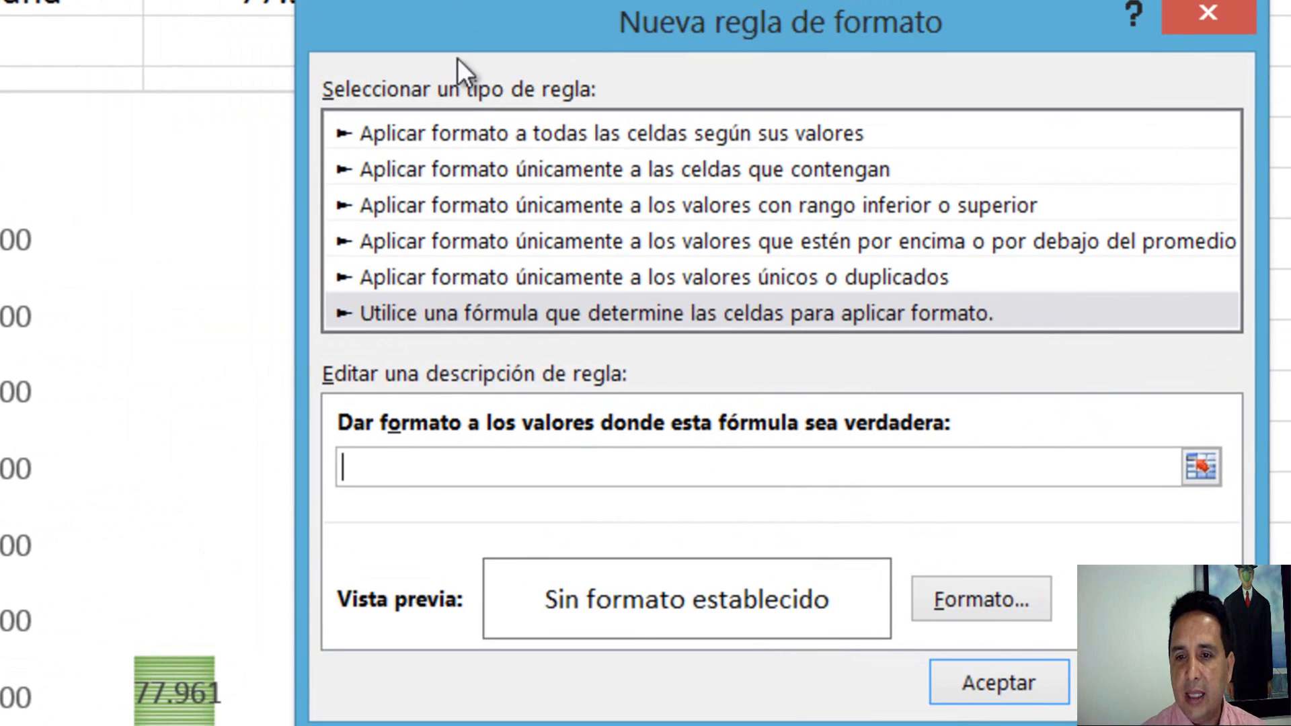
Step: Enter the rule formula =$H$2=$A2, keeping H2 absolute and fixing only column A of A2
left_click(361, 479)
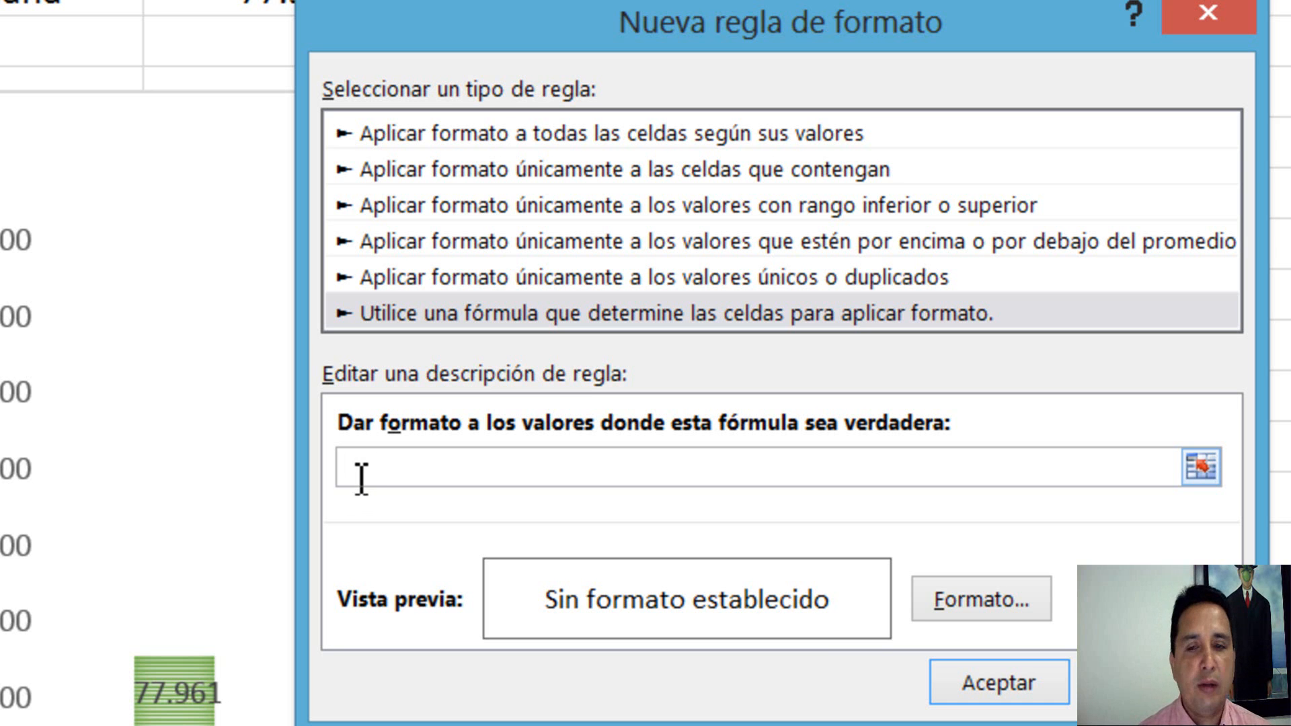
left_click(33, 7)
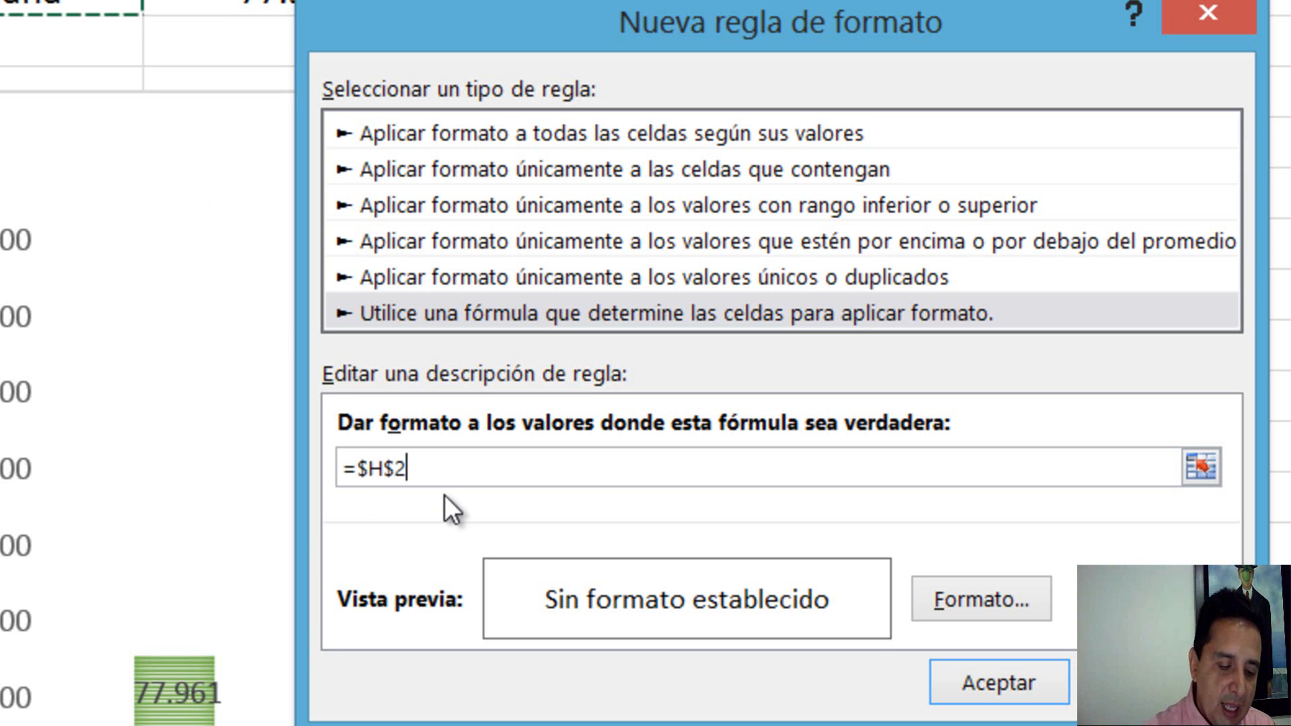
type("=")
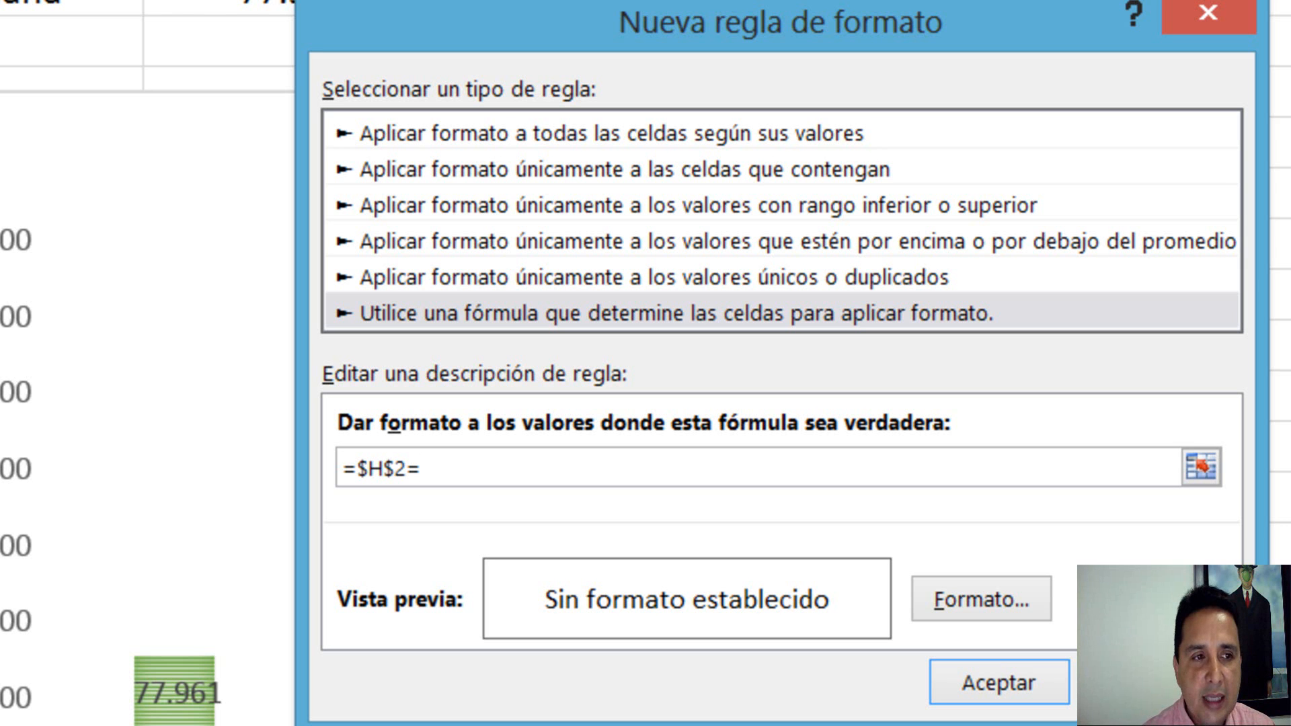
type("$A$2")
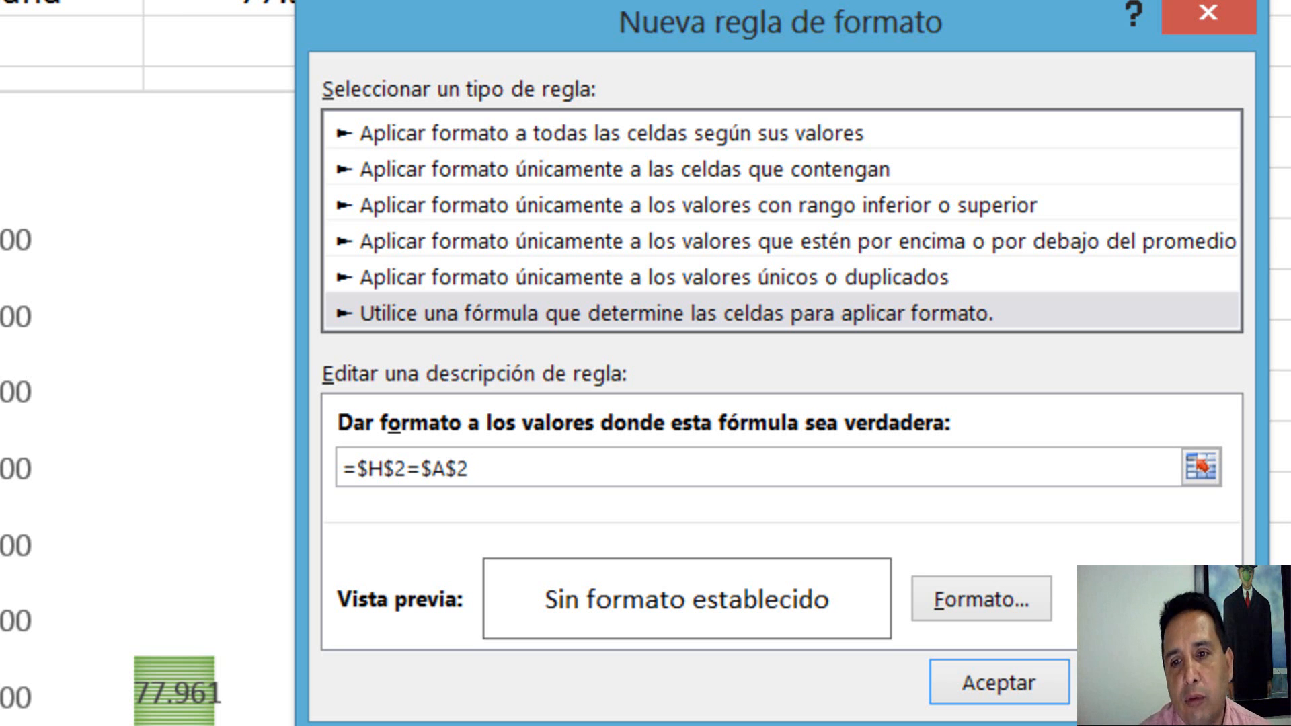
key("F4")
key("F4")
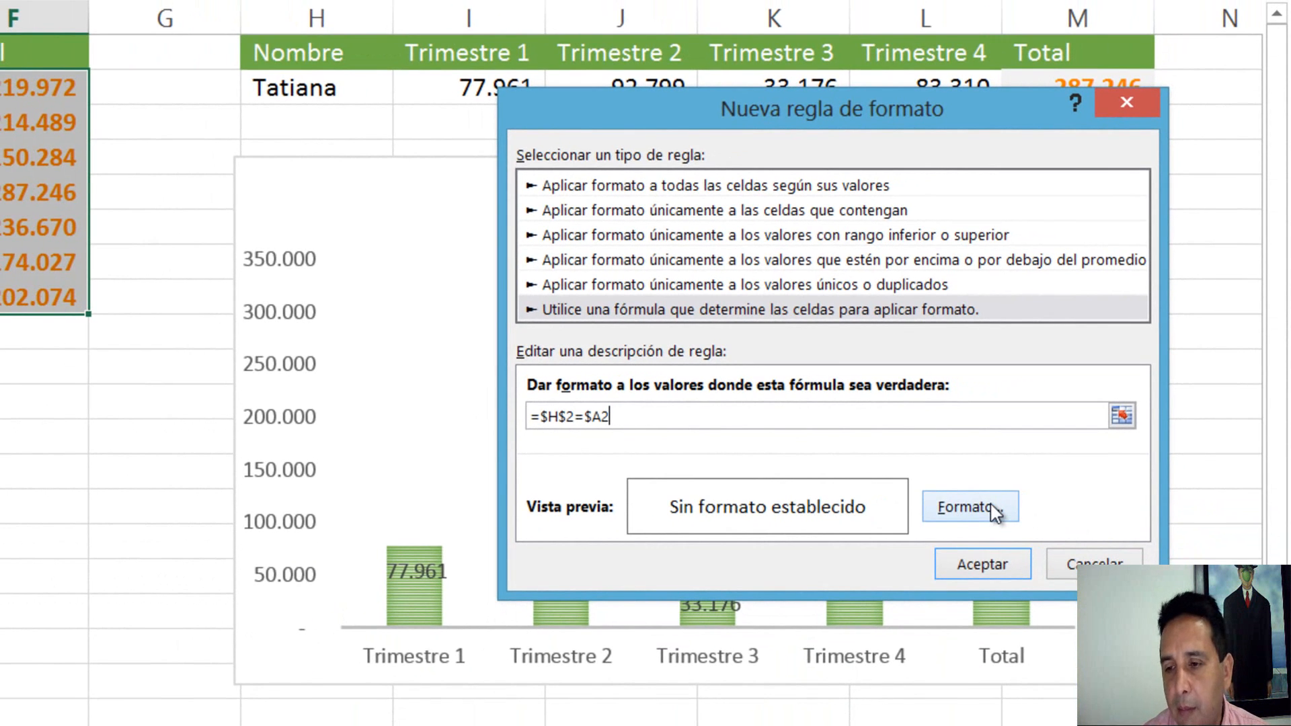
Step: Give the rule a light gold background fill and apply it to the source table A2:F8
left_click(993, 511)
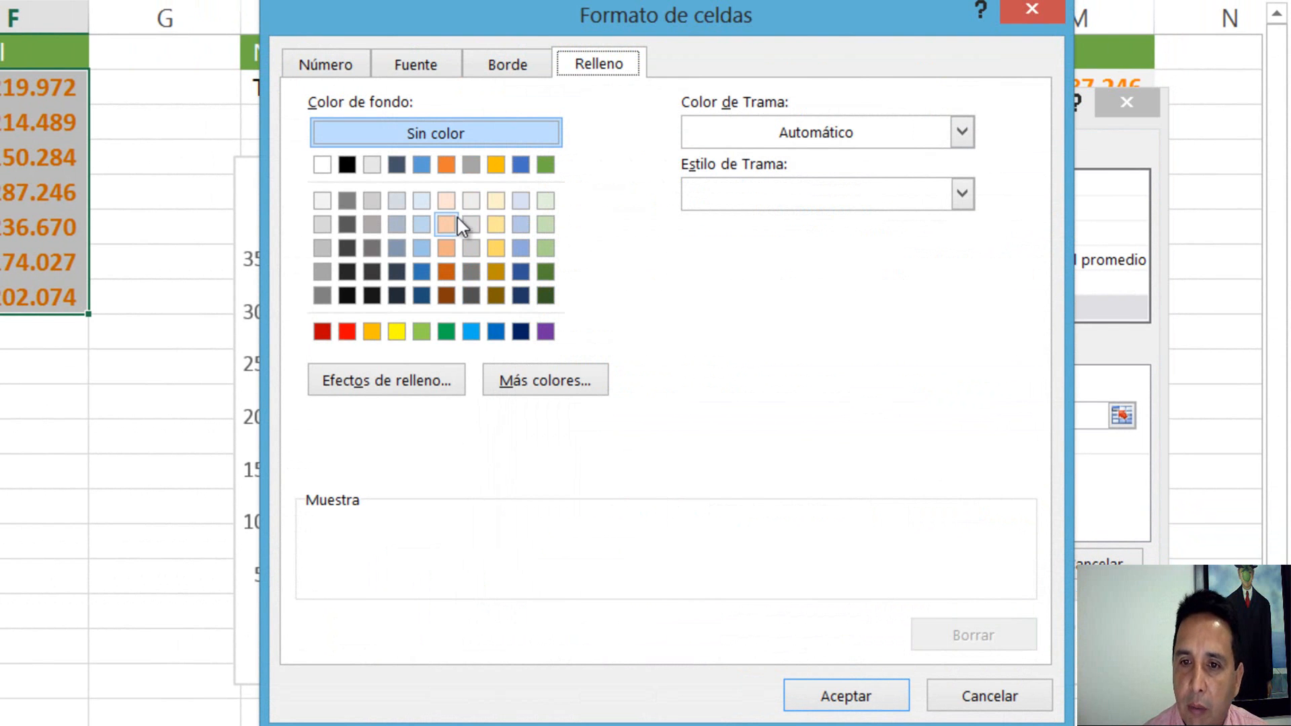
left_click(497, 203)
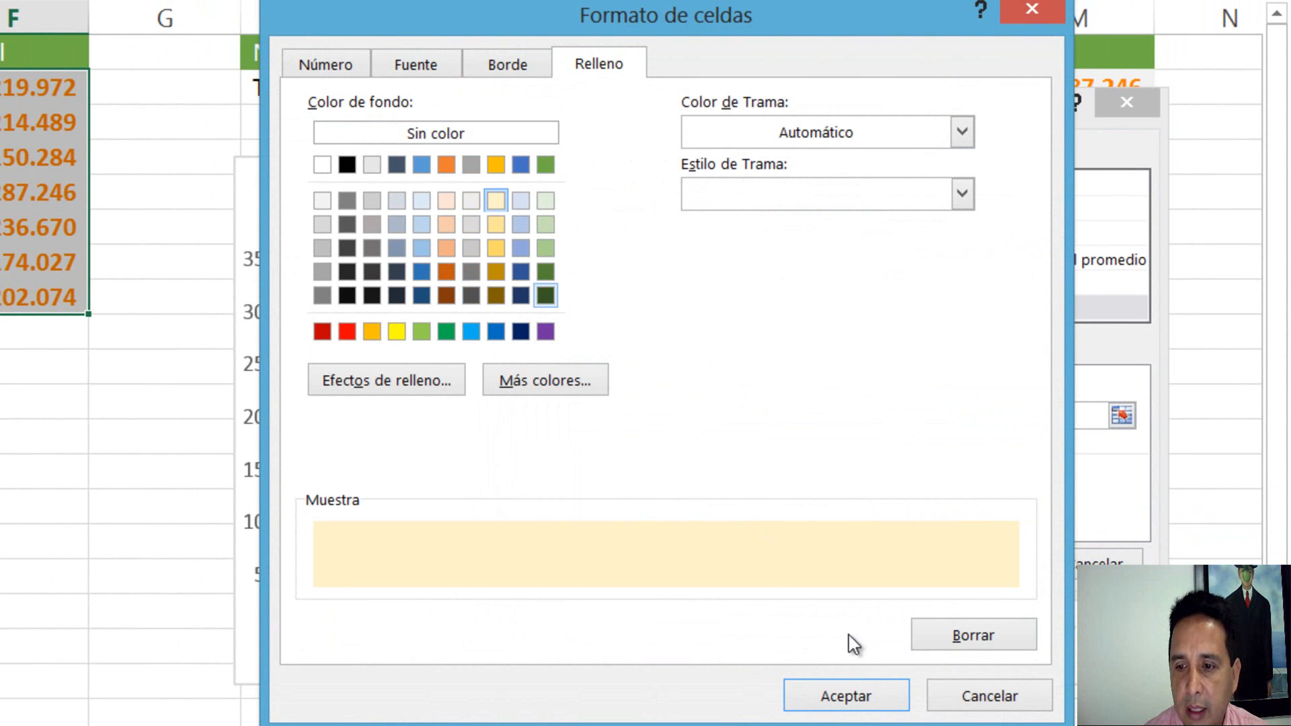
left_click(879, 688)
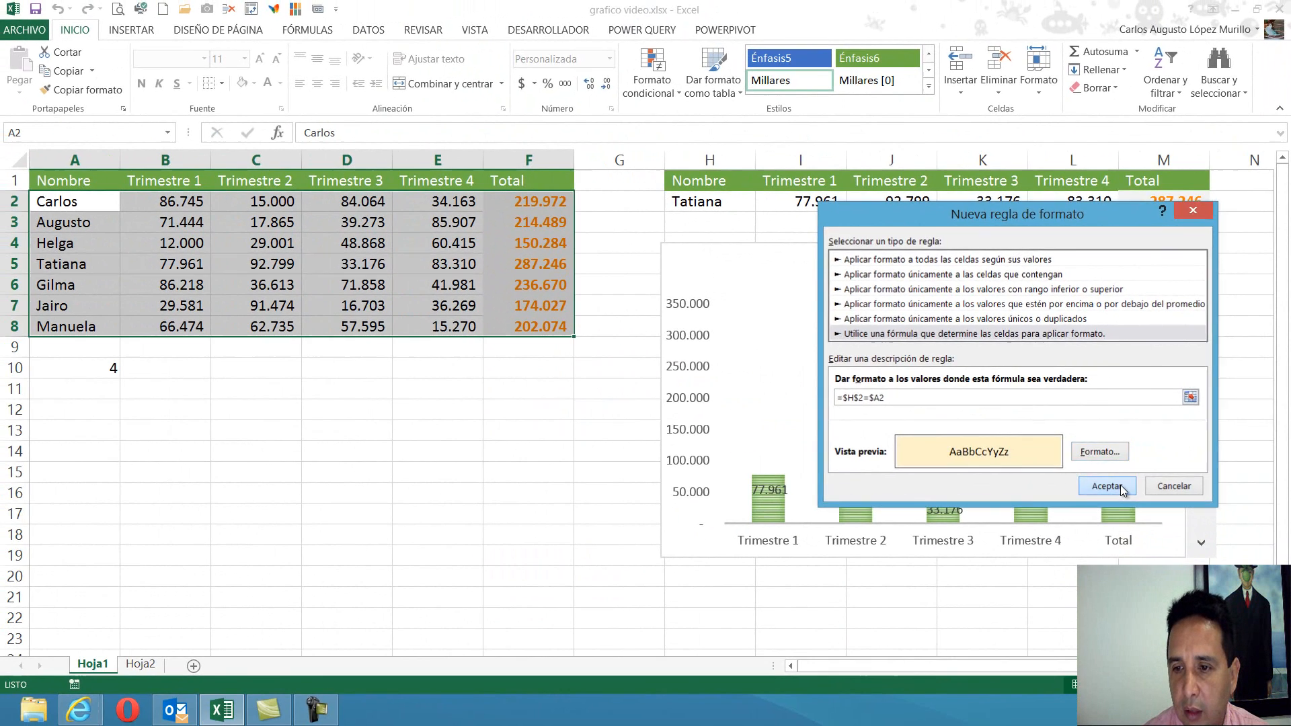
left_click(1008, 561)
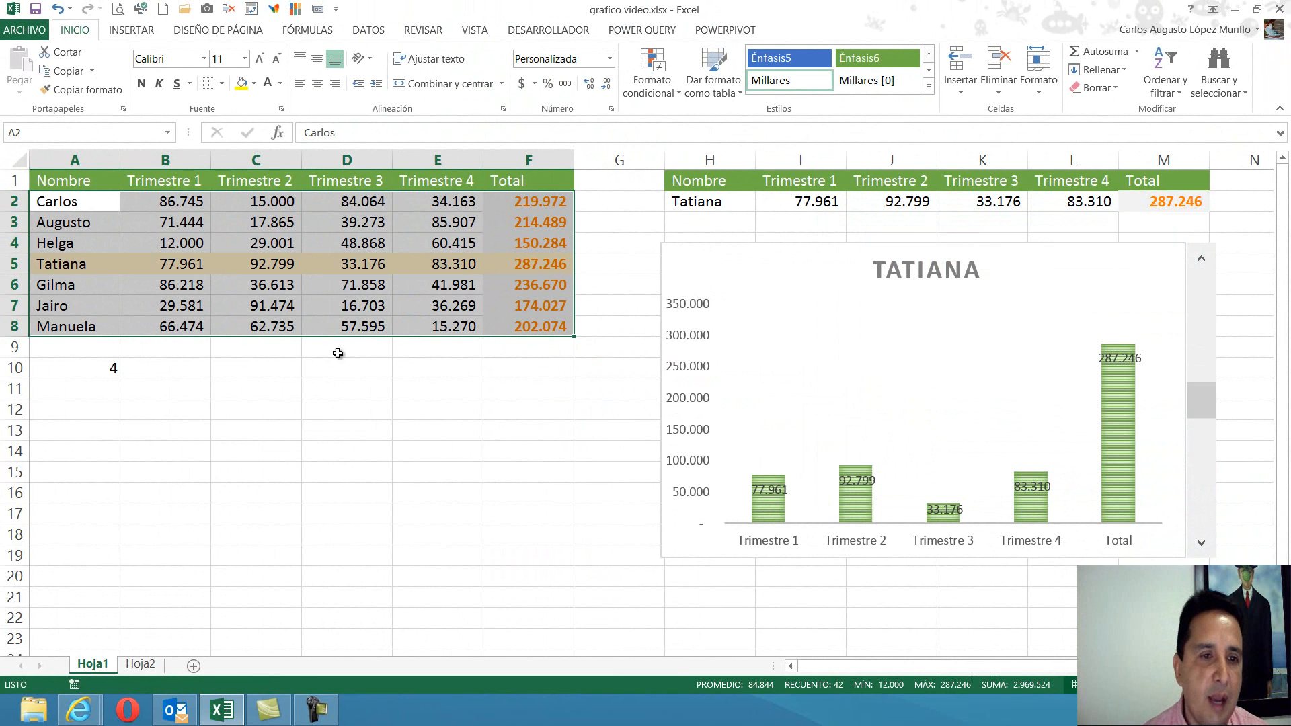
left_click(322, 384)
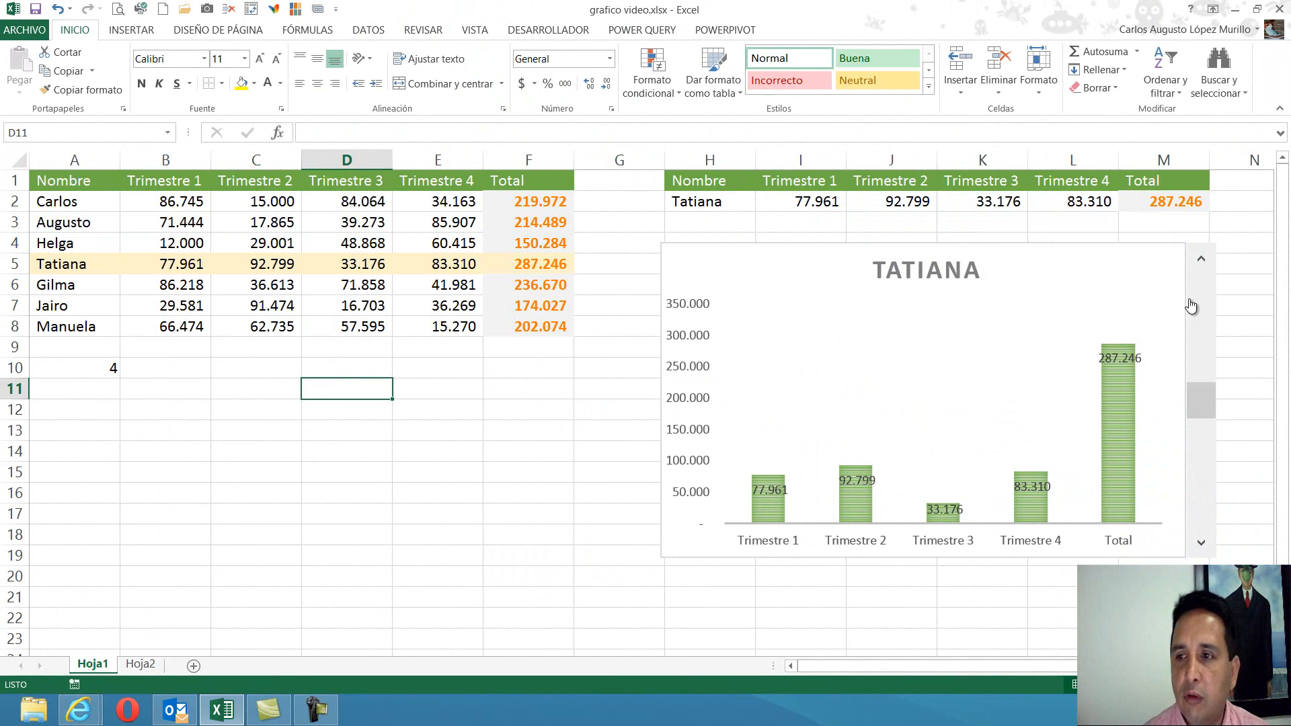
Step: Test the row highlighting by stepping the scroll bar to 2, on to 6, and back to 4
left_click(1201, 263)
left_click(1202, 264)
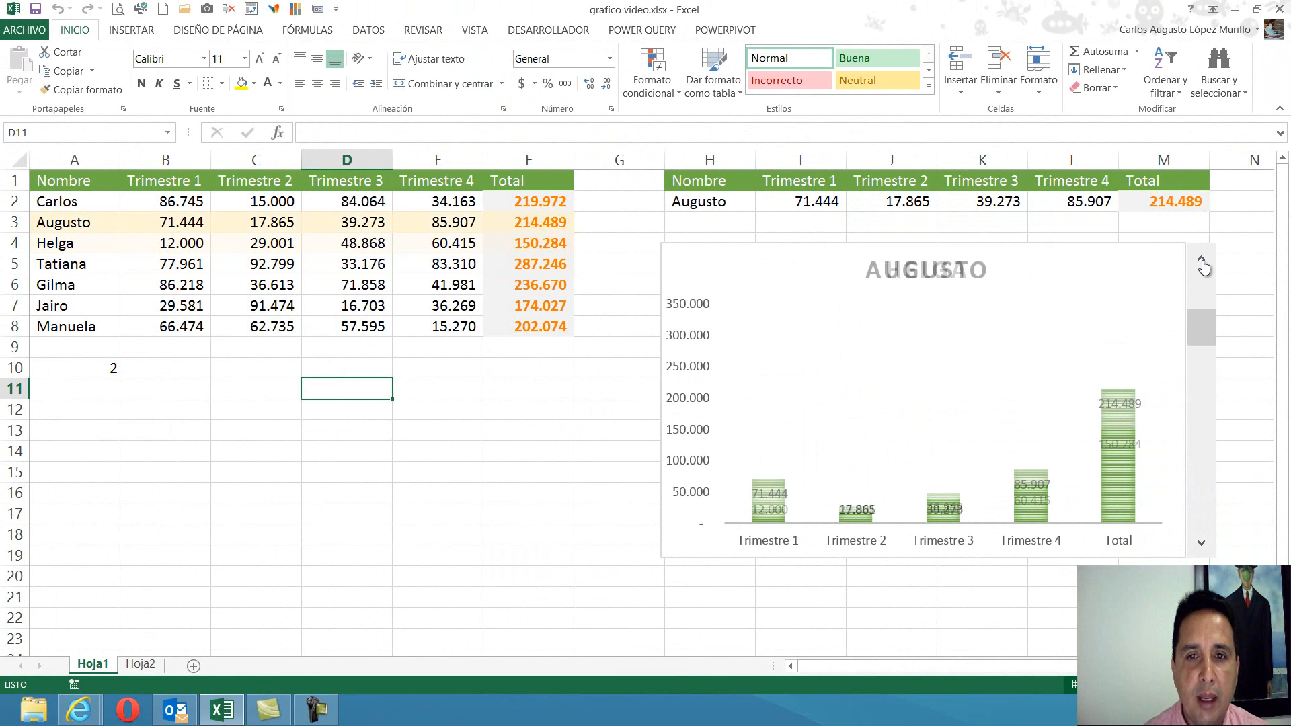
left_click(1202, 543)
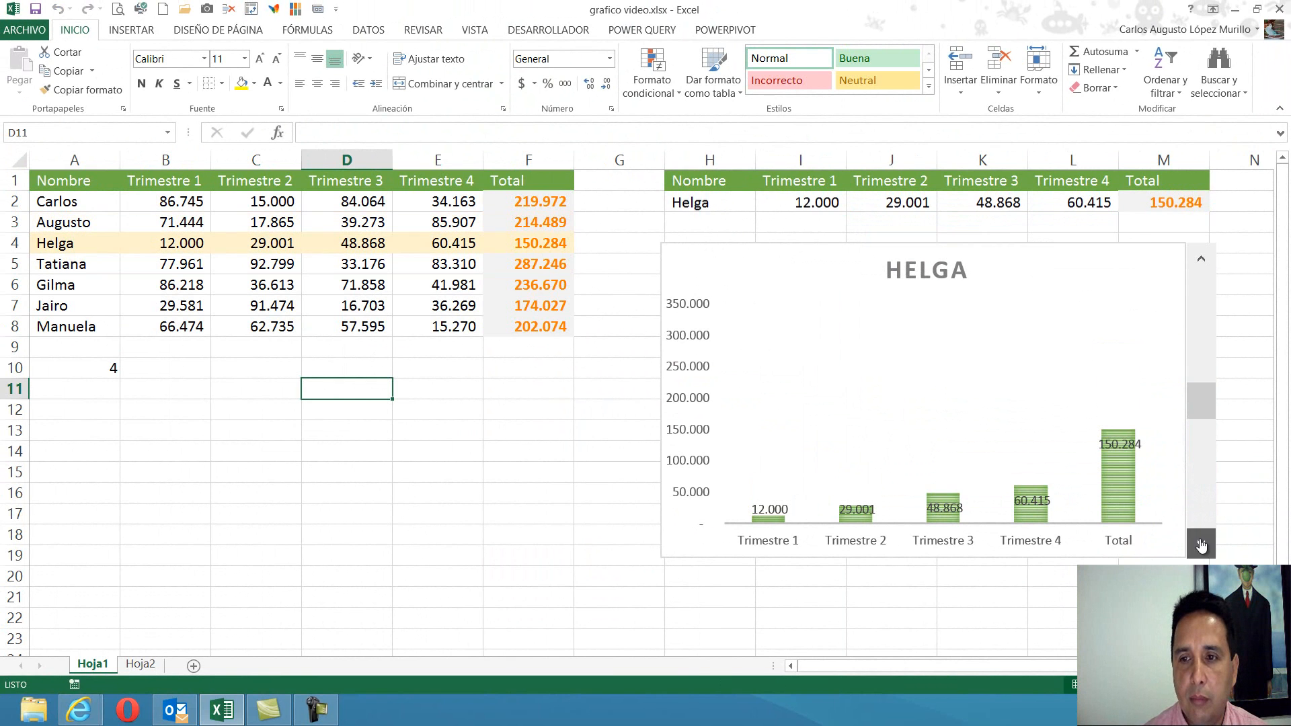
left_click(1202, 544)
left_click(1201, 543)
left_click(1202, 543)
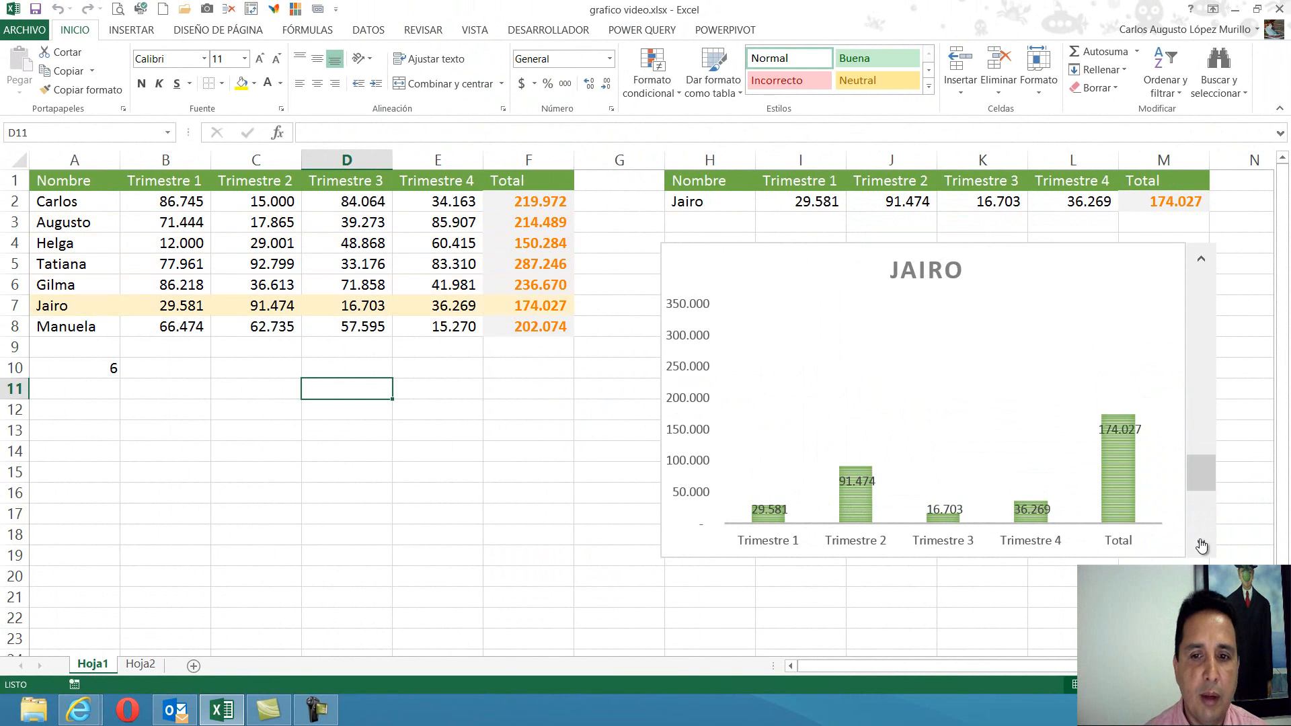
left_click(1203, 264)
left_click(1202, 264)
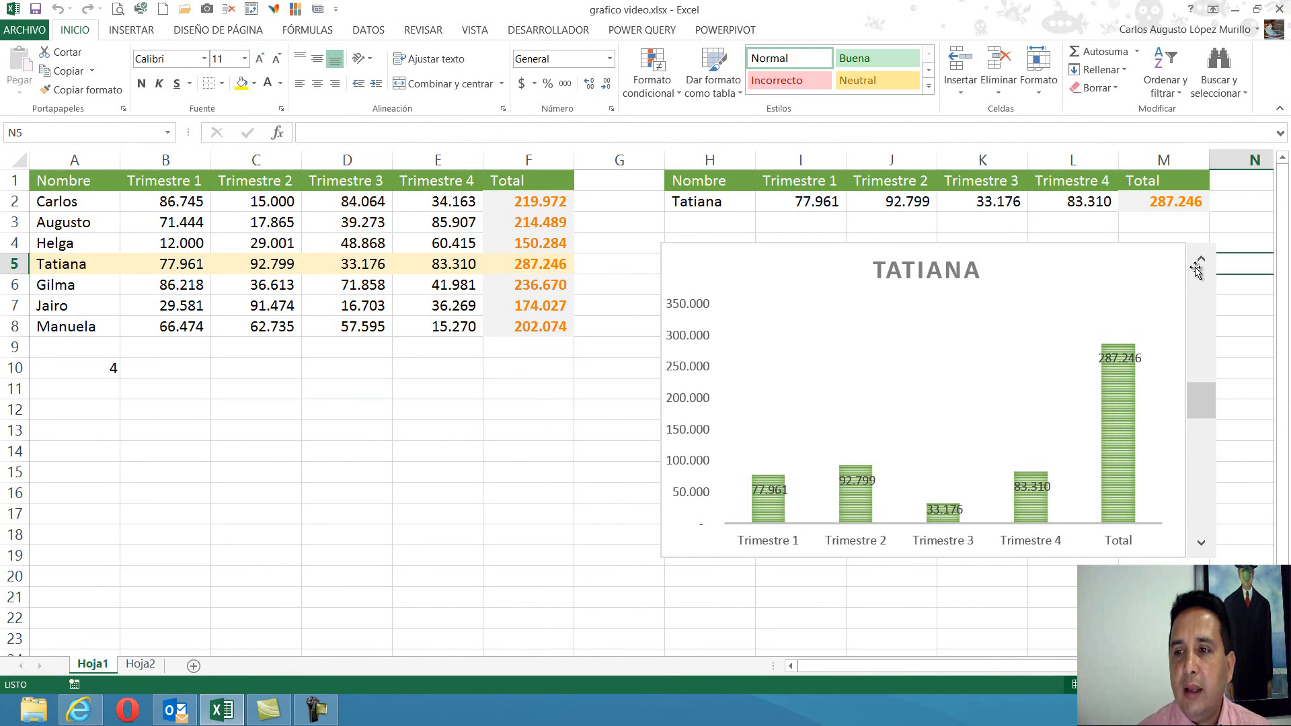
Step: Move the chart up over the helper range H1:M2 and realign the scroll bar along the chart's edge
left_click_drag(1153, 264, 1154, 194)
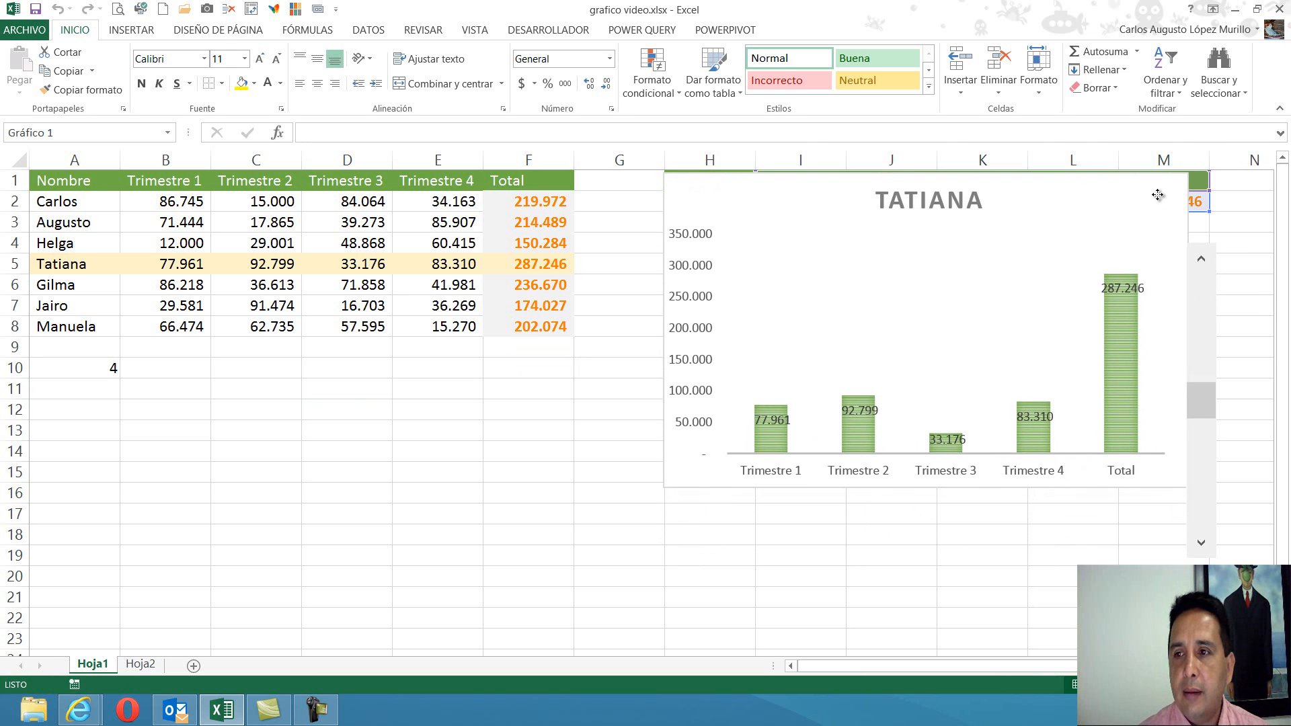
left_click(1206, 307)
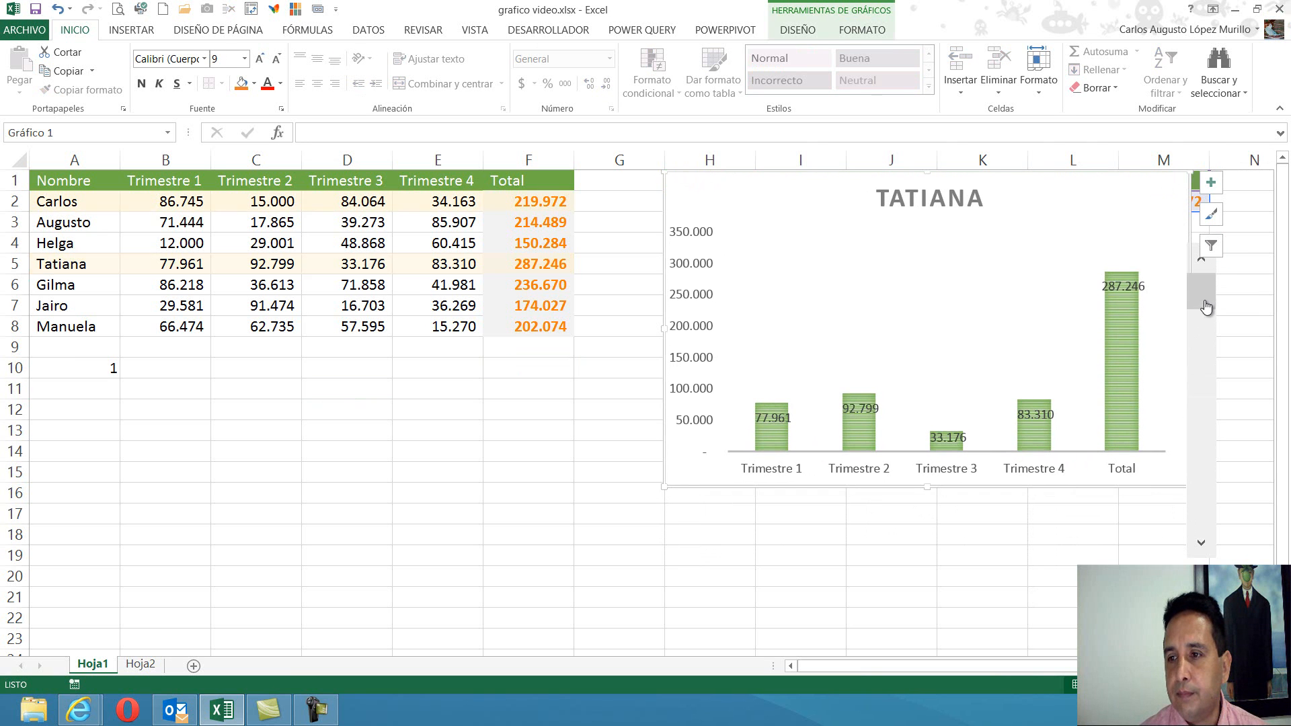
right_click(1206, 349)
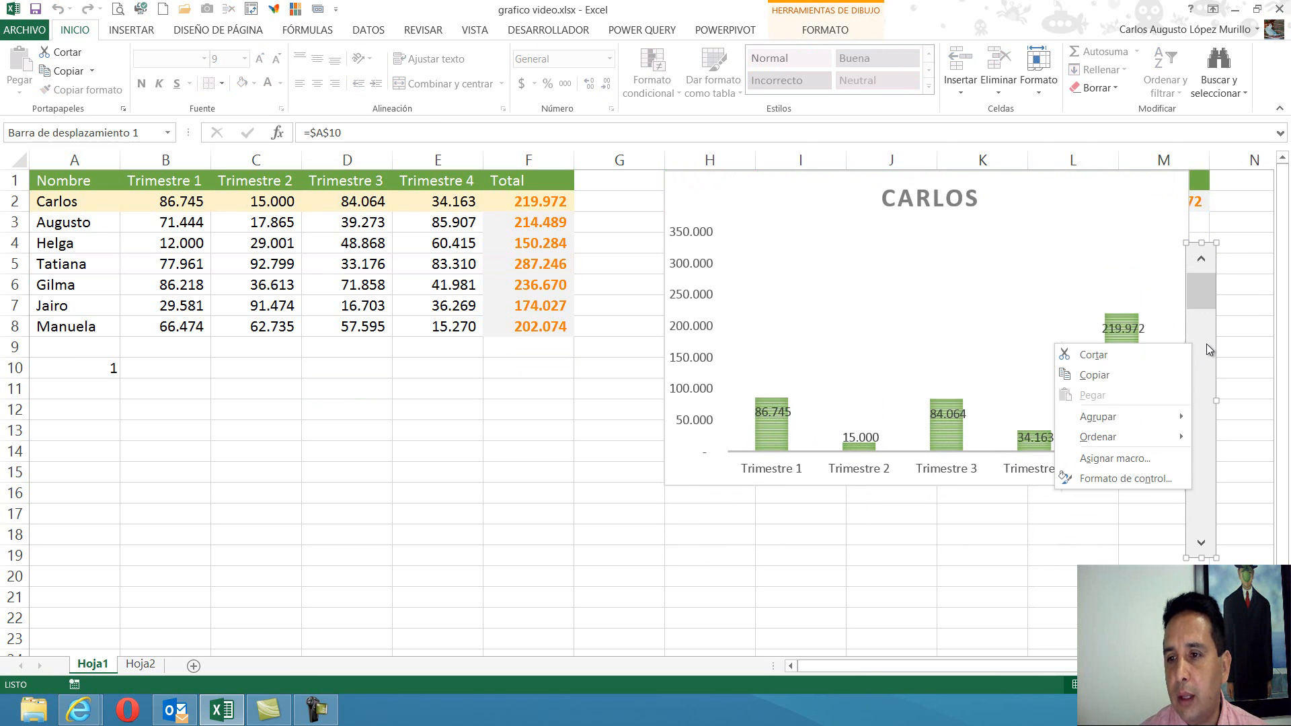
key("Escape")
left_click_drag(1204, 346, 1209, 271)
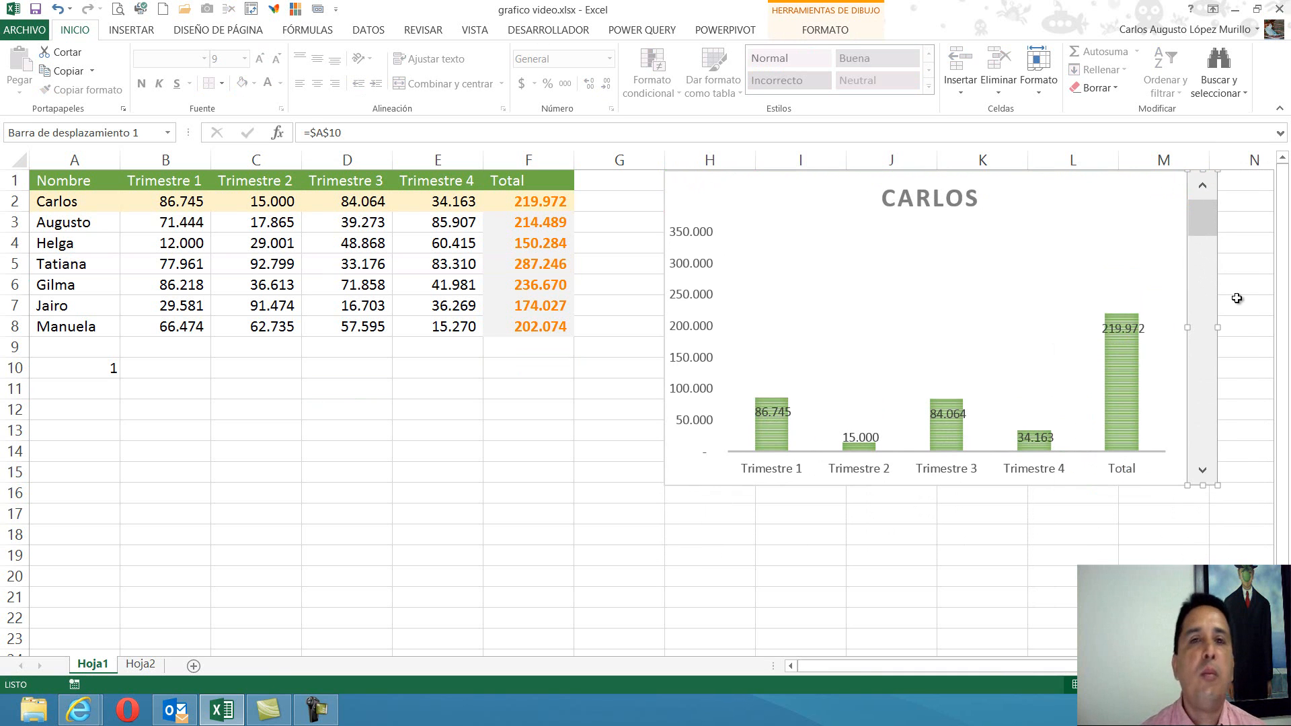
left_click(1257, 318)
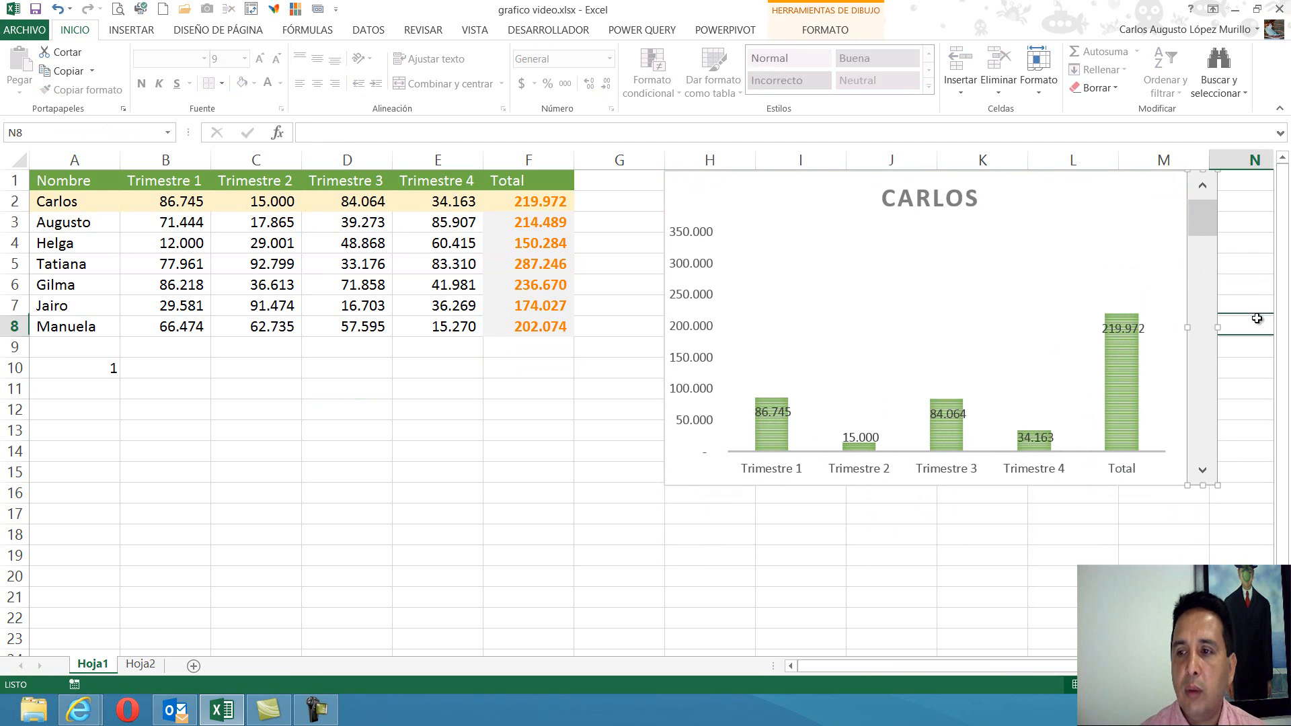
right_click(1213, 308)
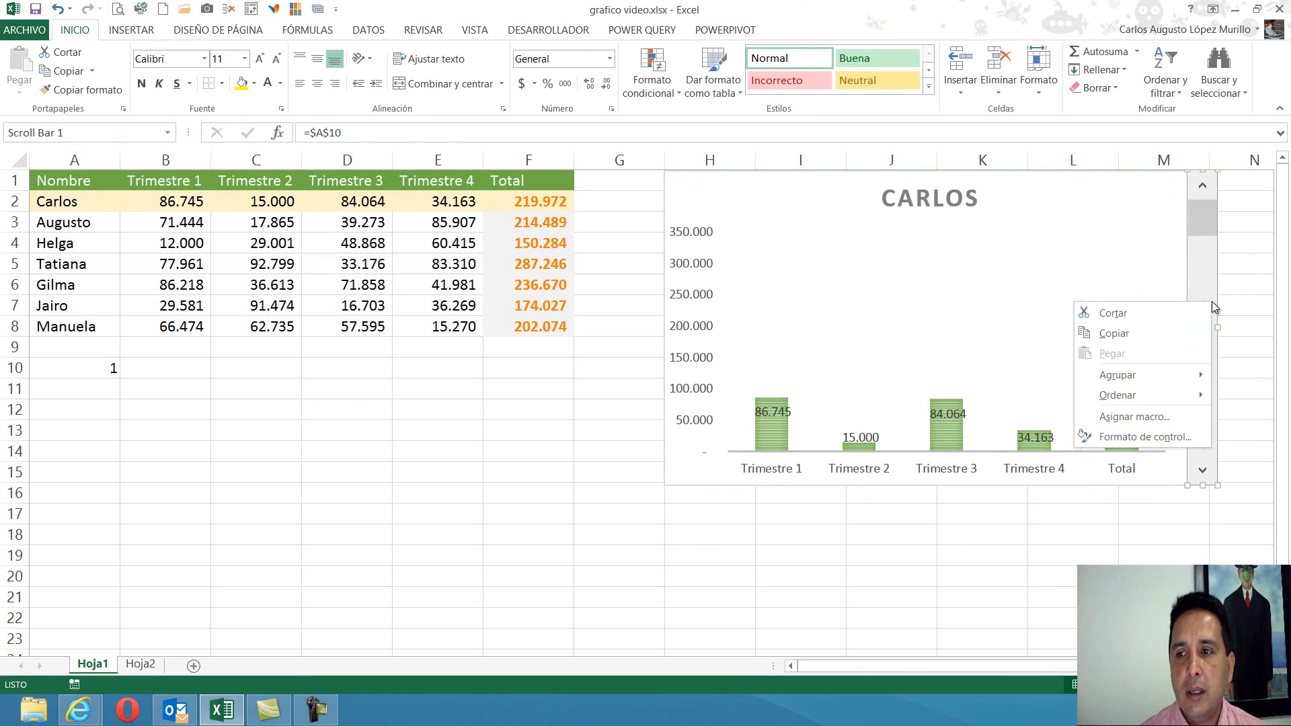
key("Escape")
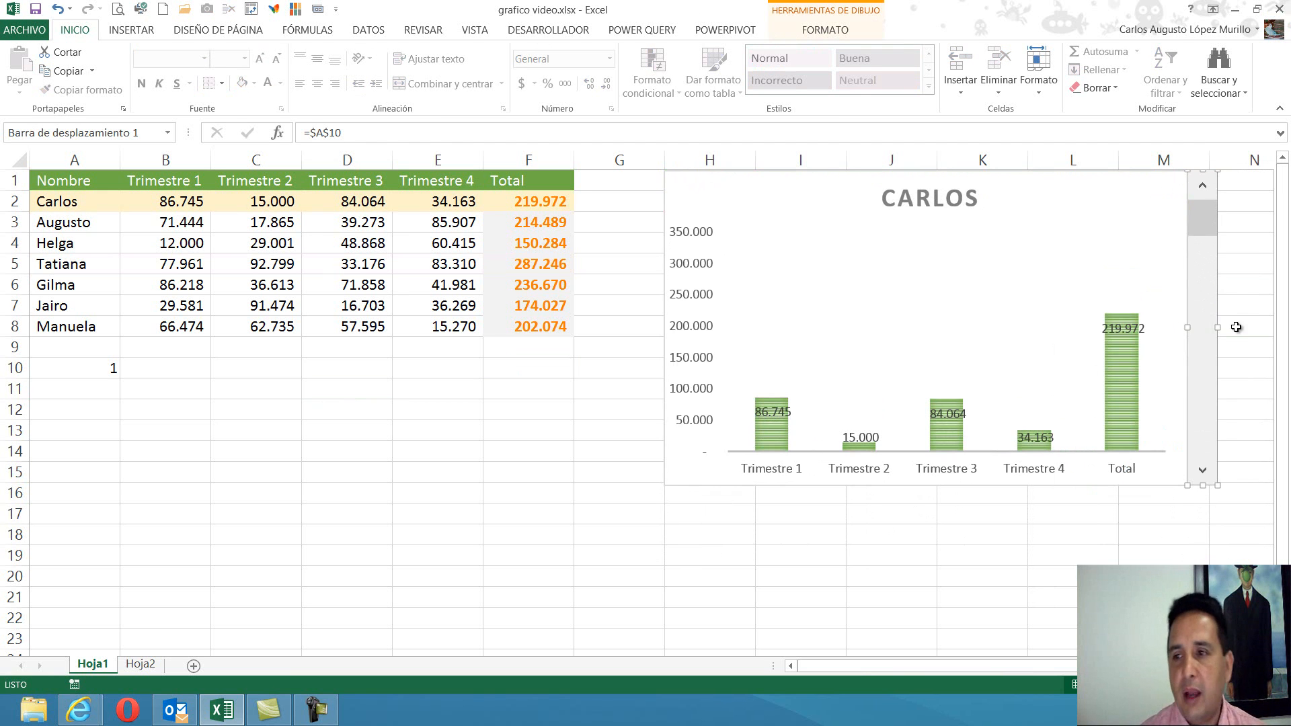
mouse_move(1211, 304)
left_mouse_down()
mouse_move(1229, 303)
mouse_move(1211, 305)
left_mouse_up()
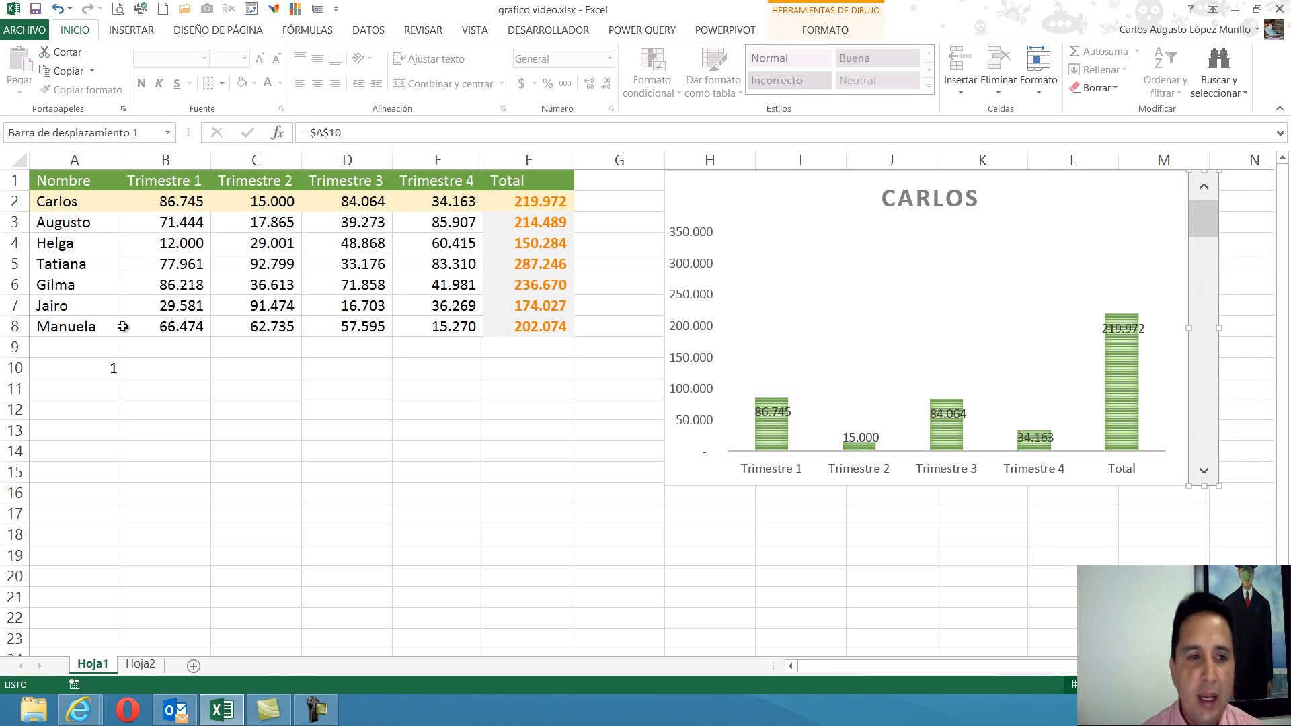
Step: Hide the scroll bar's linked value in A10 by matching its font colour to the white background
left_click(143, 408)
left_click(101, 366)
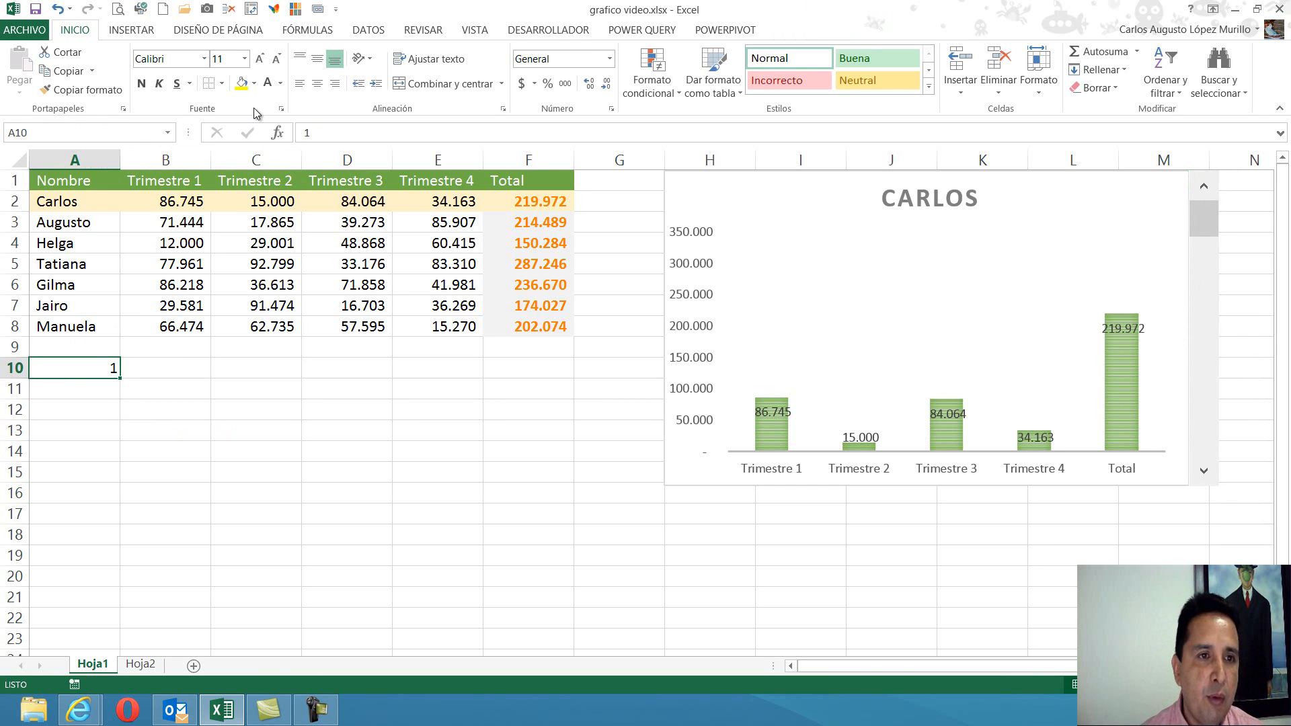
left_click(313, 445)
Step: Step the scroll bar from 1 to 7 to check the chart and the row highlighting
left_click(1204, 473)
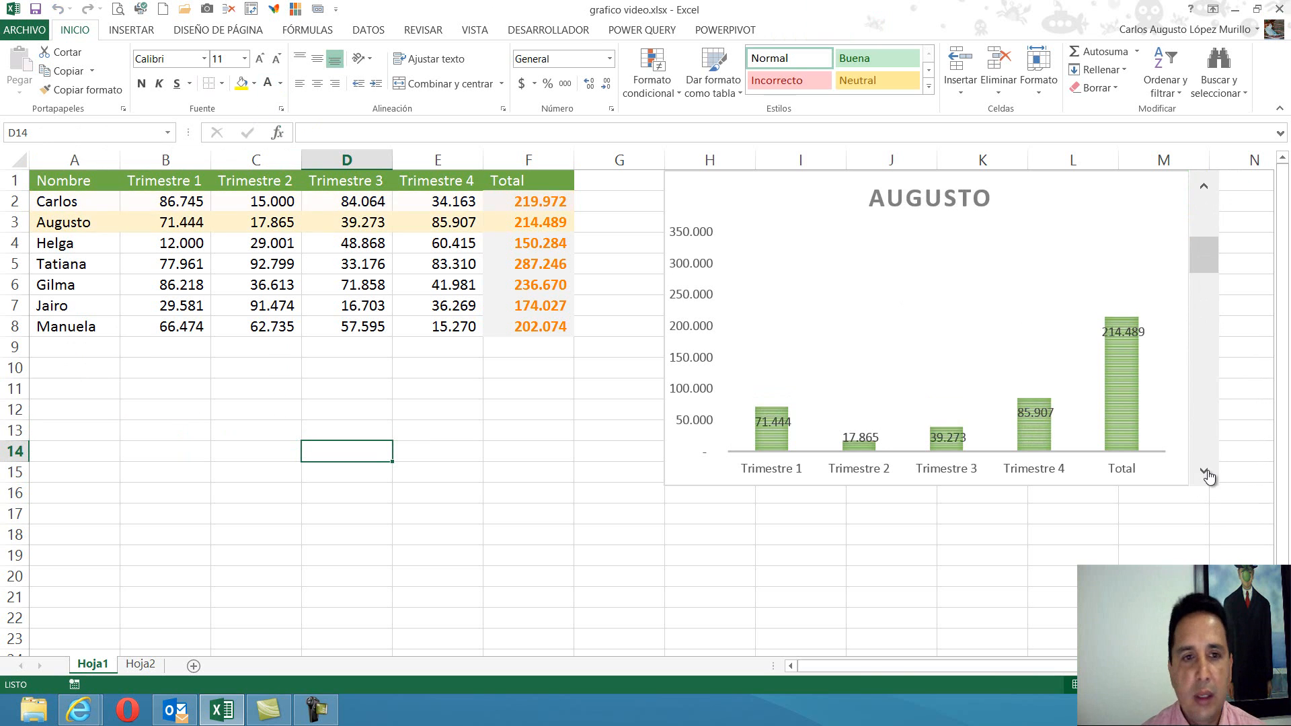
left_click(1203, 472)
left_click(1204, 472)
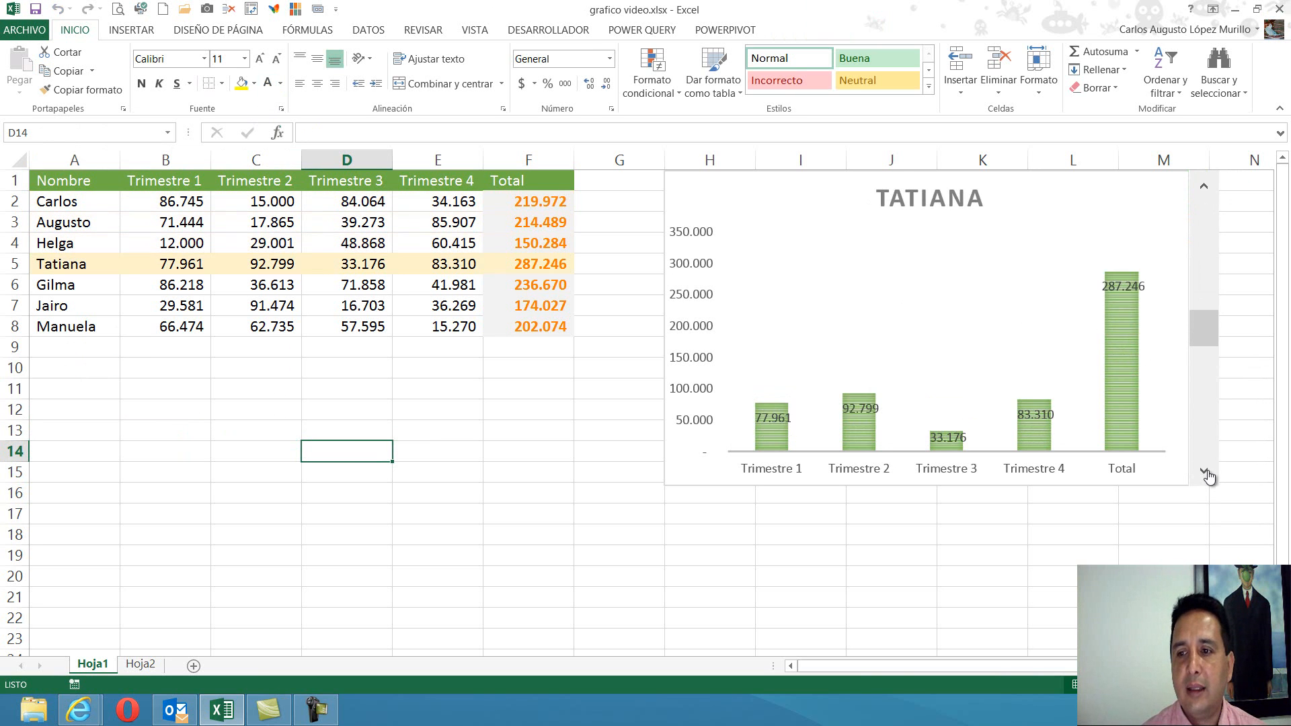
left_click(1203, 472)
left_click(1204, 472)
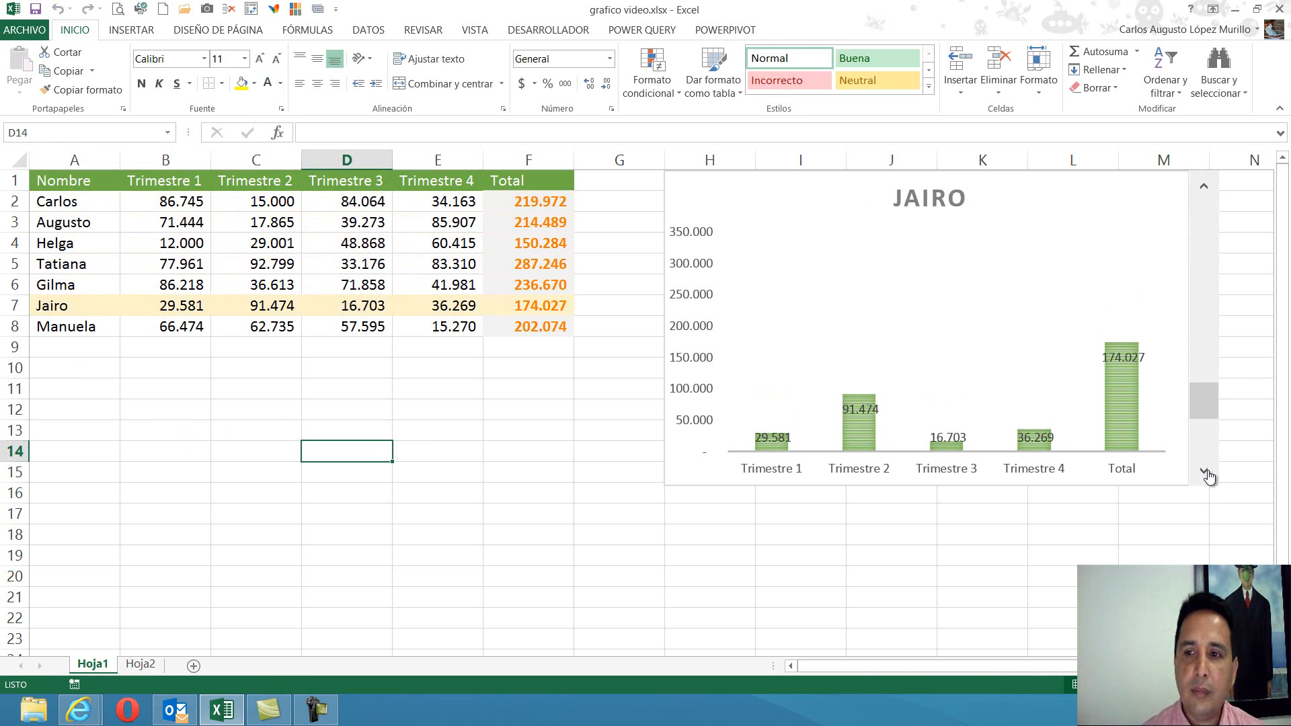
left_click(1204, 473)
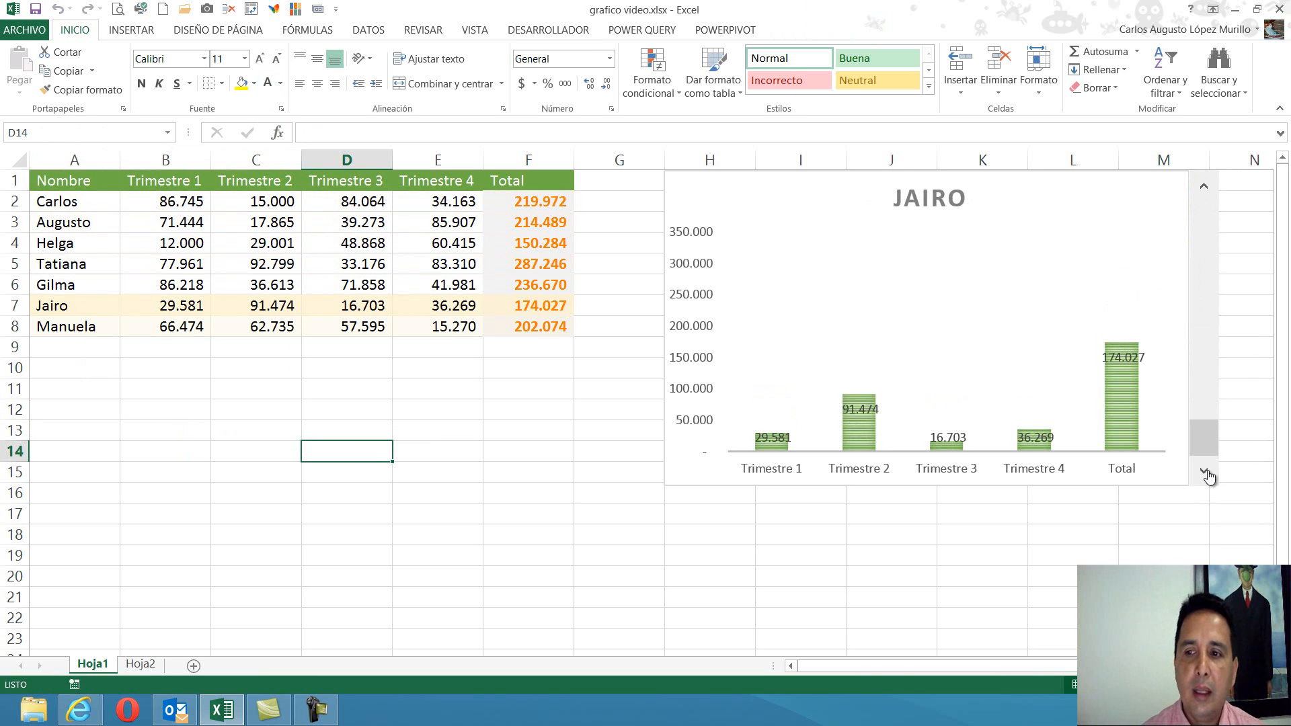
Step: Set the chart's vertical axis maximum to 300000 and close the axis formatting
right_click(704, 301)
left_click(800, 470)
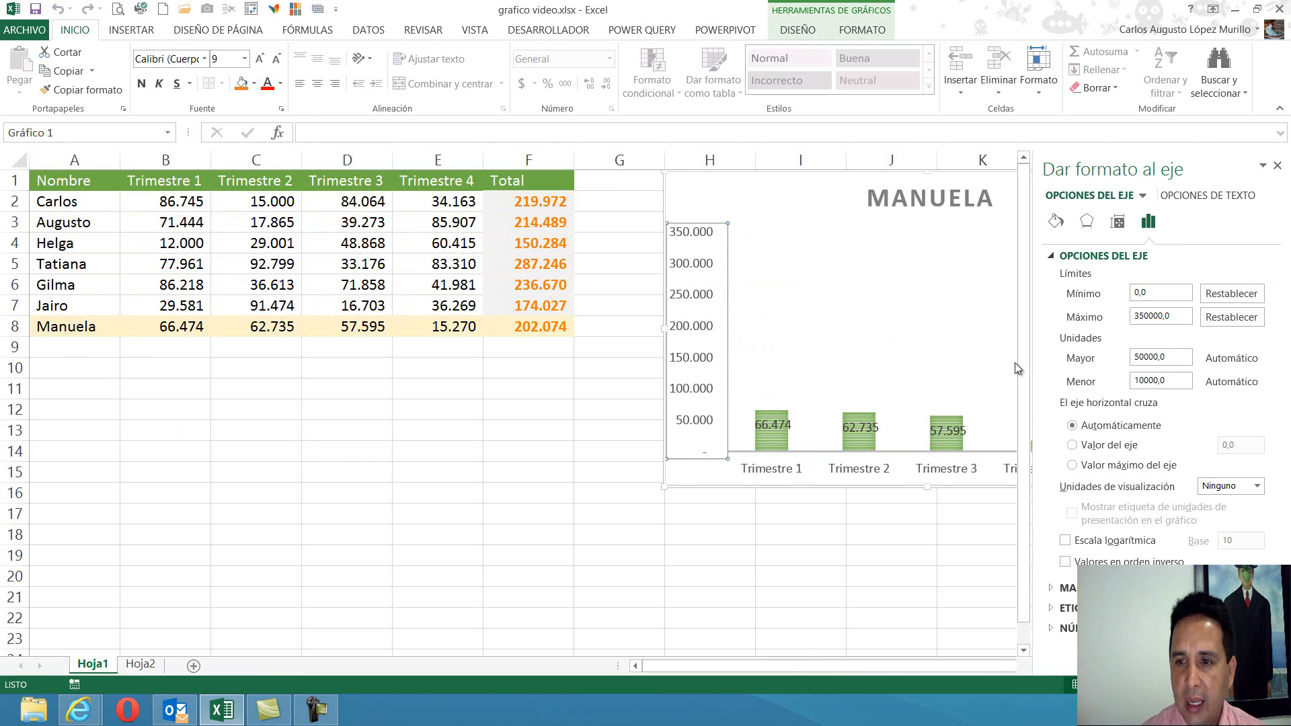
left_click_drag(1184, 321, 1065, 319)
type("3")
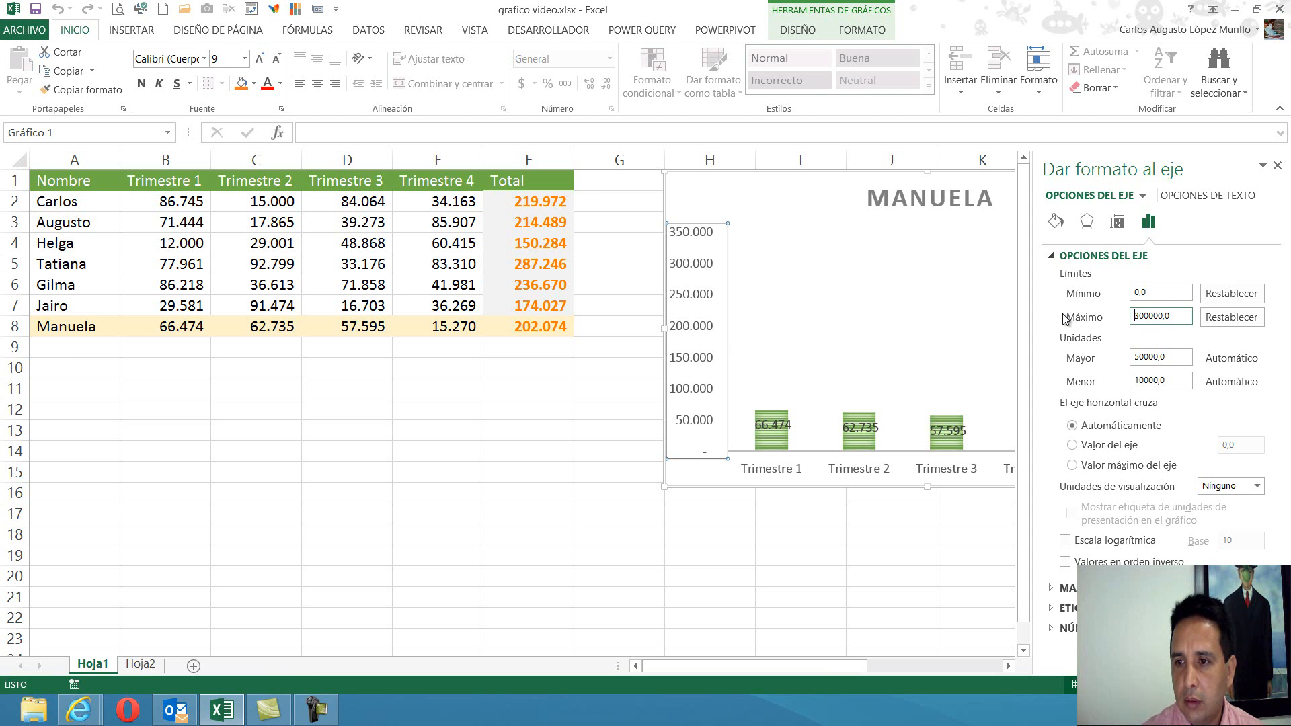
type("00000")
key("Return")
left_click(1277, 165)
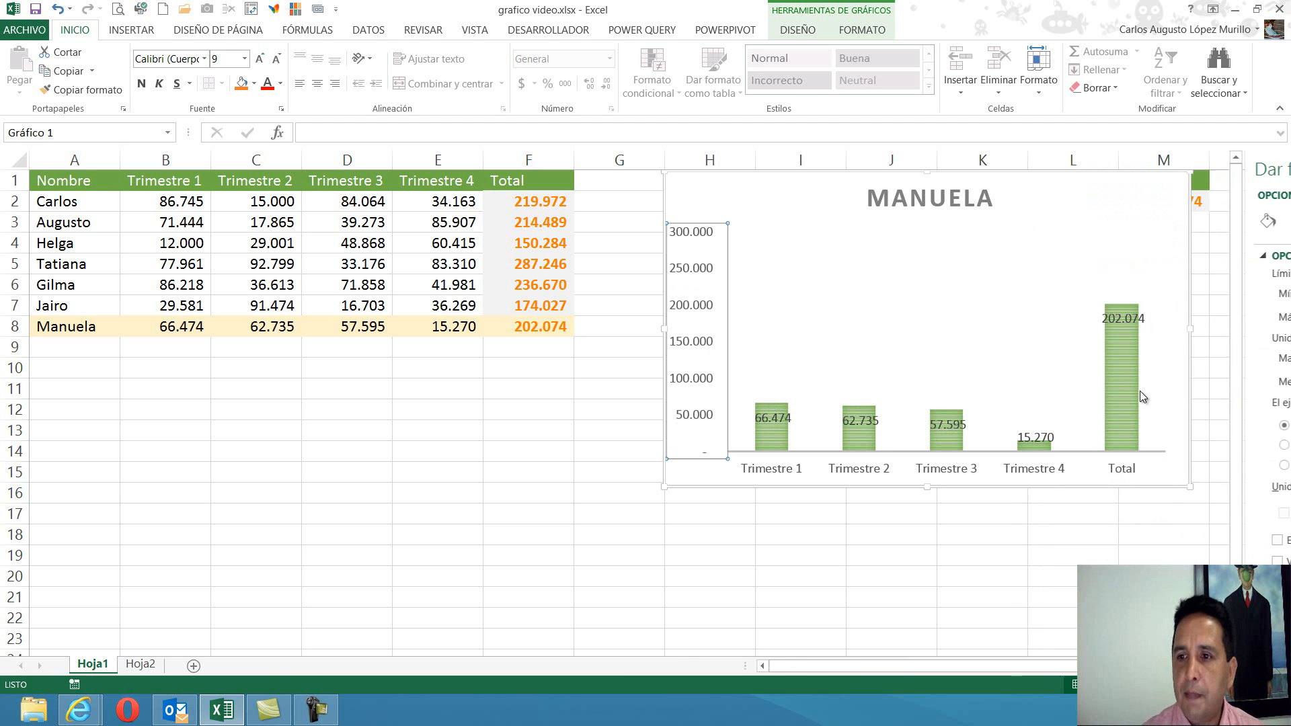
left_click(1046, 573)
Step: Test the rescaled chart by stepping the scroll bar to 4, on to 6, and back to 3
left_click(1203, 193)
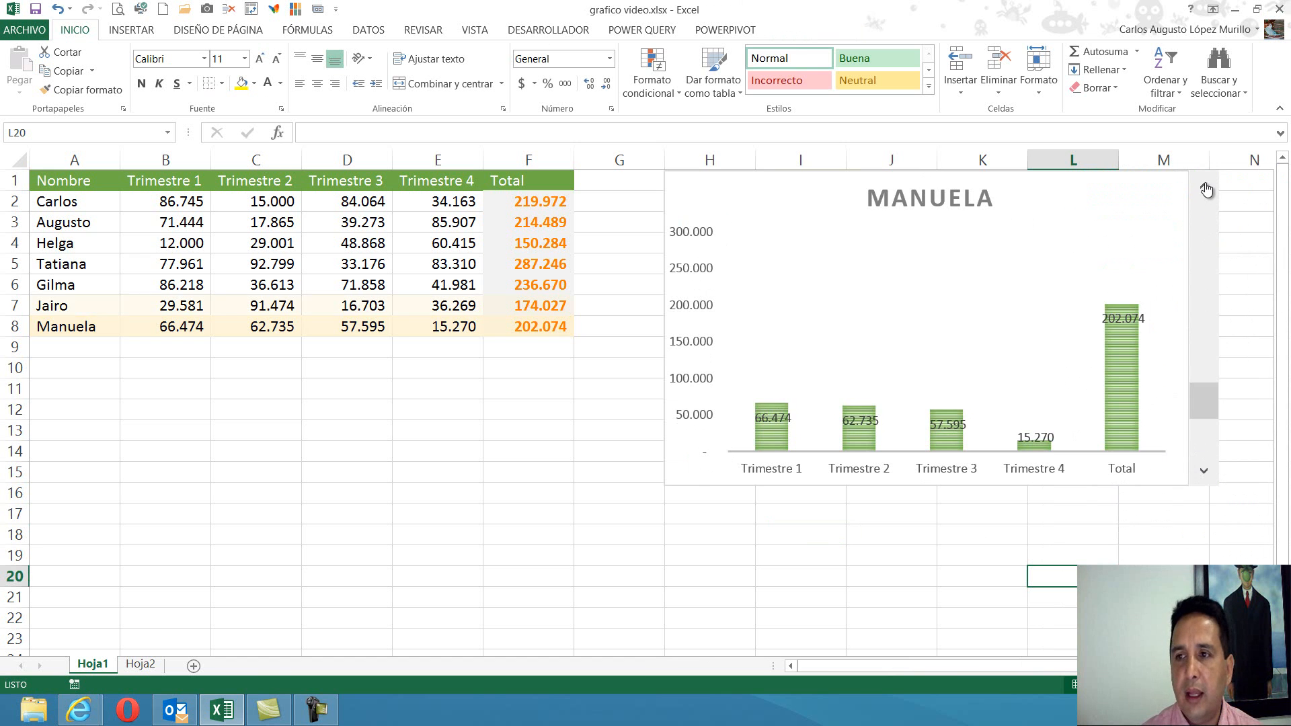
left_click(1204, 192)
left_click(1206, 191)
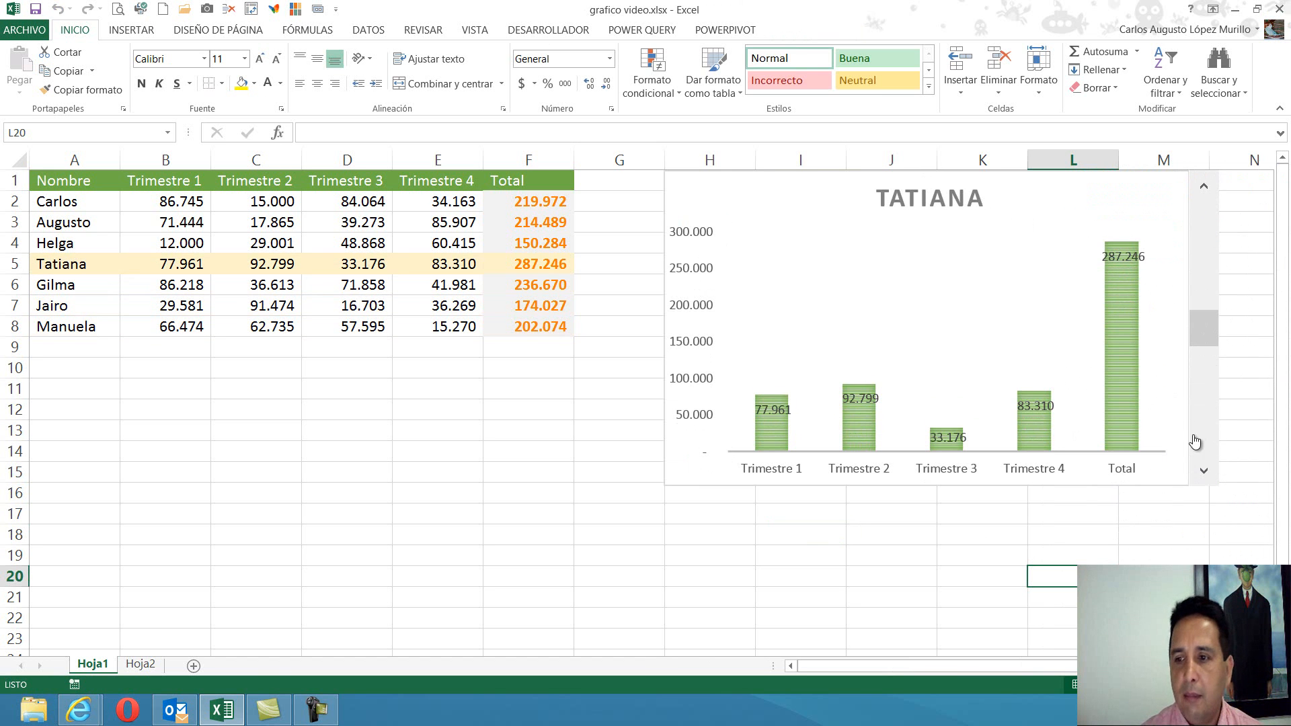
left_click(1203, 470)
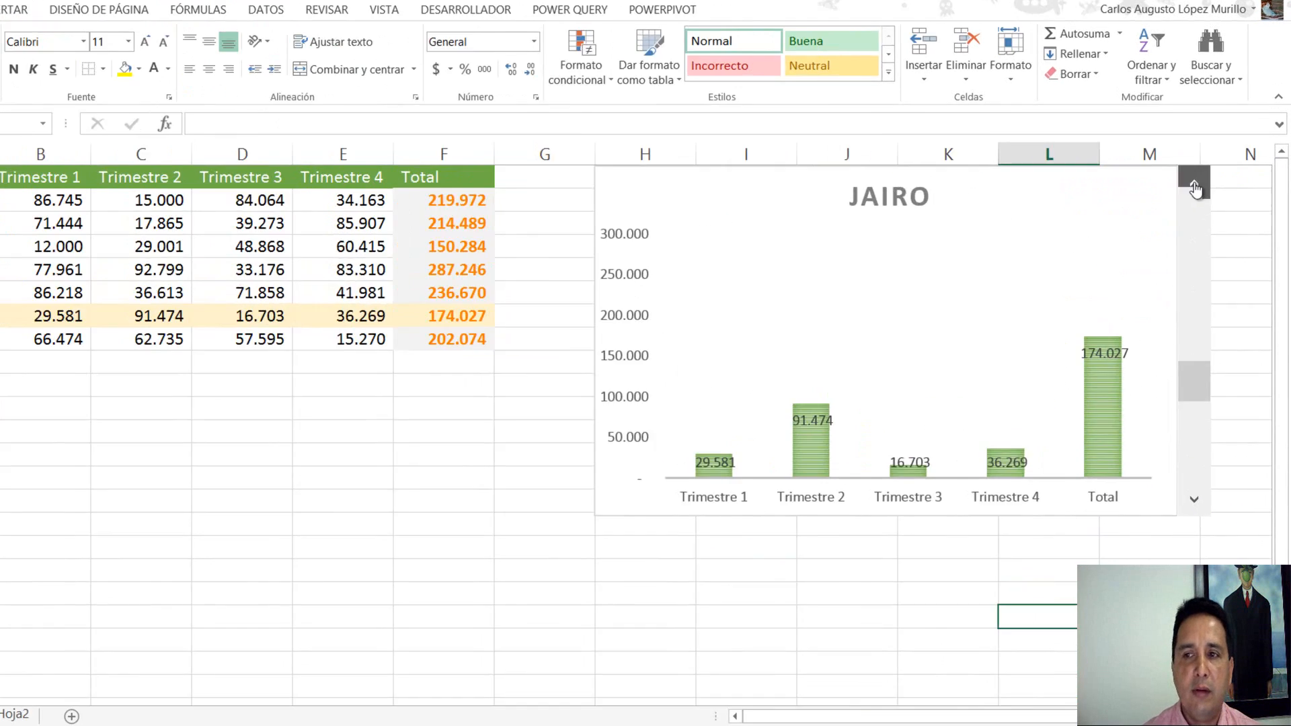
left_click(1204, 189)
left_click(1205, 191)
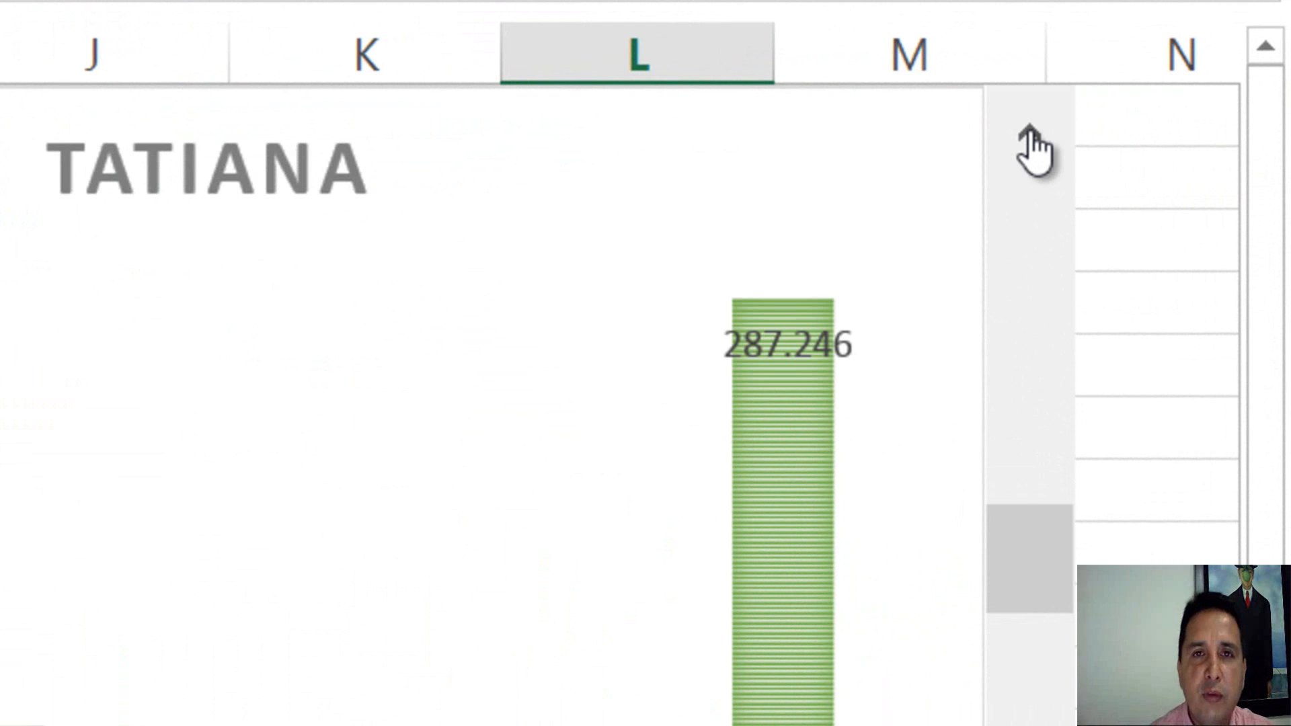
left_click(1030, 134)
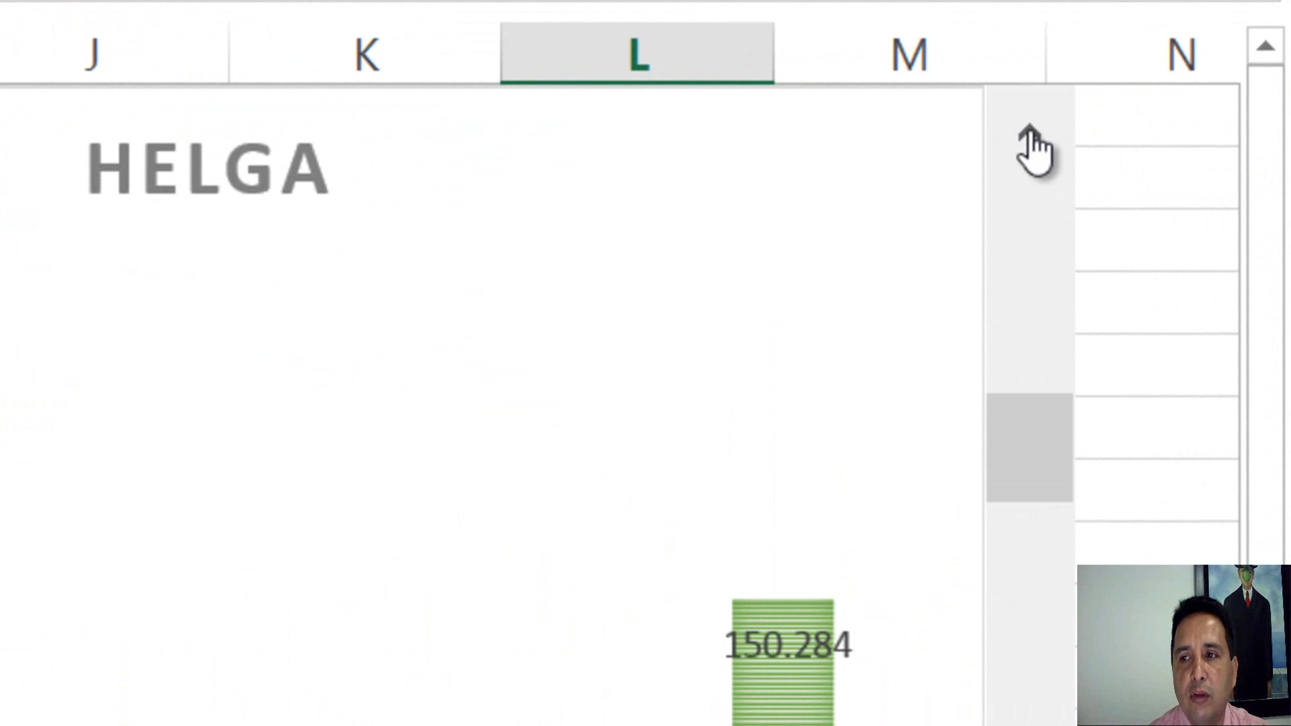